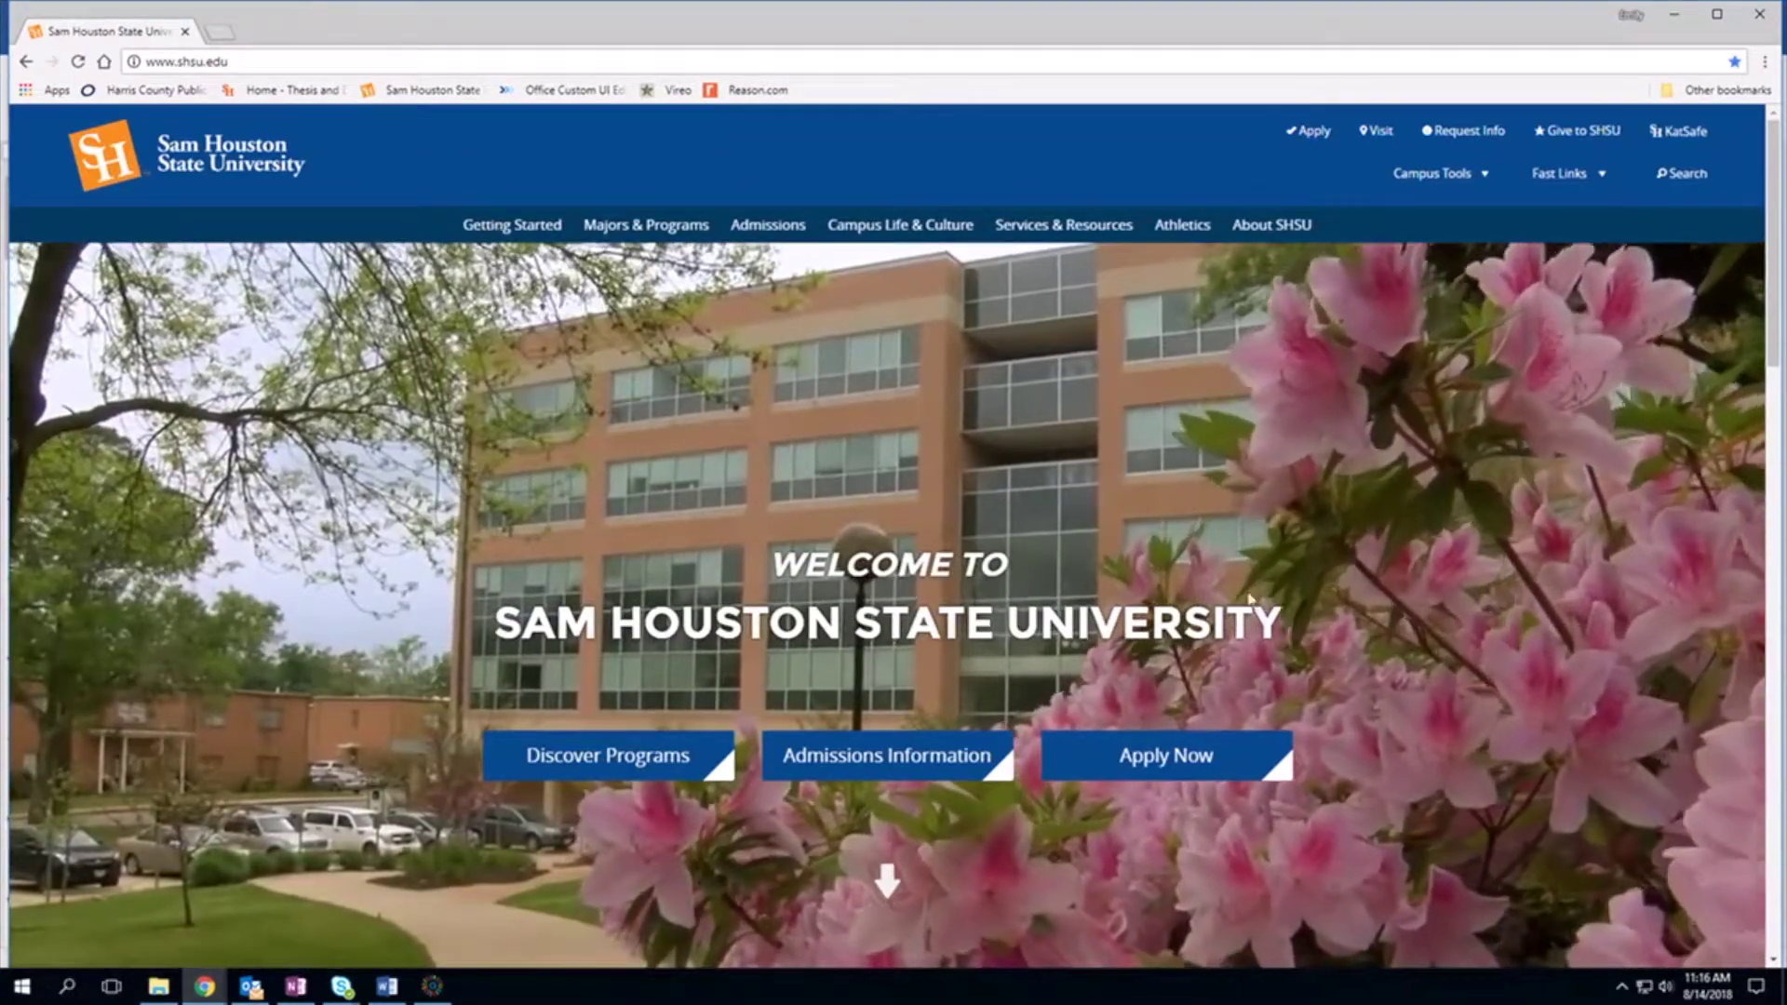
# From the university homepage, go to the Newton Gresham Library site and open its Thesis and Dissertation guide
pyautogui.scroll(-15, 1331, 633)
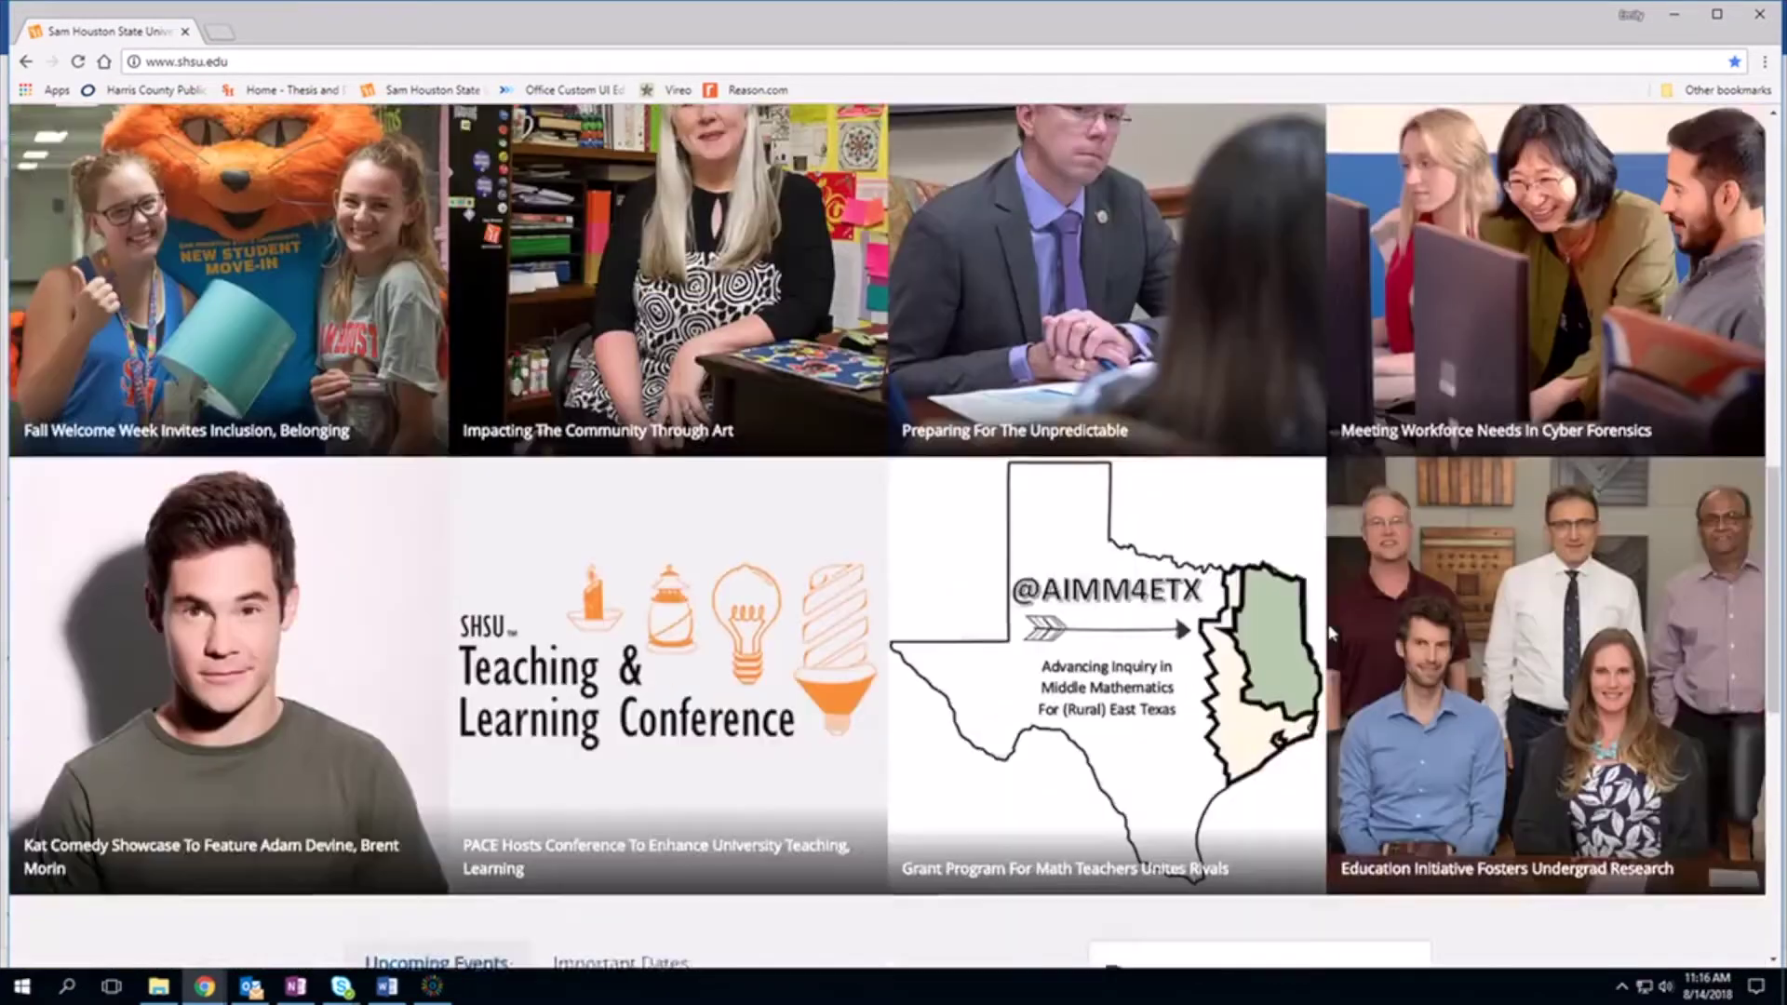
pyautogui.scroll(-1, 1331, 632)
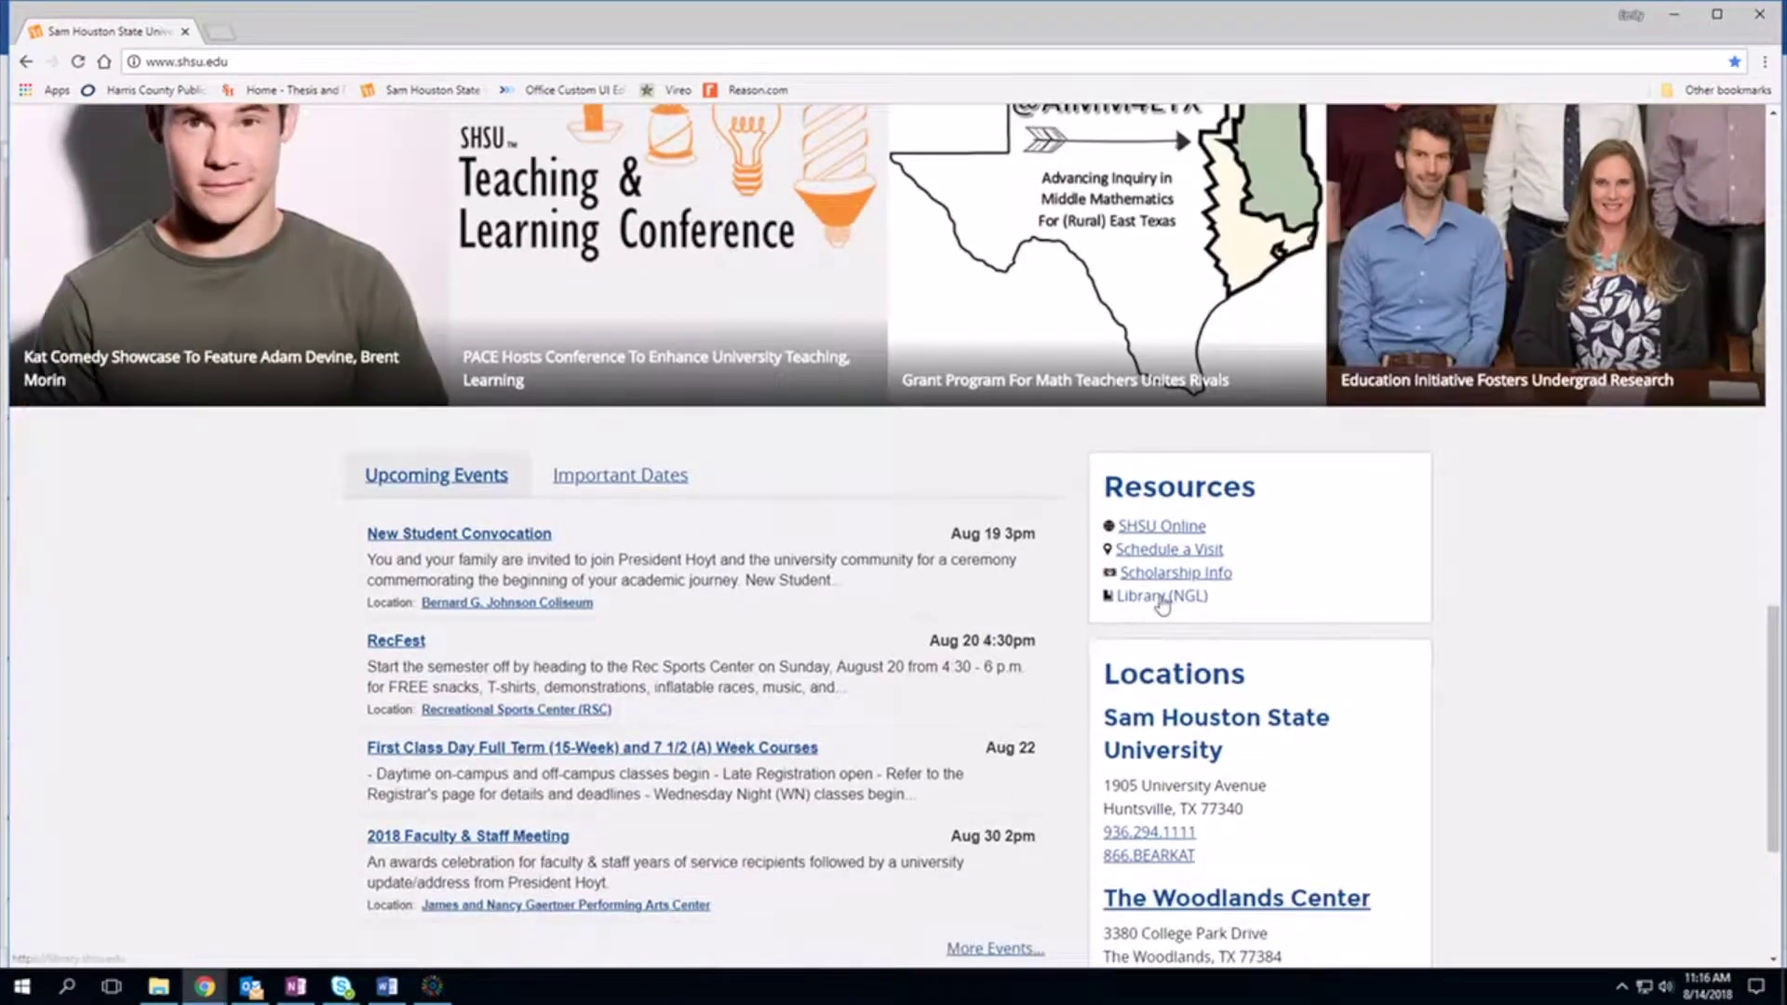
pyautogui.click(1162, 596)
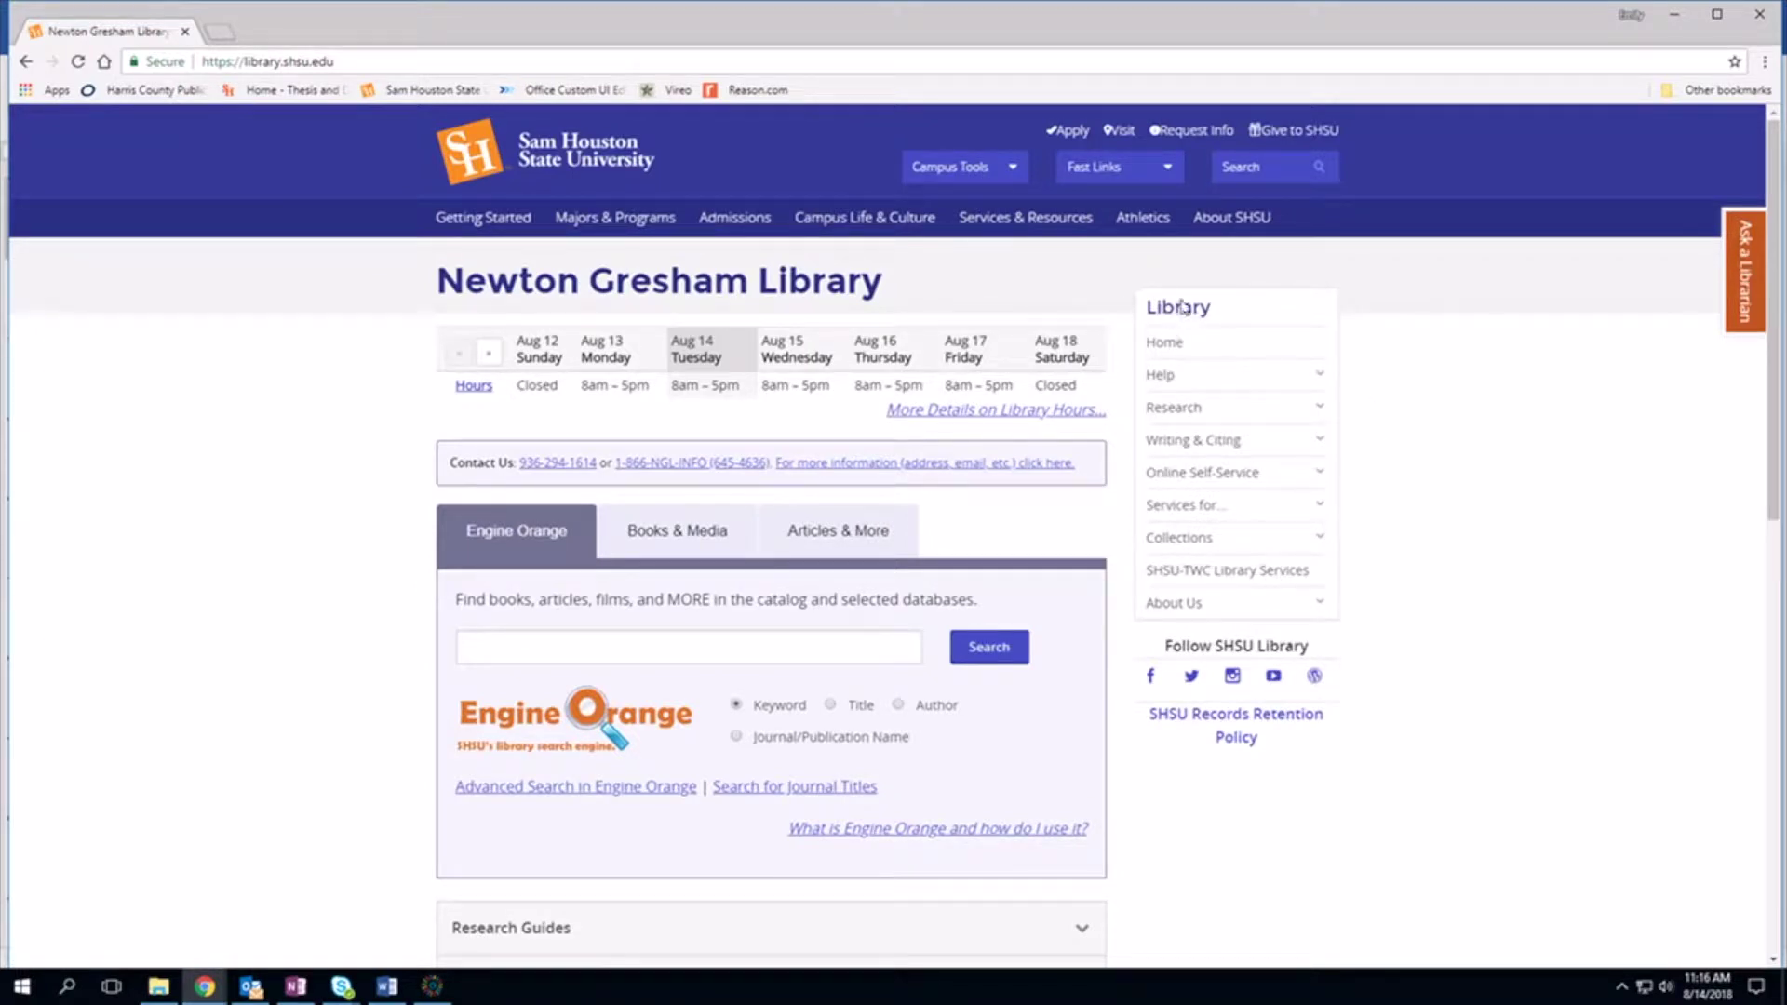
pyautogui.click(1186, 445)
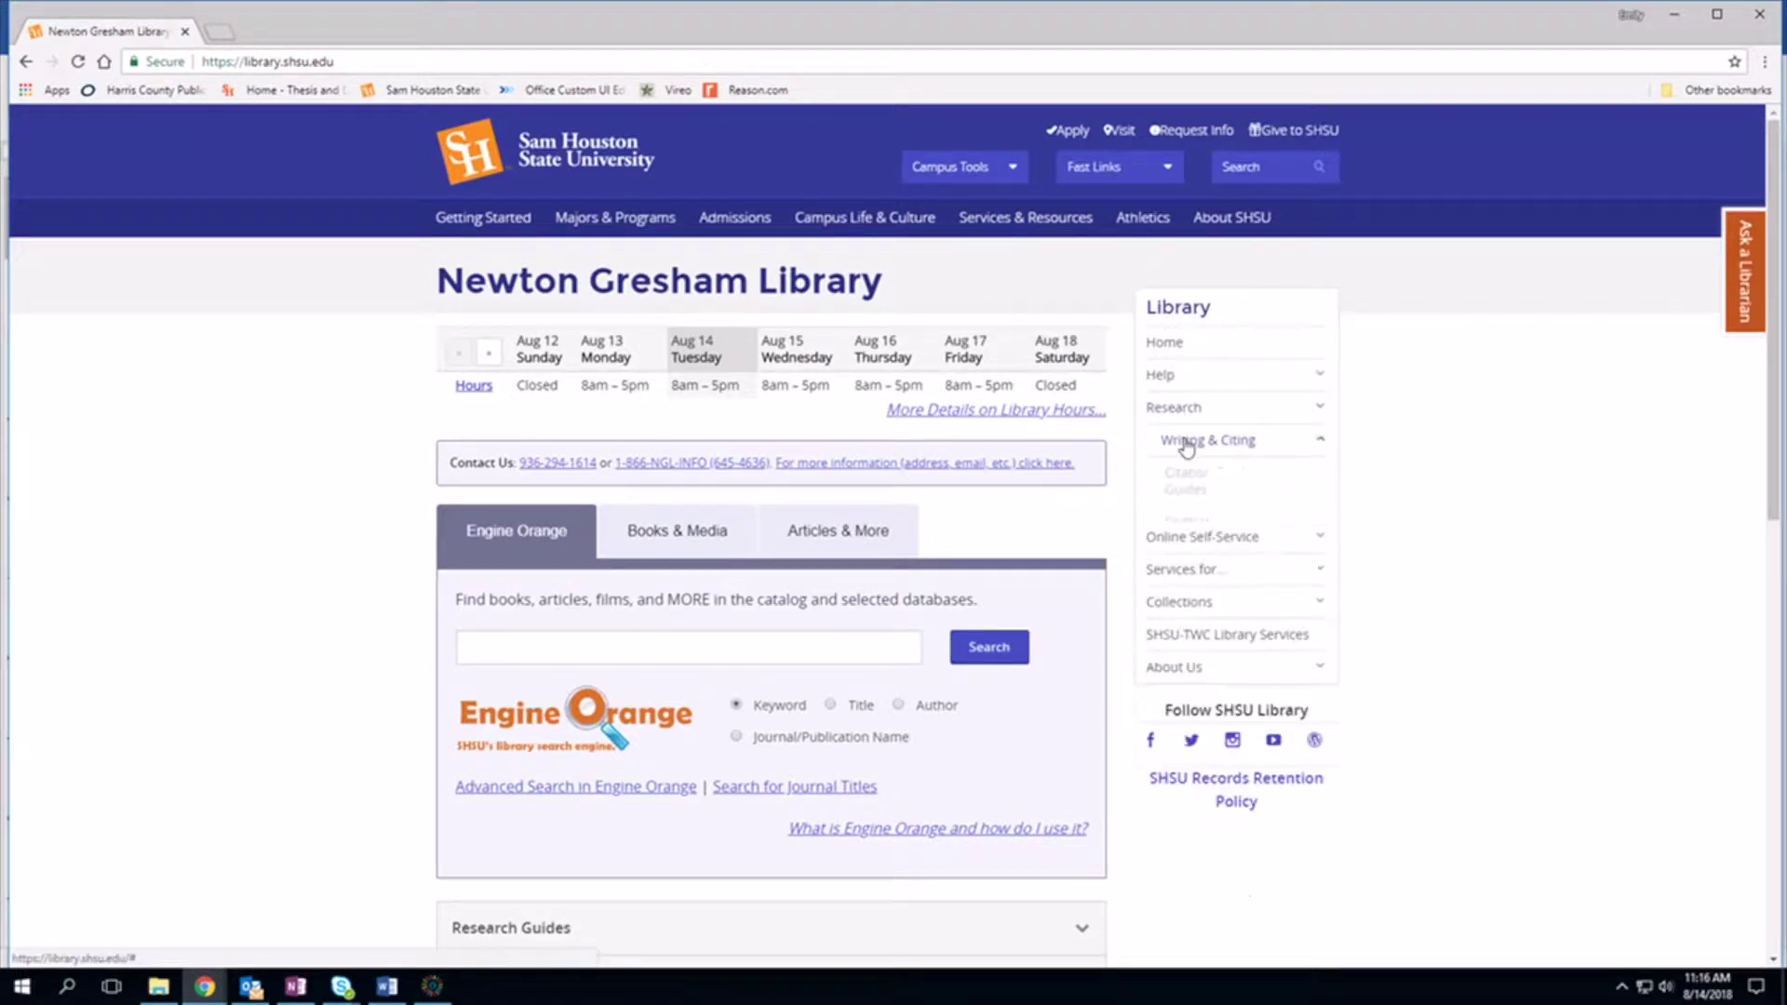
pyautogui.click(1203, 569)
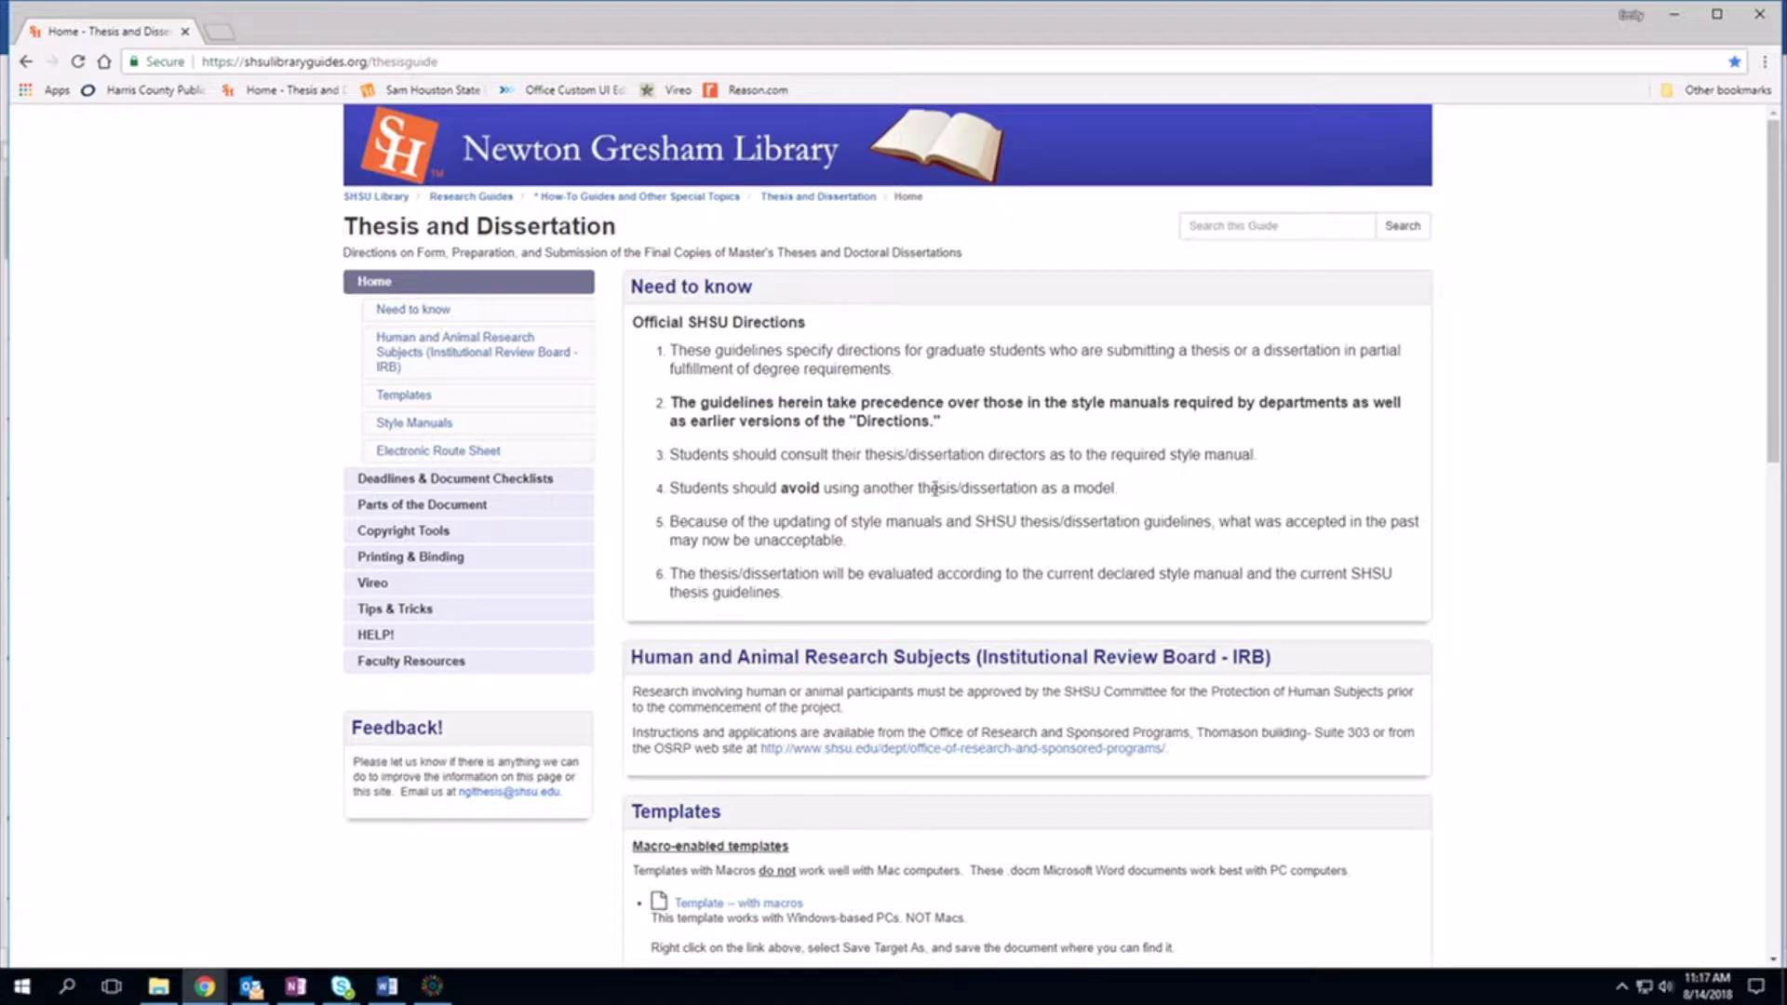
# Review the guide's official directions and the available thesis templates with and without macros
pyautogui.scroll(-2, 814, 540)
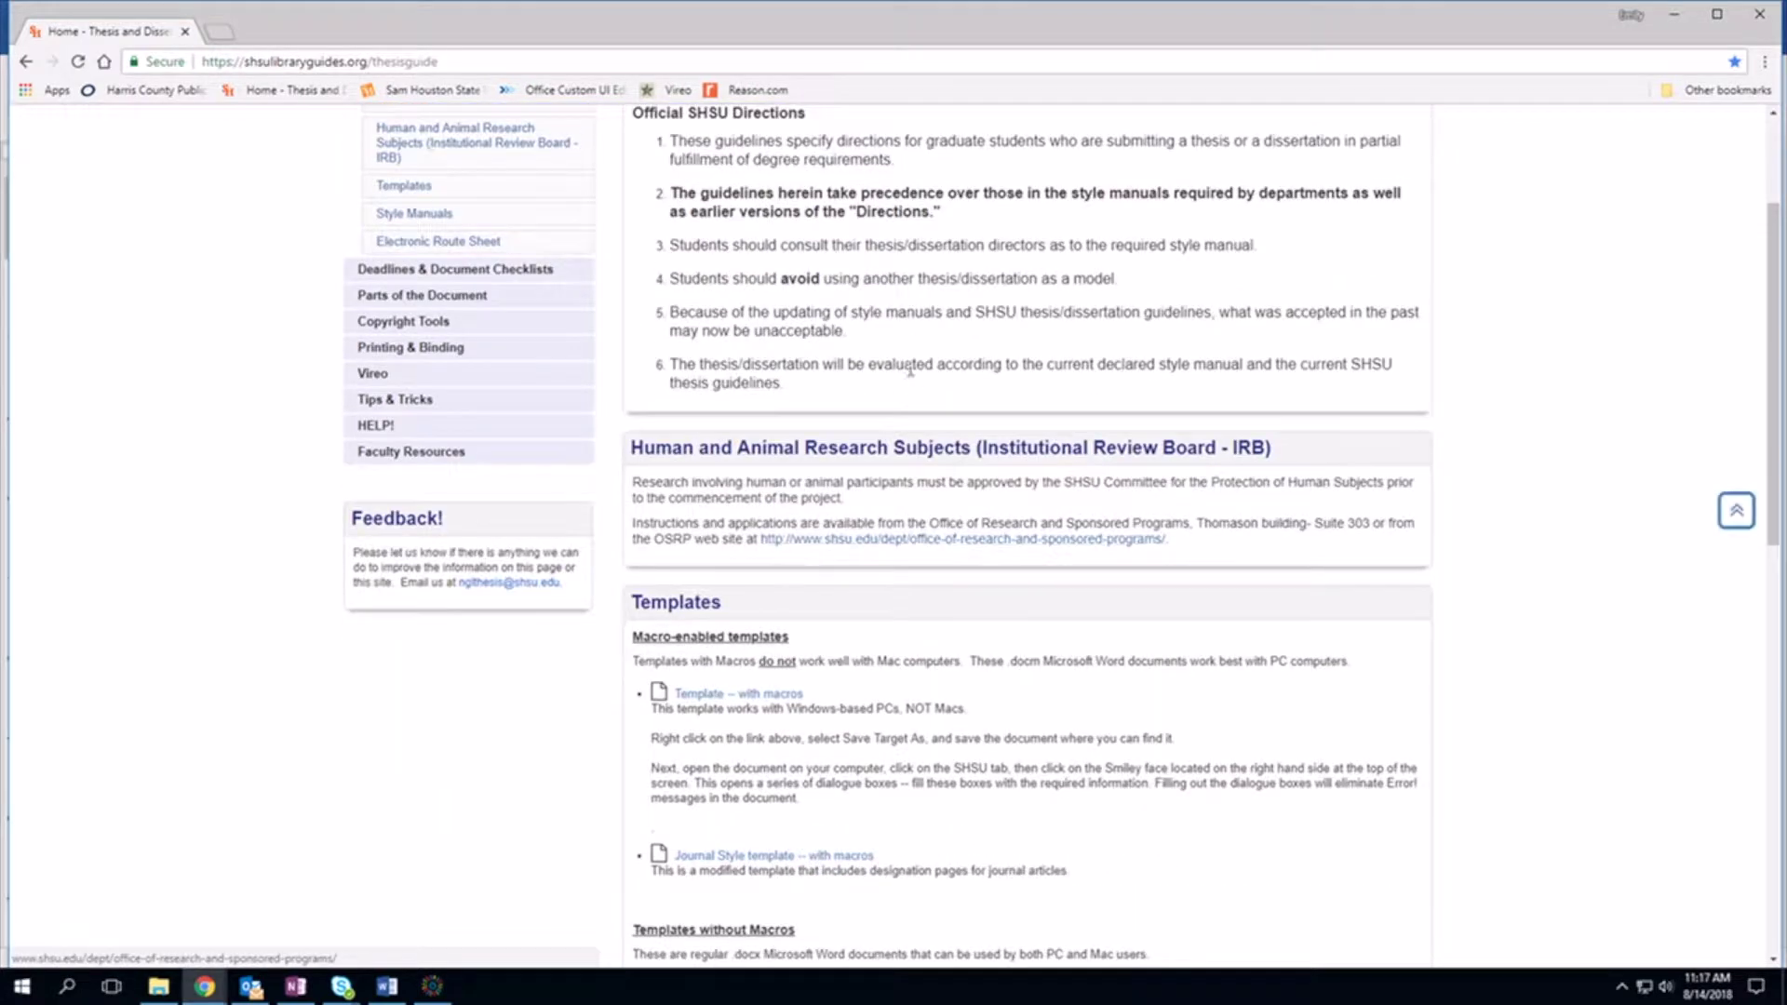
pyautogui.scroll(2, 910, 387)
pyautogui.scroll(-4, 973, 475)
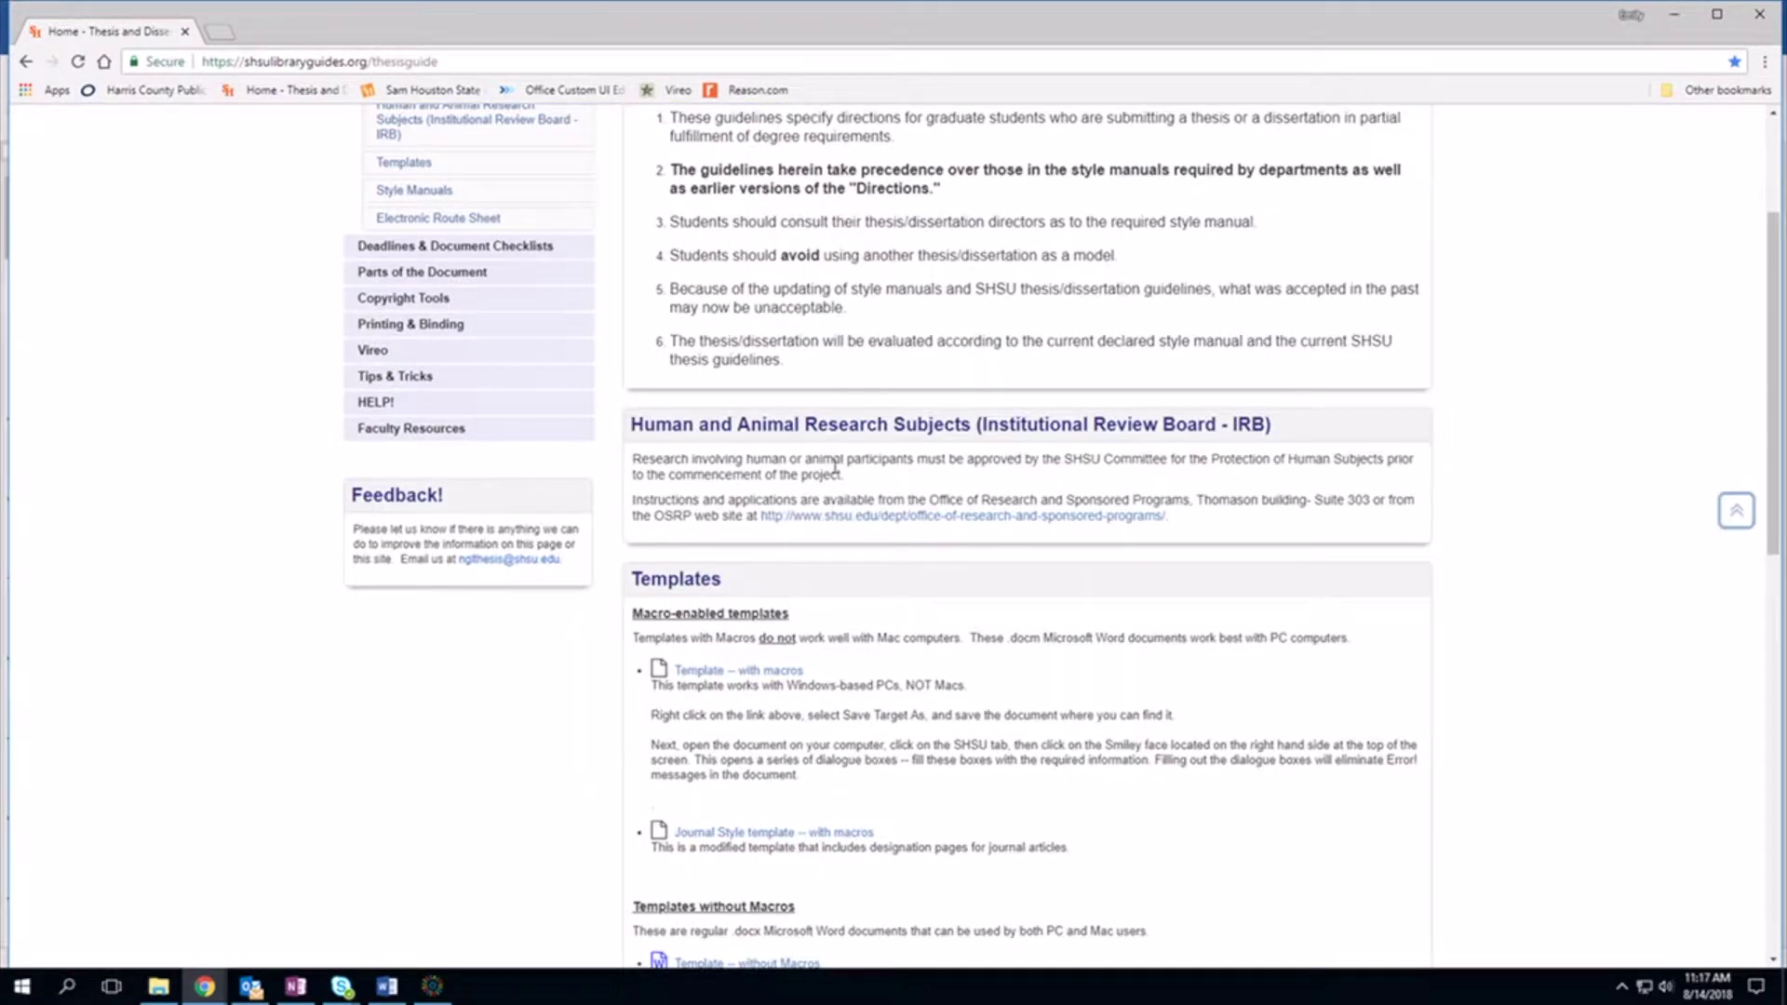
pyautogui.scroll(-1, 834, 465)
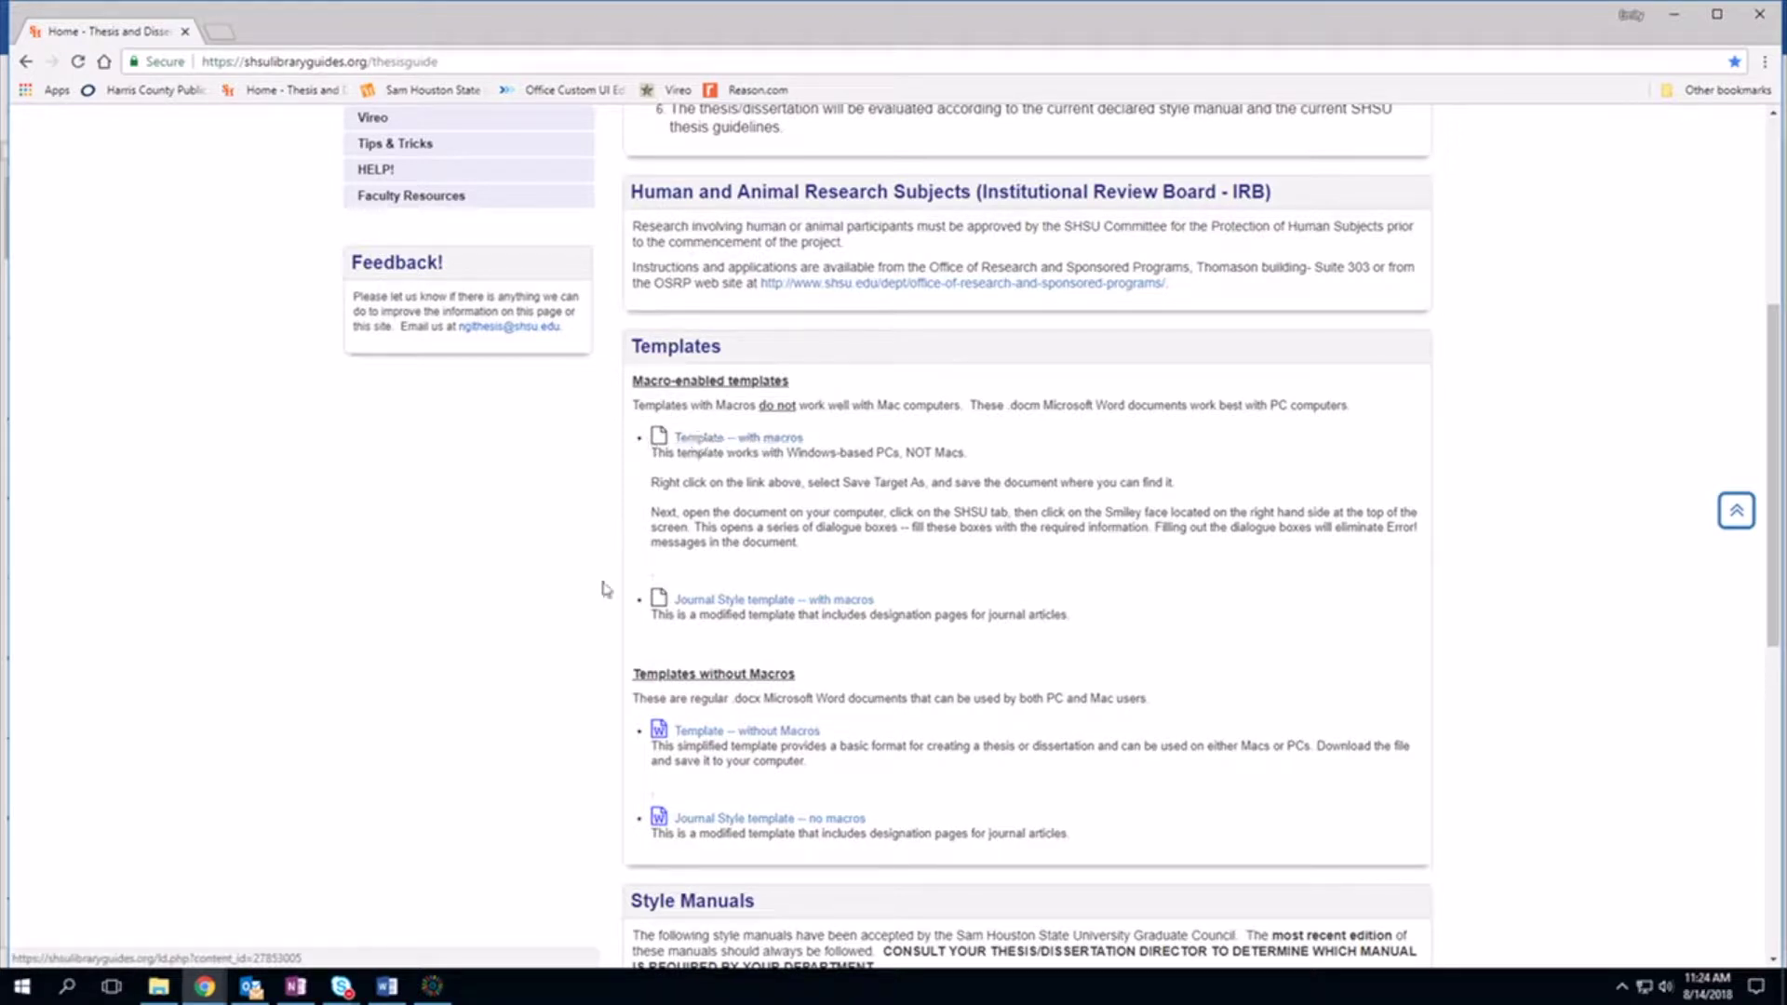
# Switch to the macro template in Word, open its thesis information form and enter the student's first name, middle initial and last name
pyautogui.click(386, 986)
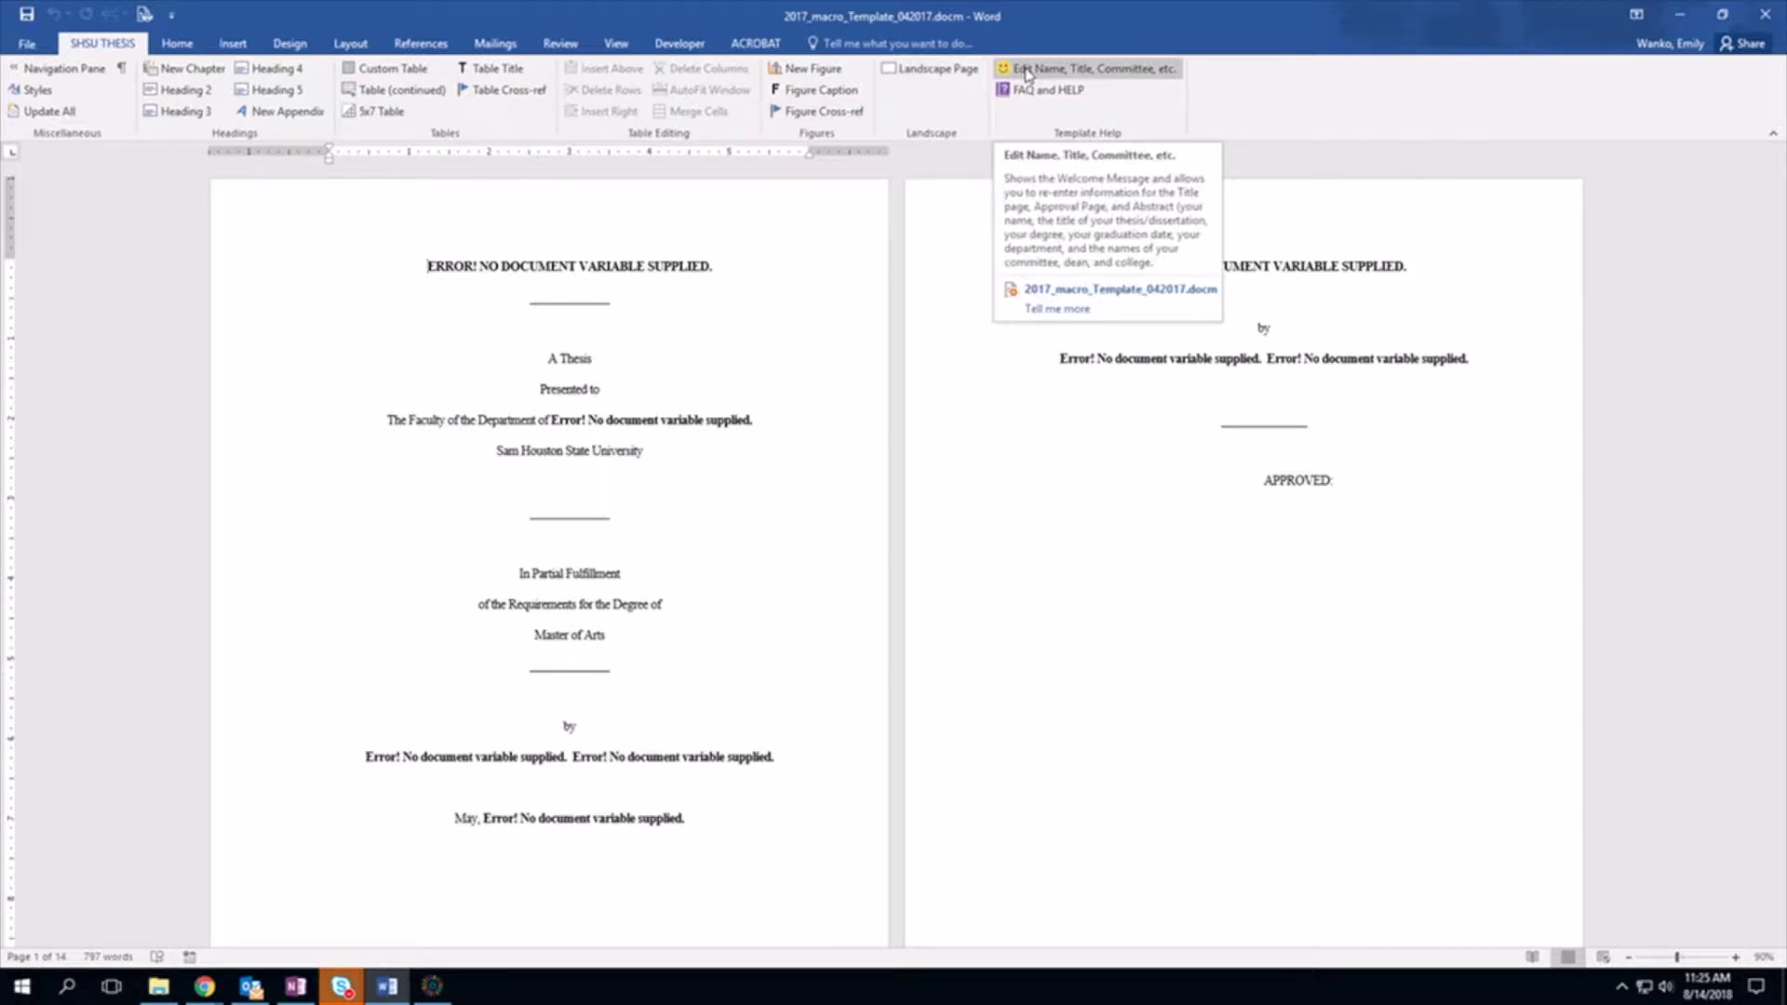
pyautogui.click(1026, 74)
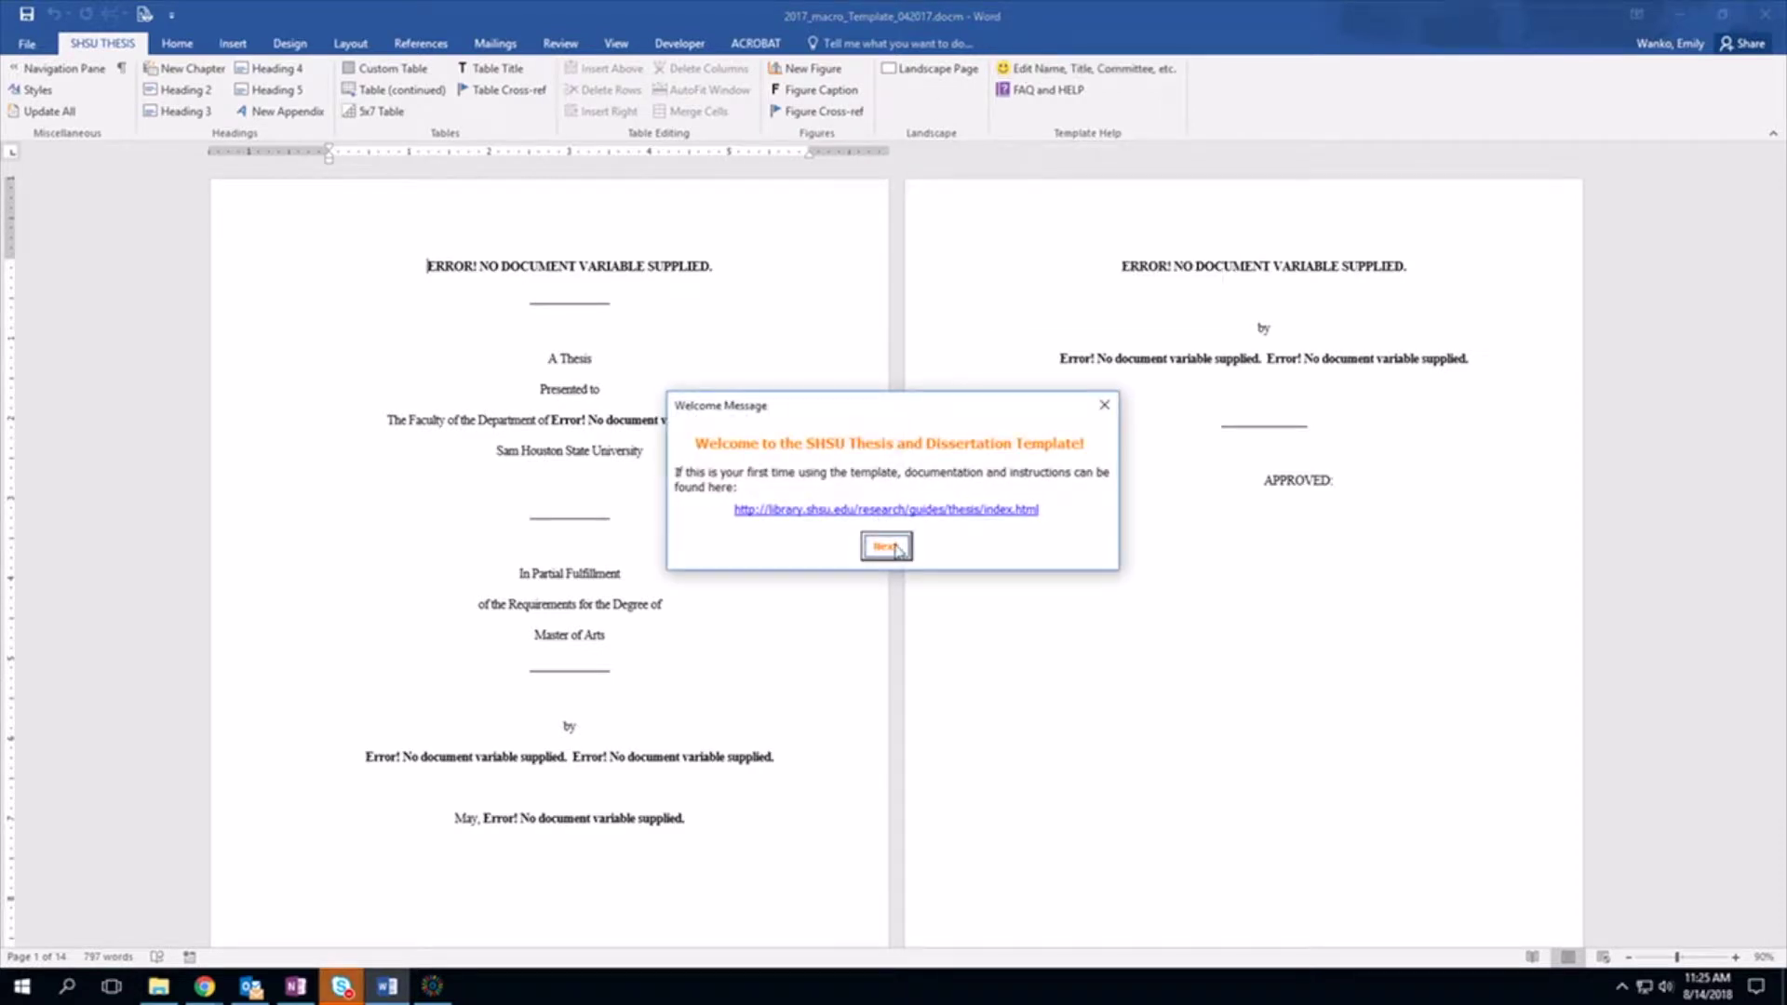
pyautogui.click(887, 547)
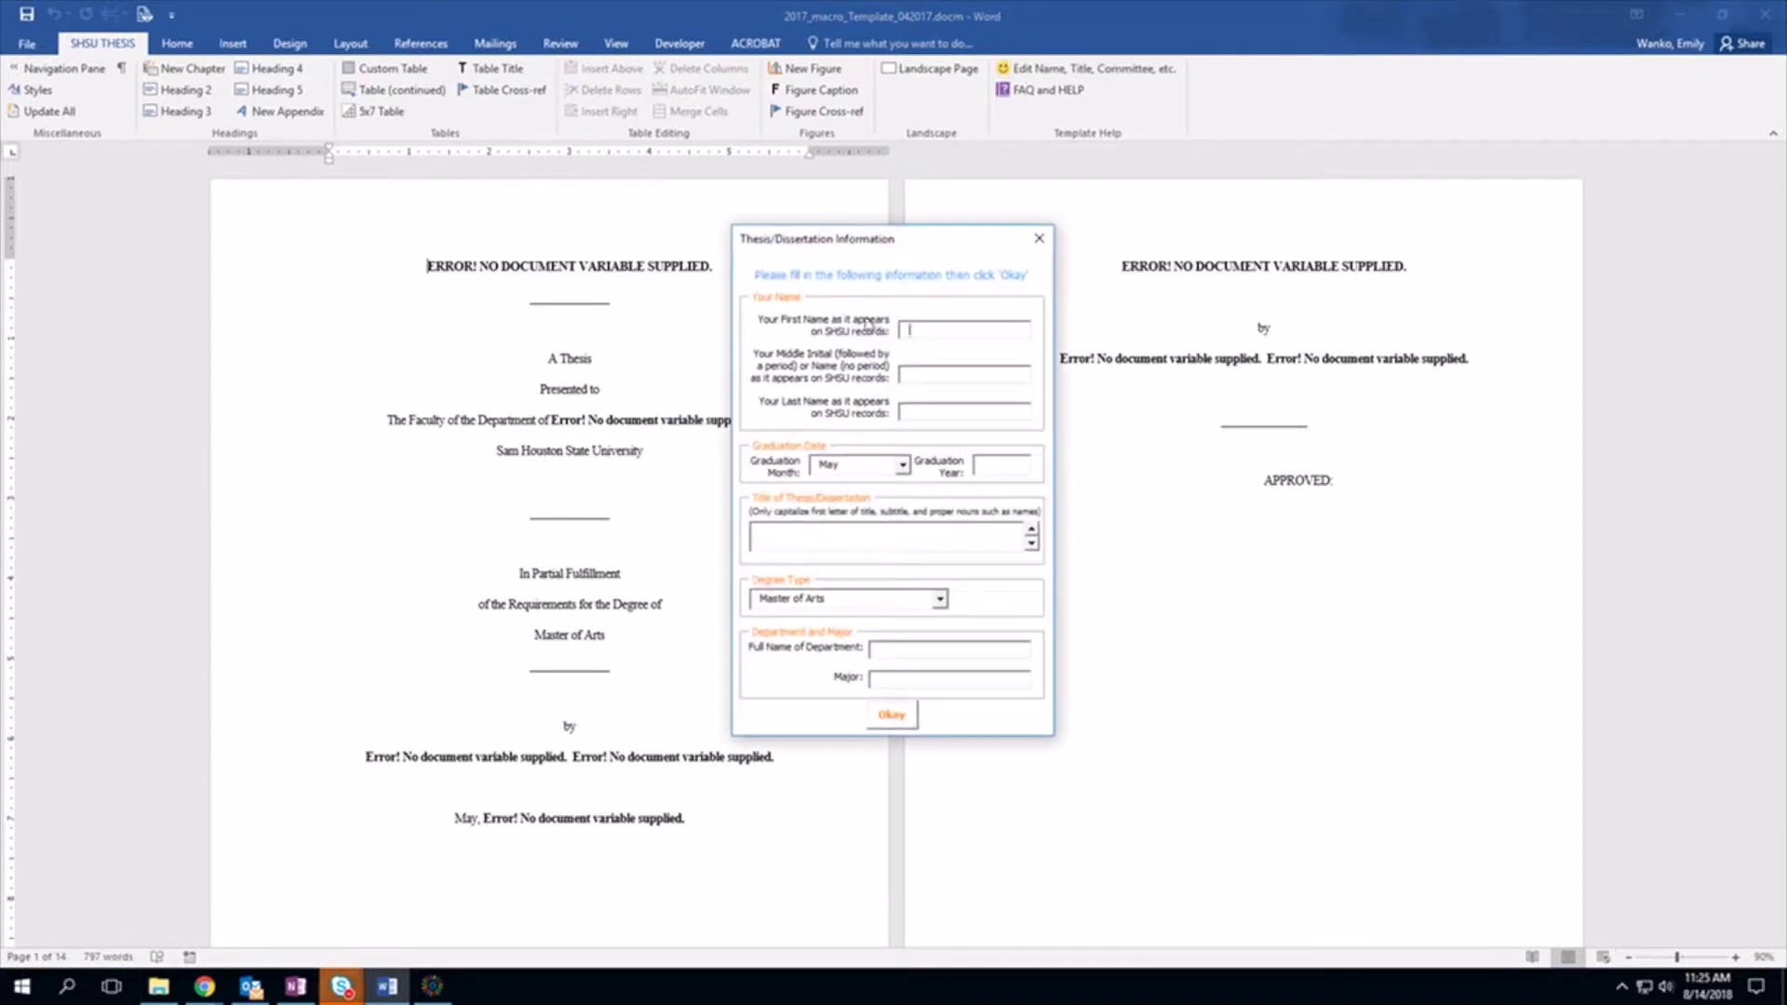
pyautogui.write('Jo')
pyautogui.write('en')
pyautogui.write('Doe')
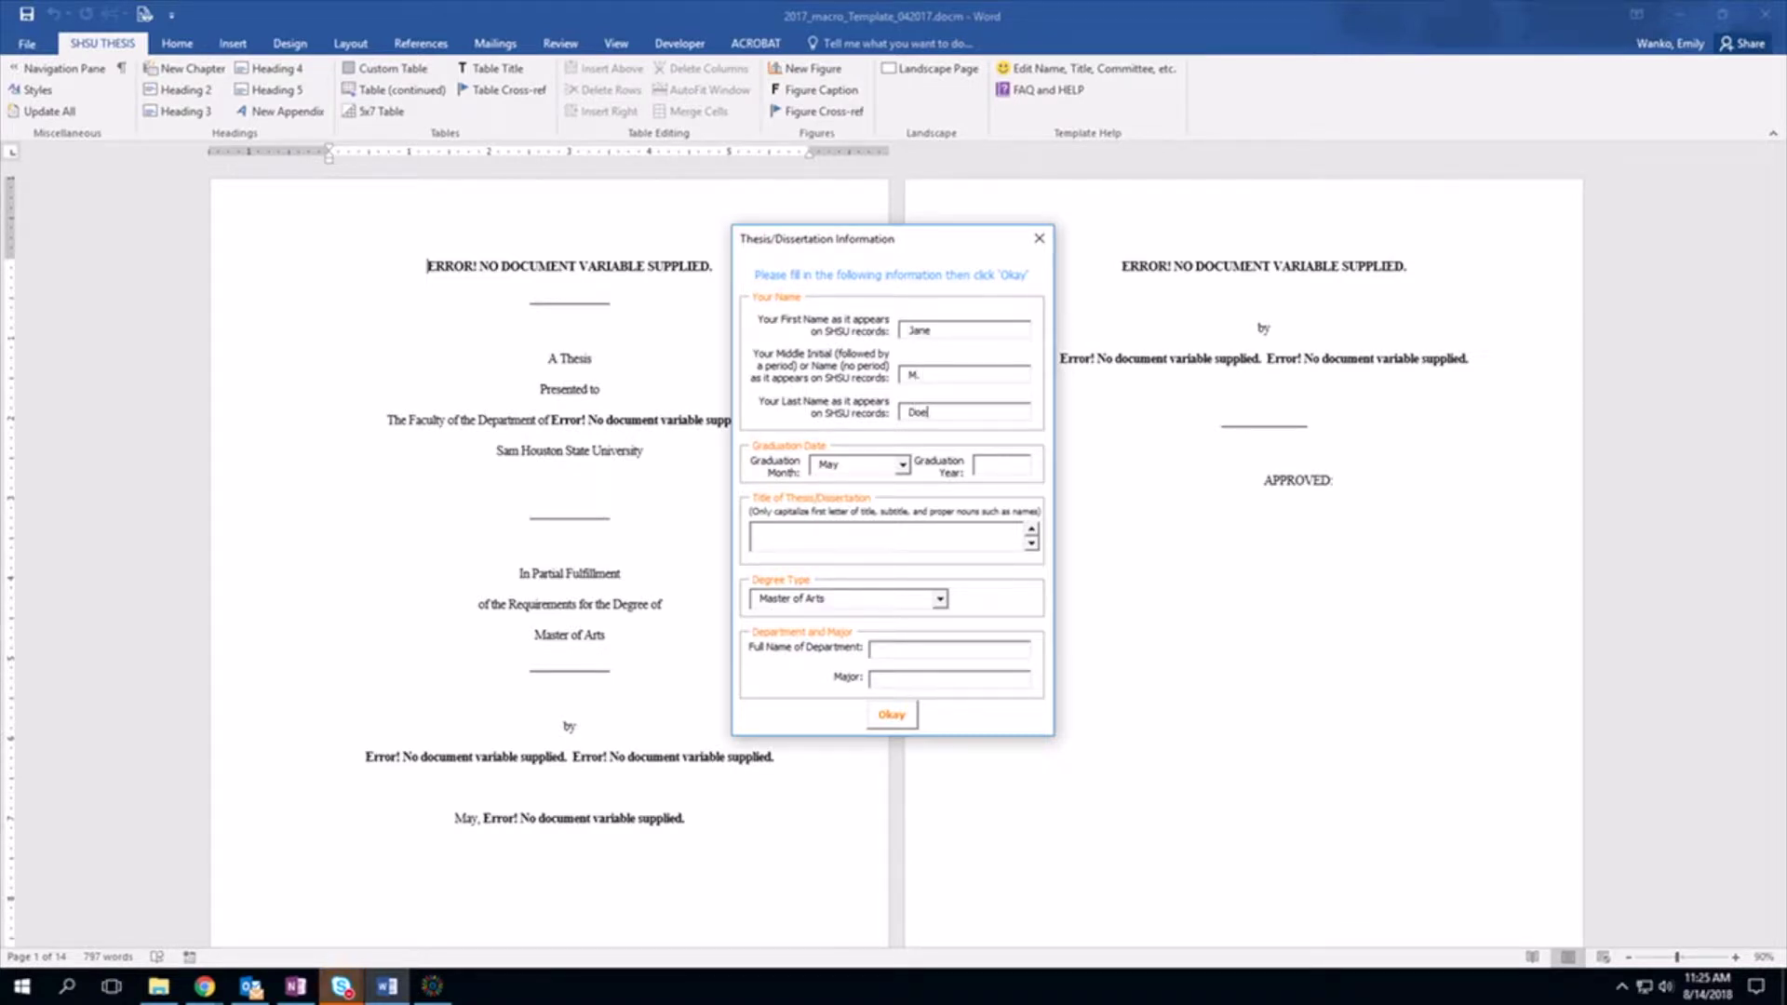
# Set the graduation year to 2029 and the thesis title to "This is my Title"
pyautogui.click(986, 466)
pyautogui.write('2029')
pyautogui.click(908, 527)
pyautogui.write('This is my Title')
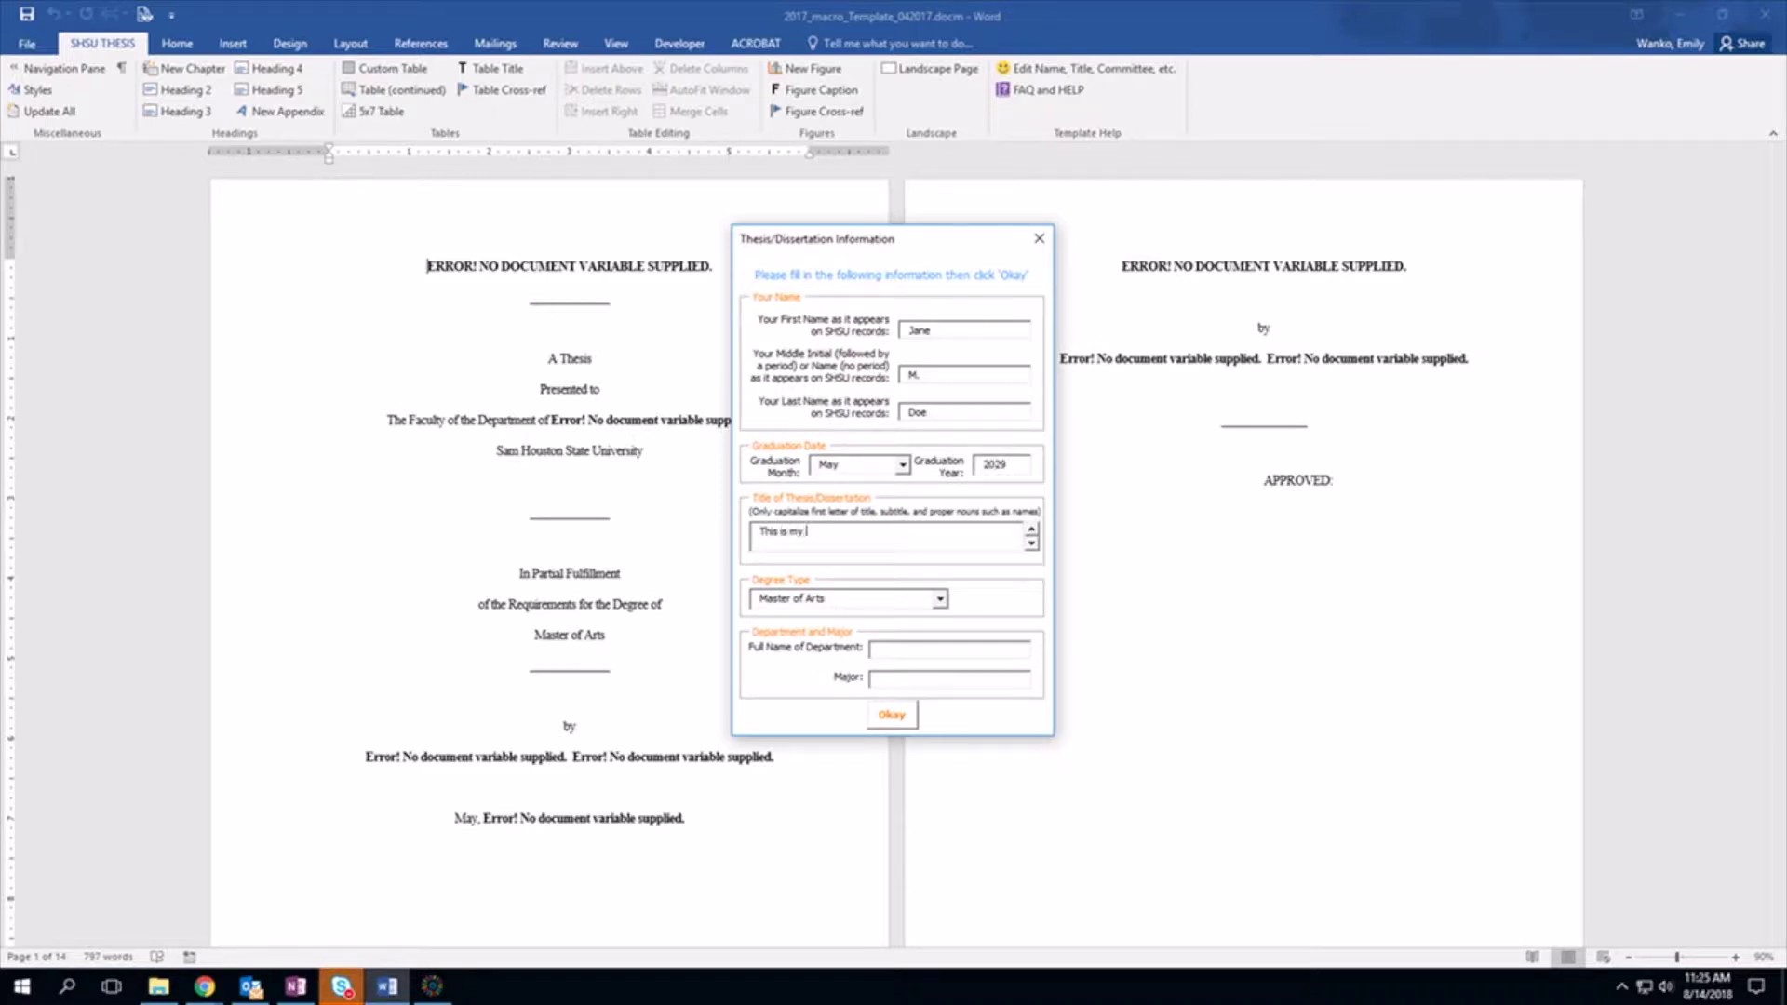
# Choose Master of Fine Arts as degree type, enter department Art and major Coloring, and submit the thesis information
pyautogui.click(940, 598)
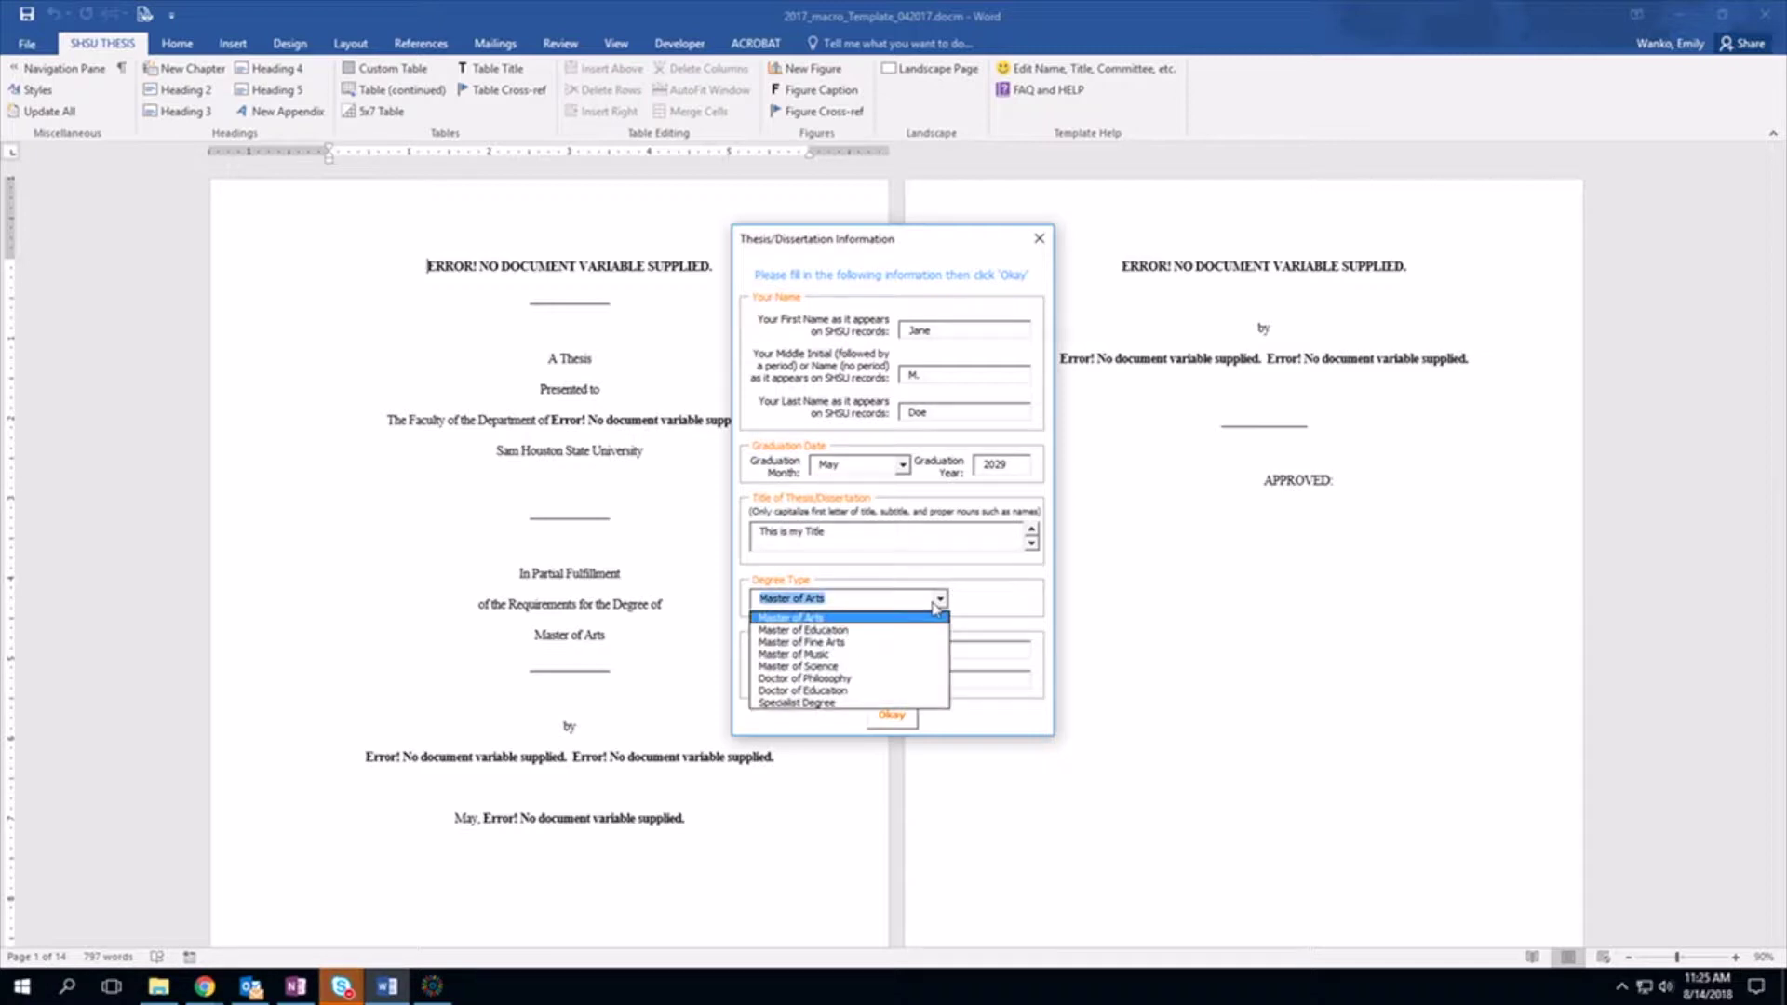
pyautogui.click(843, 642)
pyautogui.click(907, 649)
pyautogui.write('Art')
pyautogui.click(969, 676)
pyautogui.write('Coloni')
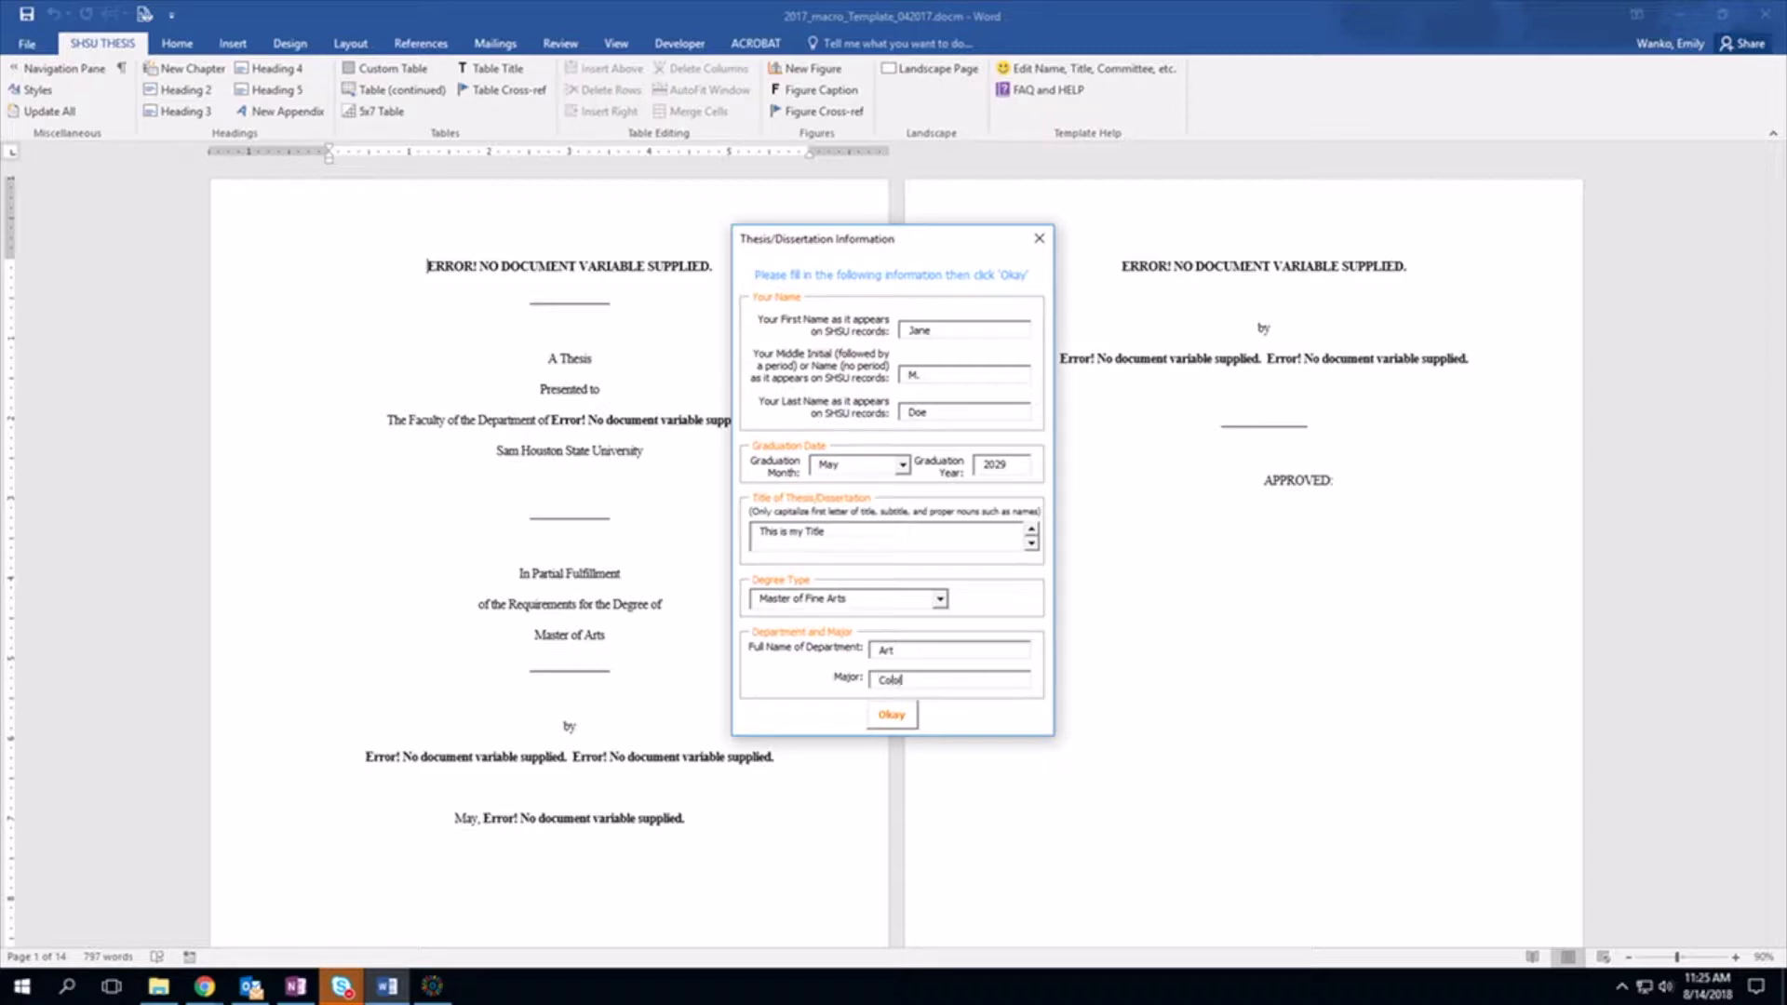
pyautogui.write('al')
pyautogui.click(886, 720)
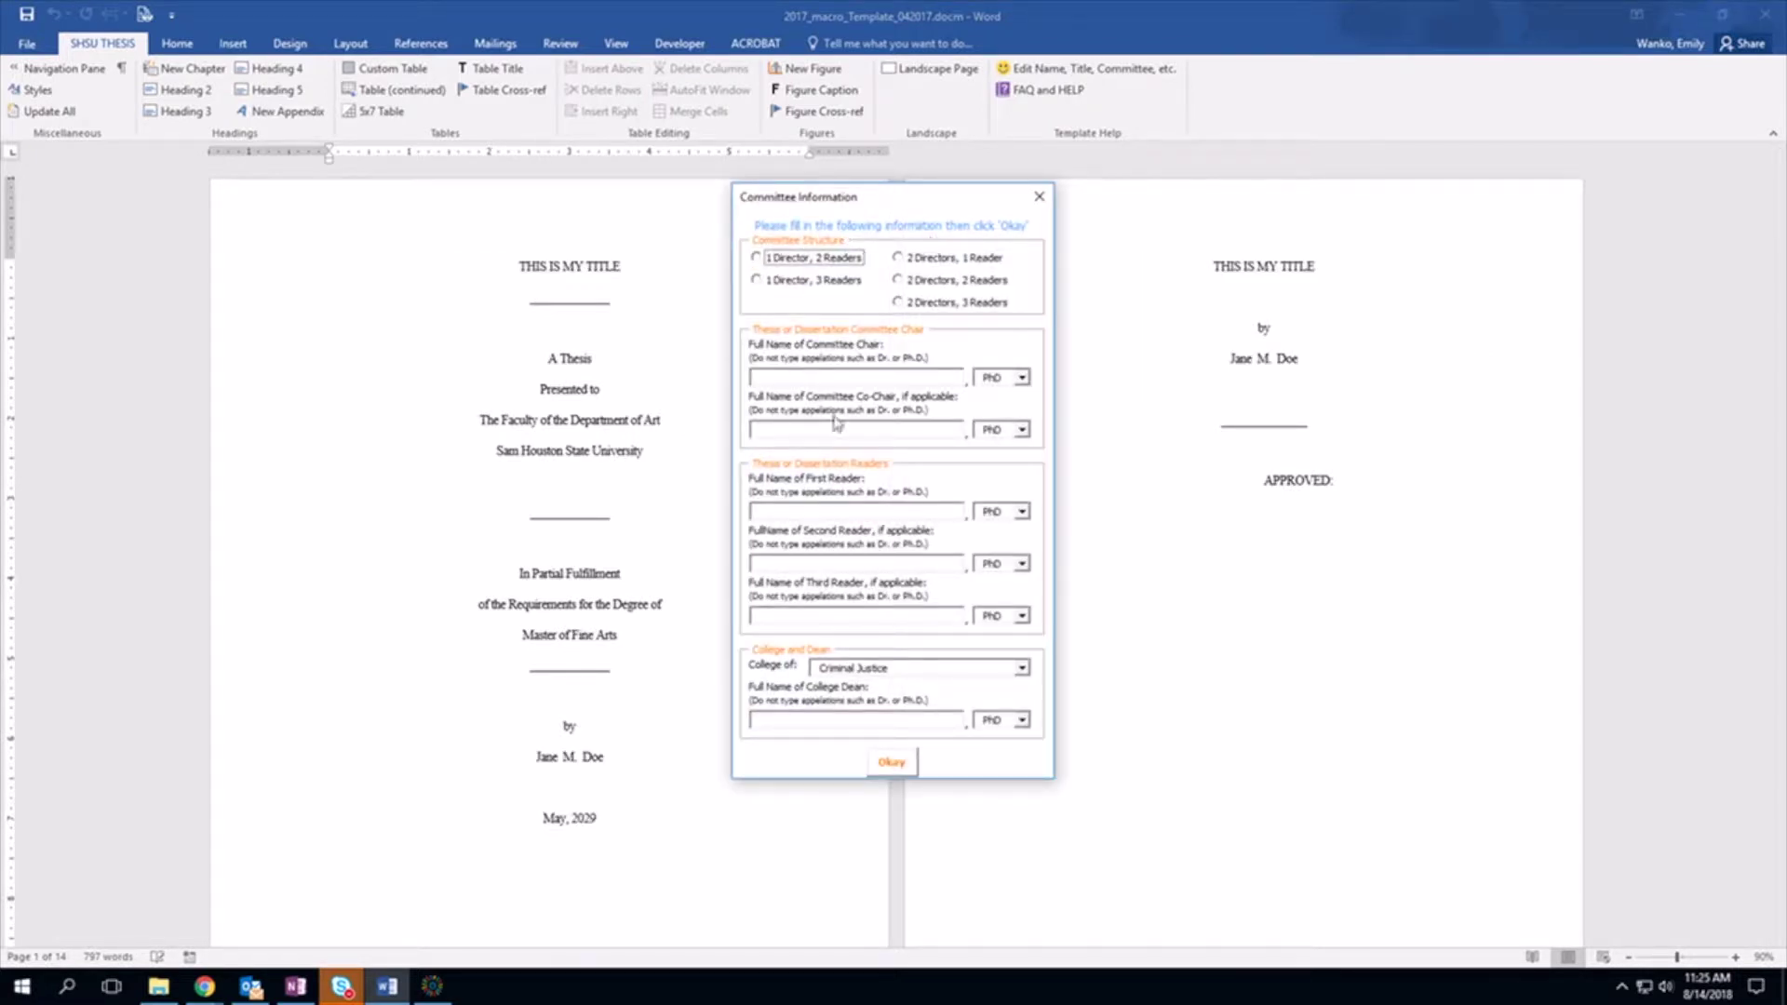
# Set the committee structure to 1 Director, 2 Readers and enter the committee chair's full name with the PhD degree
pyautogui.click(756, 258)
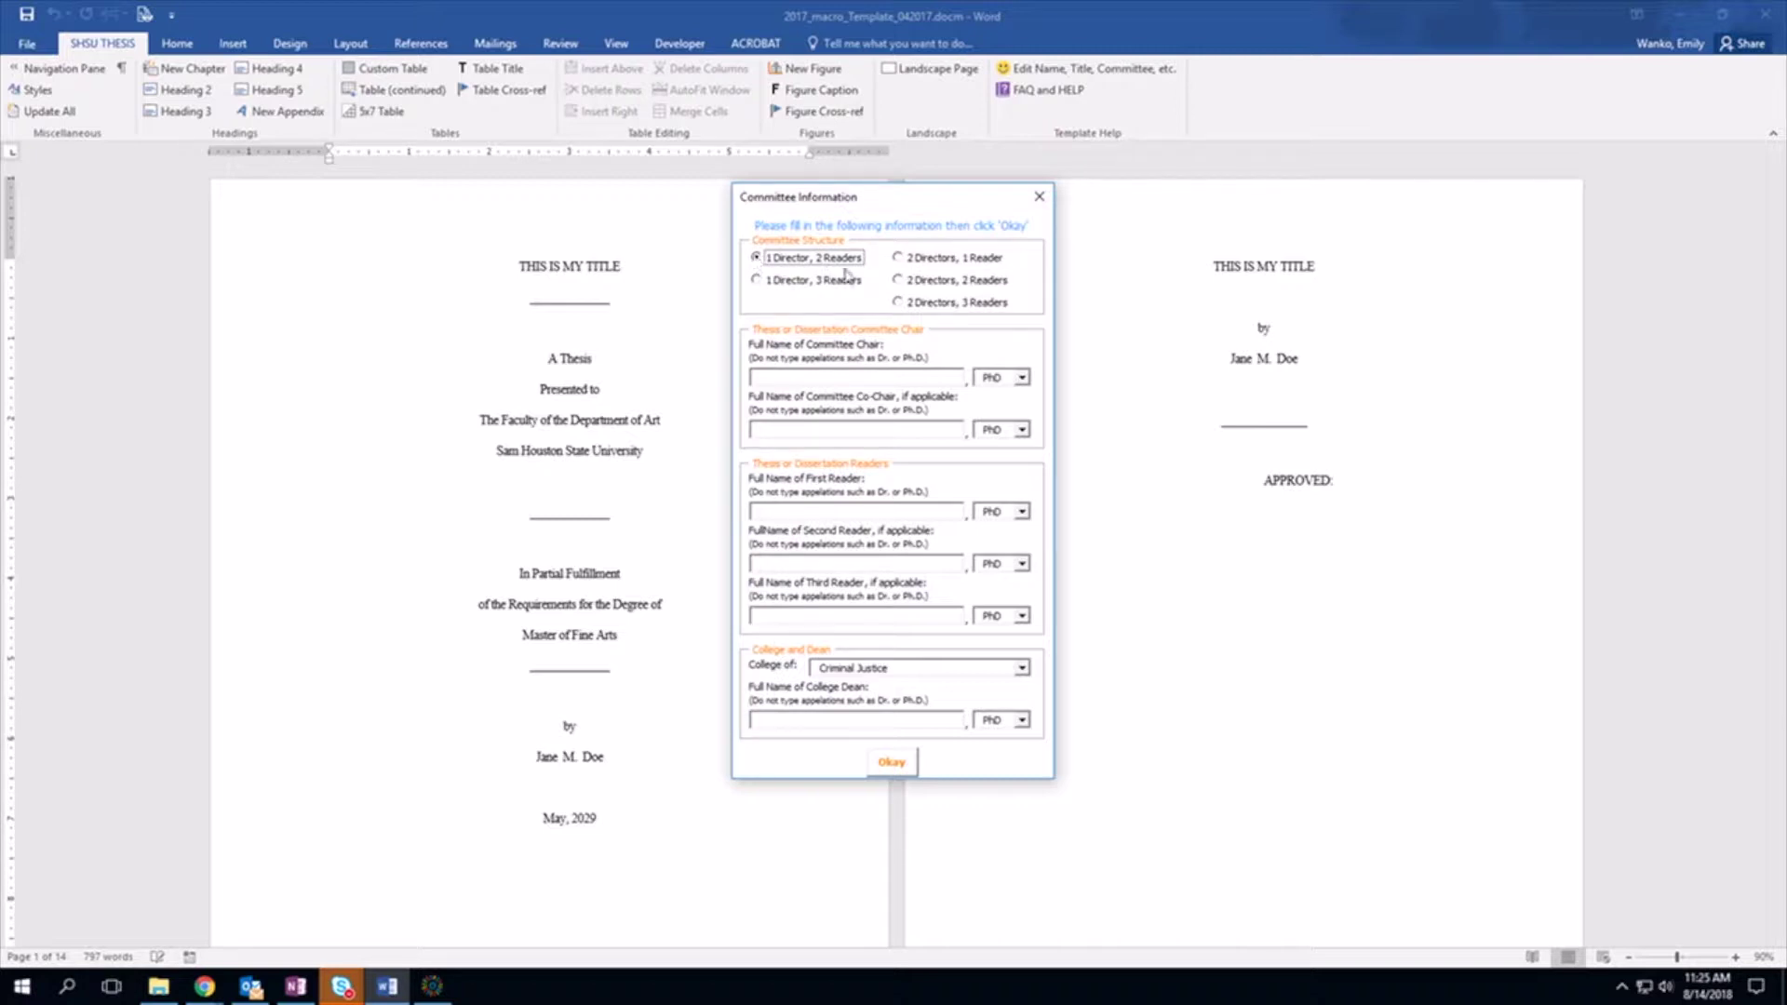
pyautogui.click(887, 378)
pyautogui.write('Dwayne Johnson')
pyautogui.click(1020, 378)
pyautogui.click(1019, 402)
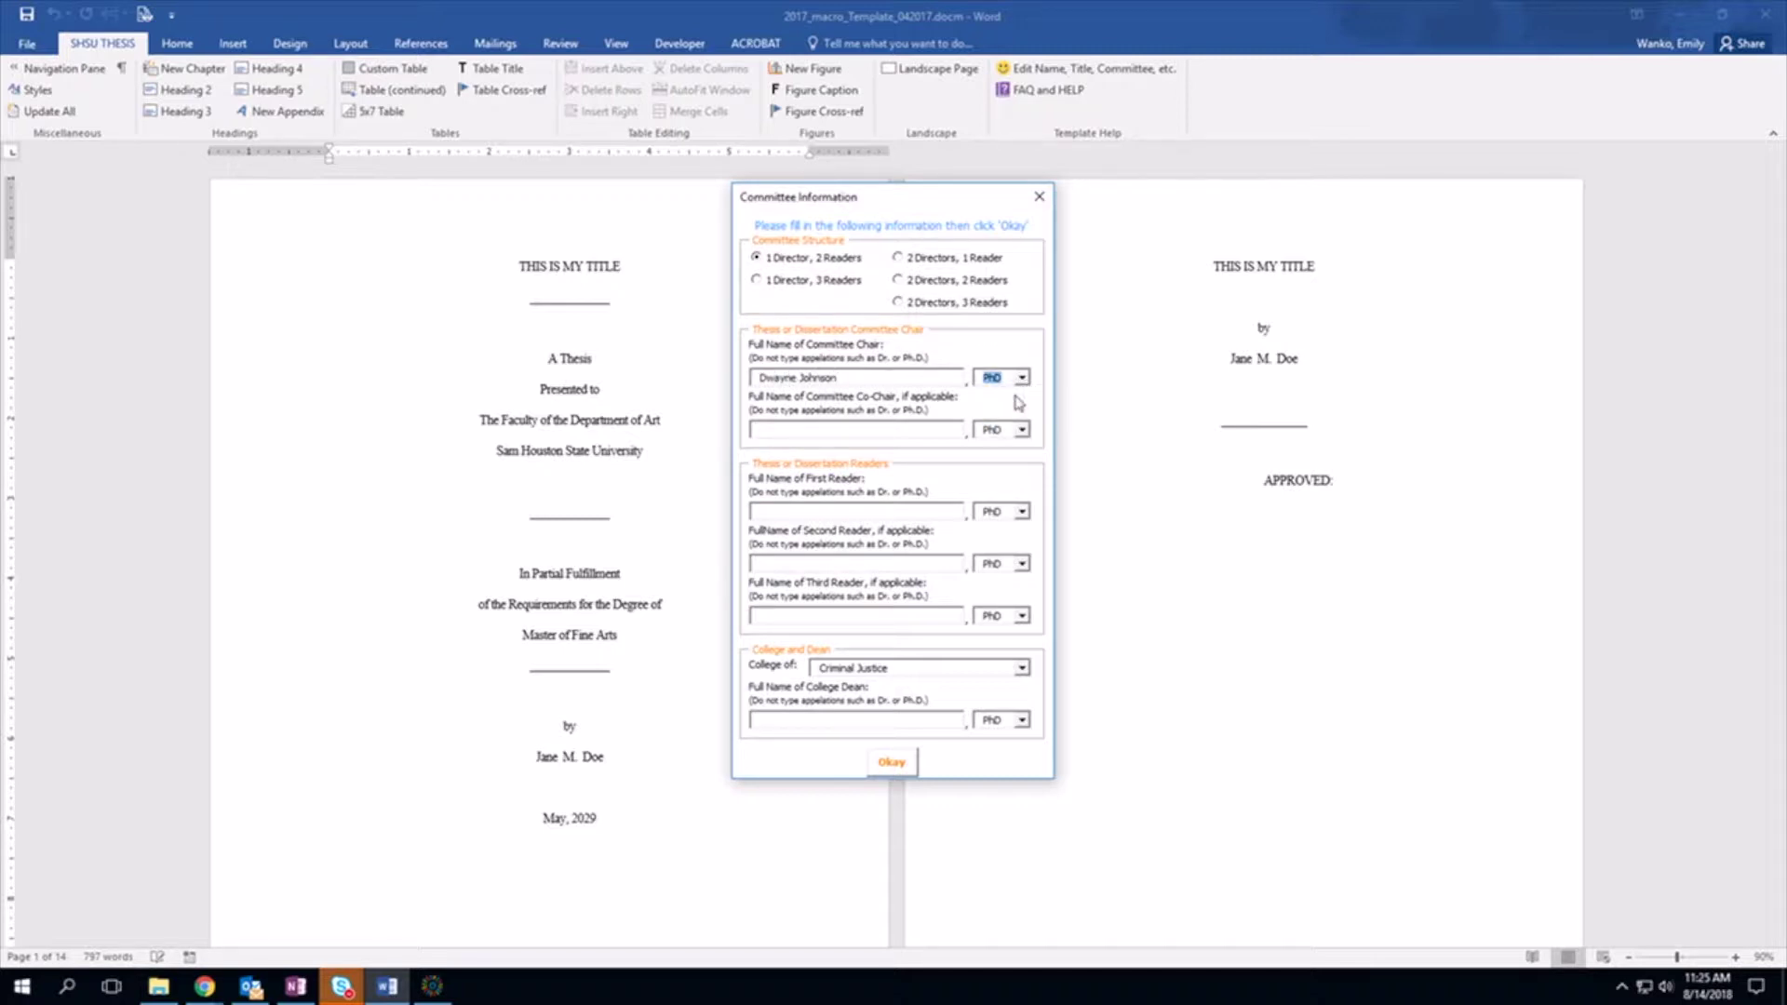
# Enter the first reader's full name with the EdD degree and the second reader's full name
pyautogui.click(820, 507)
pyautogui.write('Betty White')
pyautogui.click(1021, 511)
pyautogui.click(994, 546)
pyautogui.click(815, 565)
pyautogui.write('Tommy Boy')
# Select the College of Fine Arts and Mass Communication, enter the dean's full name with MFA, and finish the template setup
pyautogui.click(1022, 668)
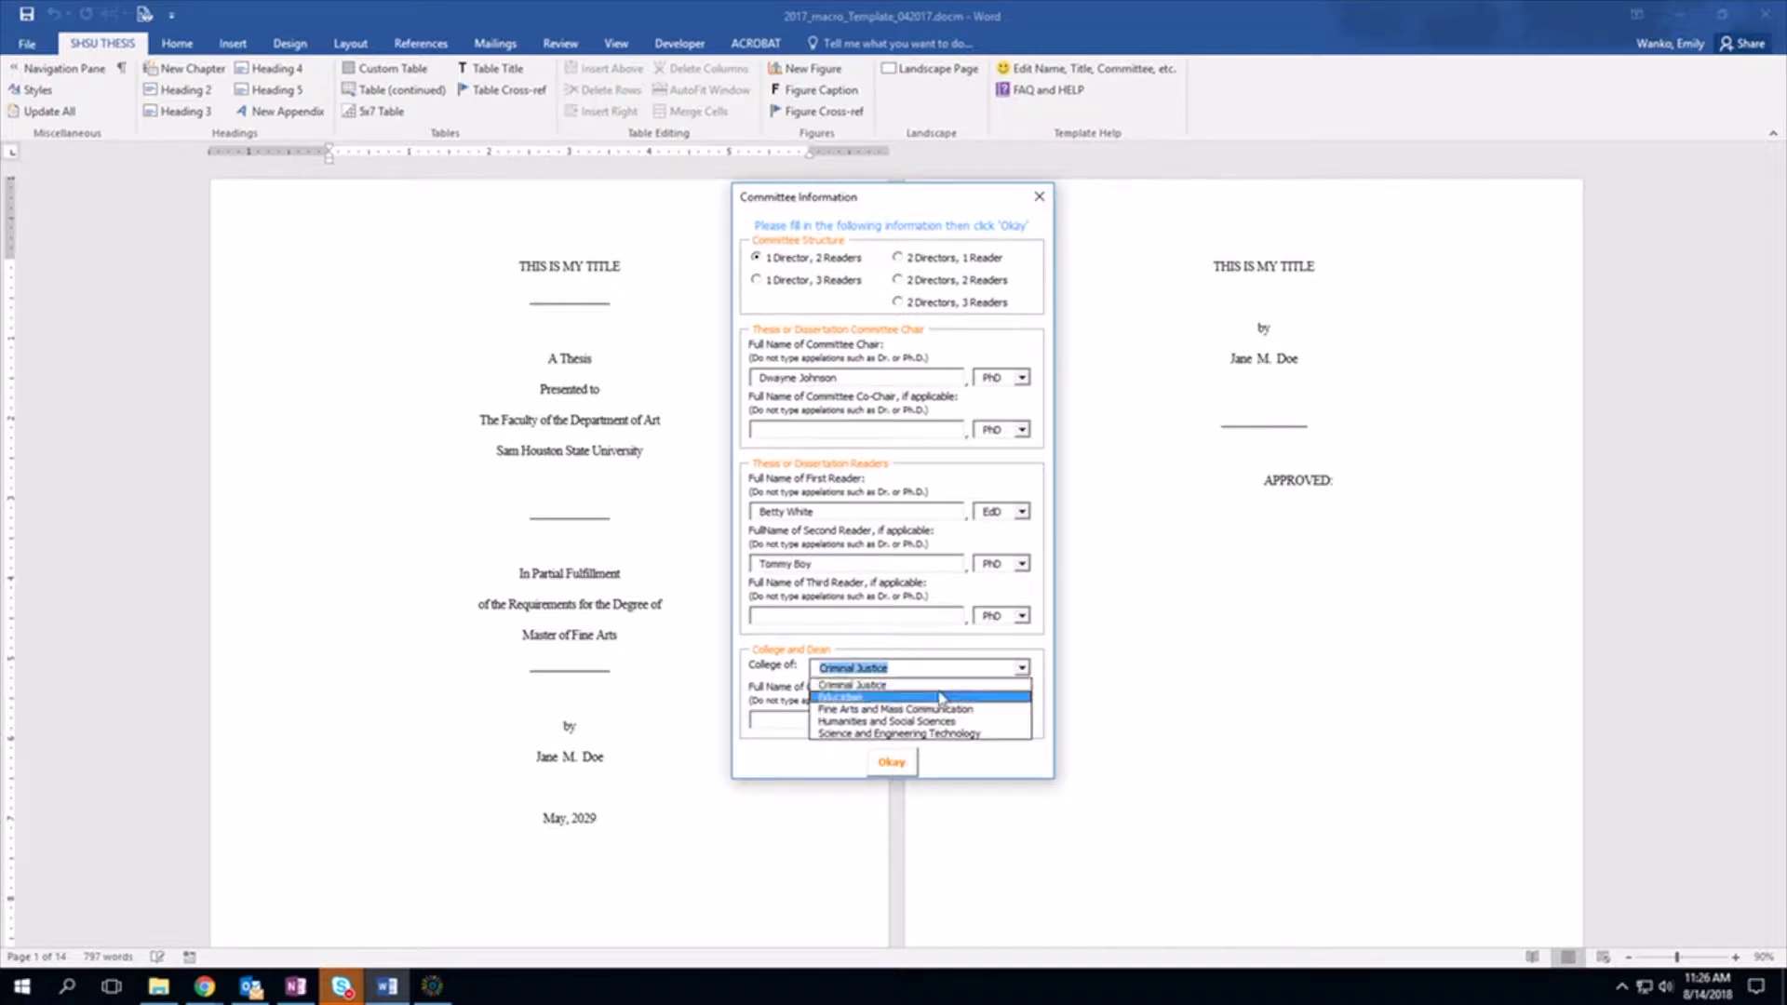
pyautogui.click(891, 712)
pyautogui.click(793, 719)
pyautogui.write('John')
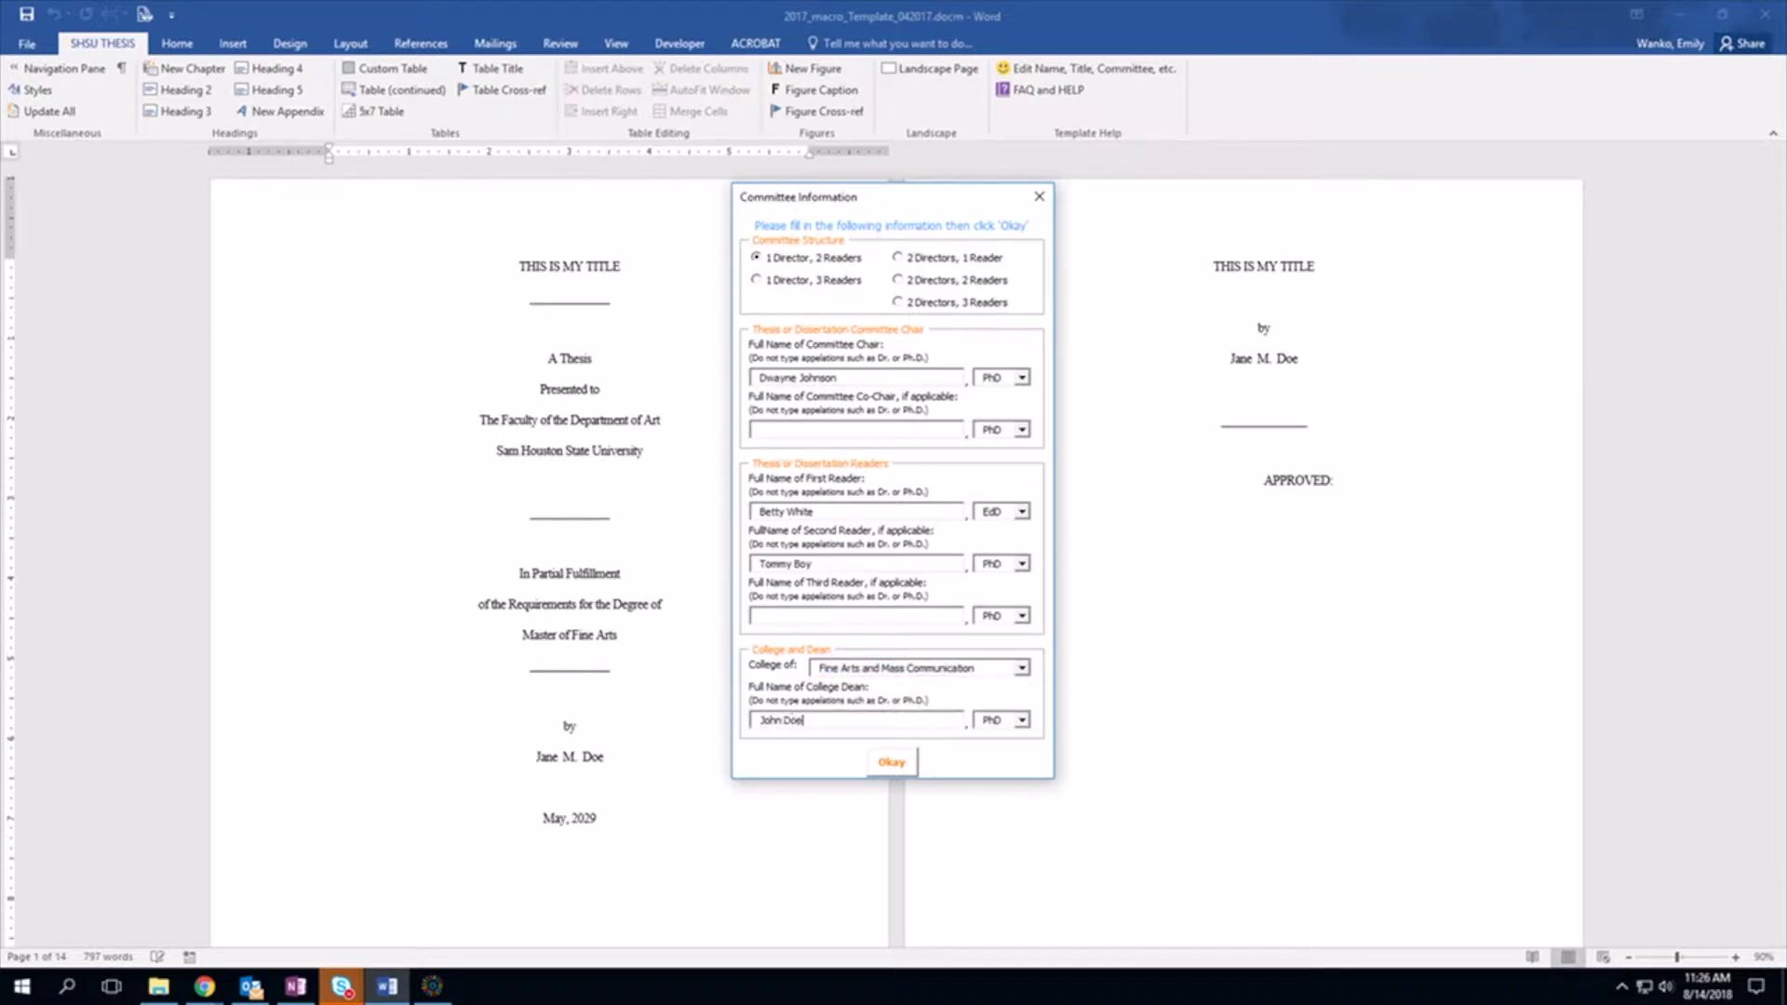
pyautogui.write(' Doe')
pyautogui.click(1022, 720)
pyautogui.click(994, 773)
pyautogui.click(885, 764)
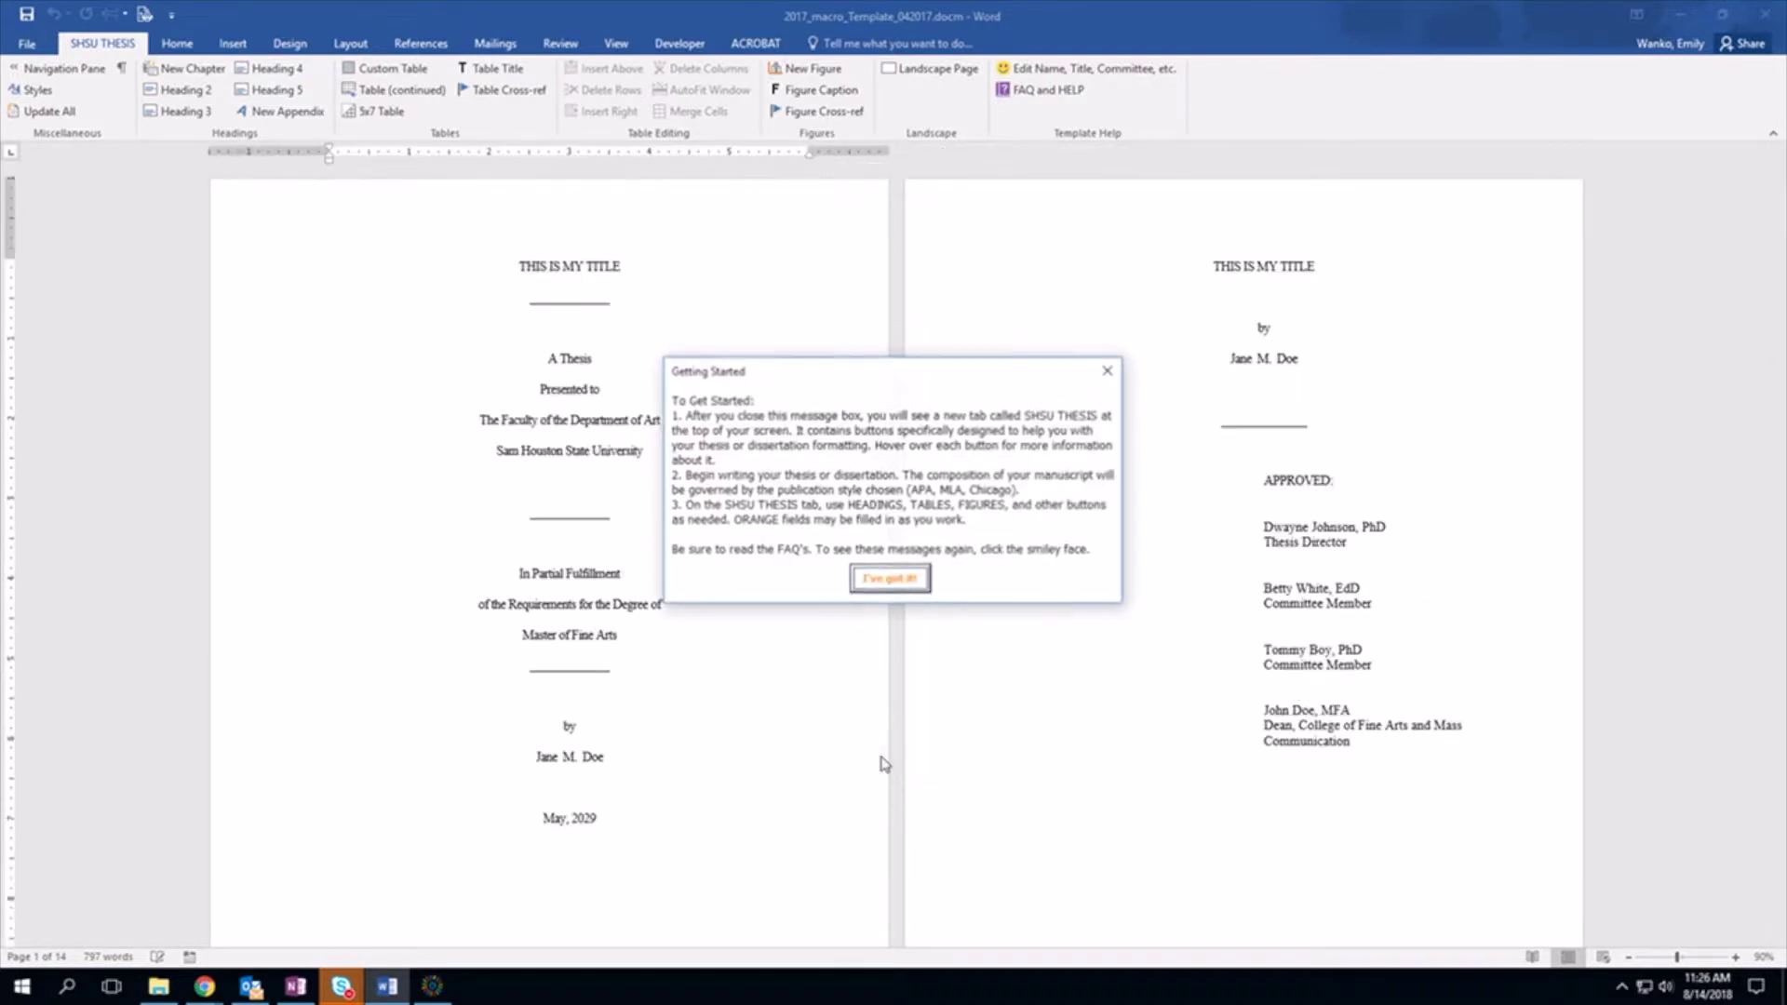
pyautogui.click(894, 575)
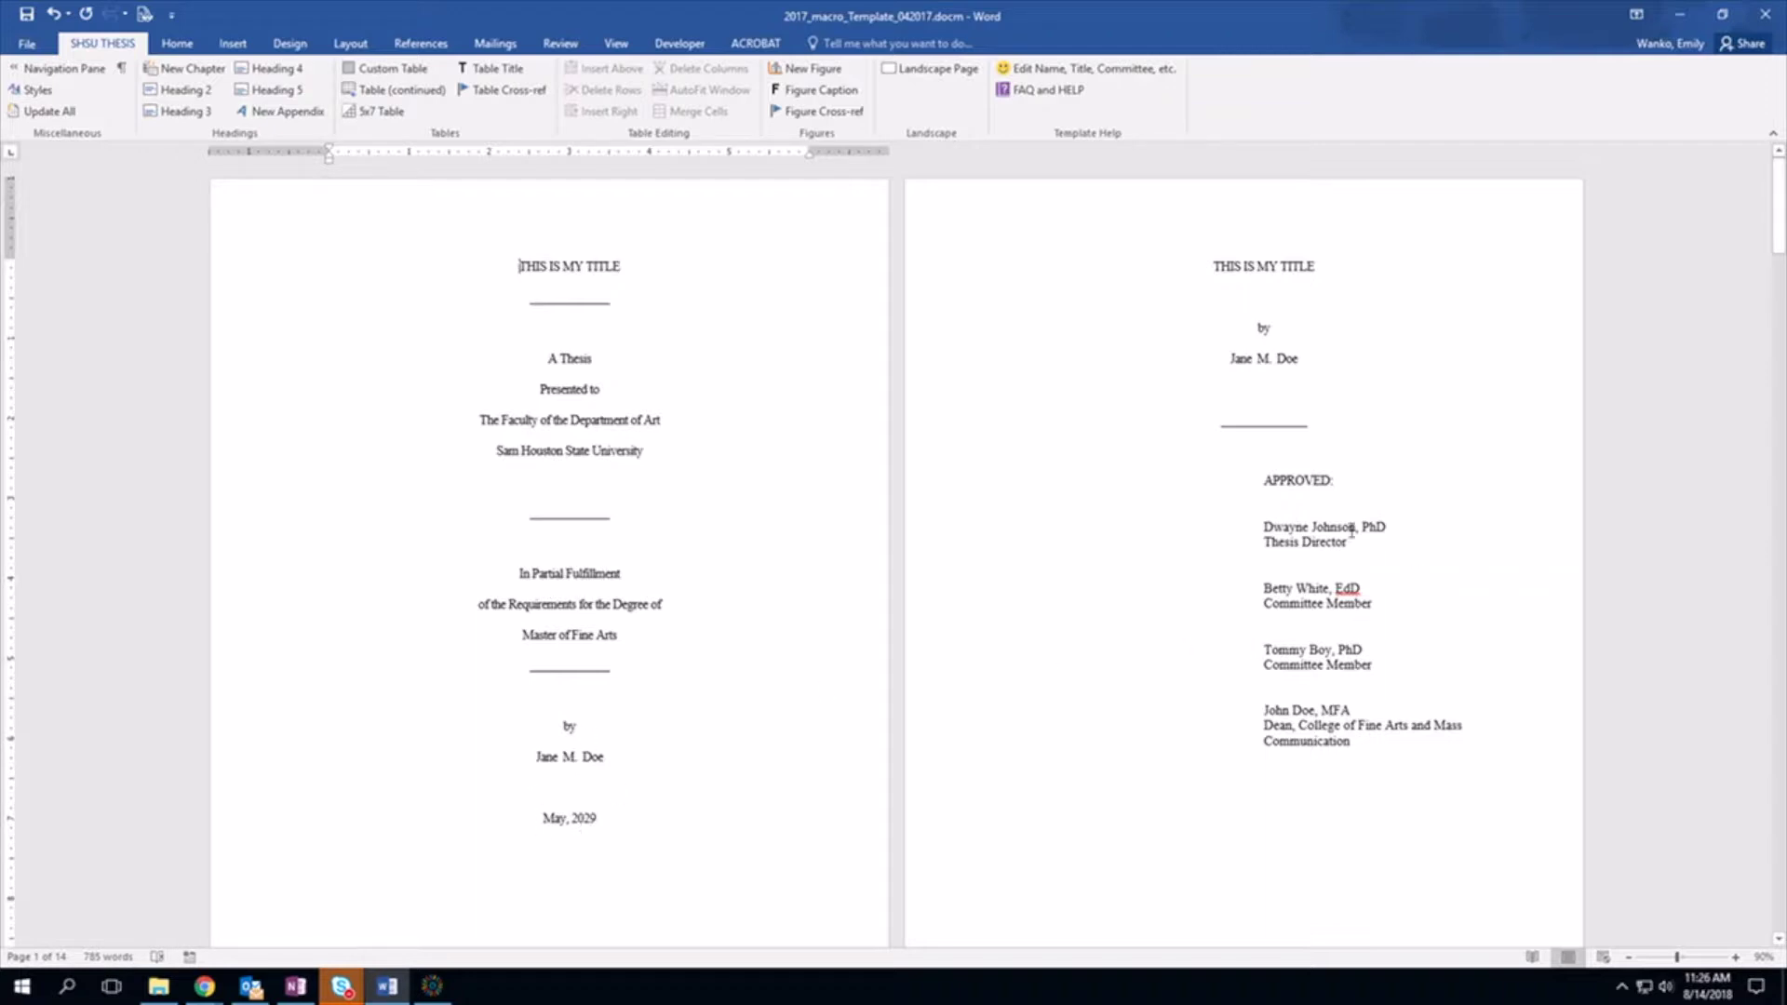
# Check the generated approval, dedication and abstract pages for the entered thesis details
pyautogui.scroll(-2, 1077, 522)
pyautogui.scroll(-5, 1078, 522)
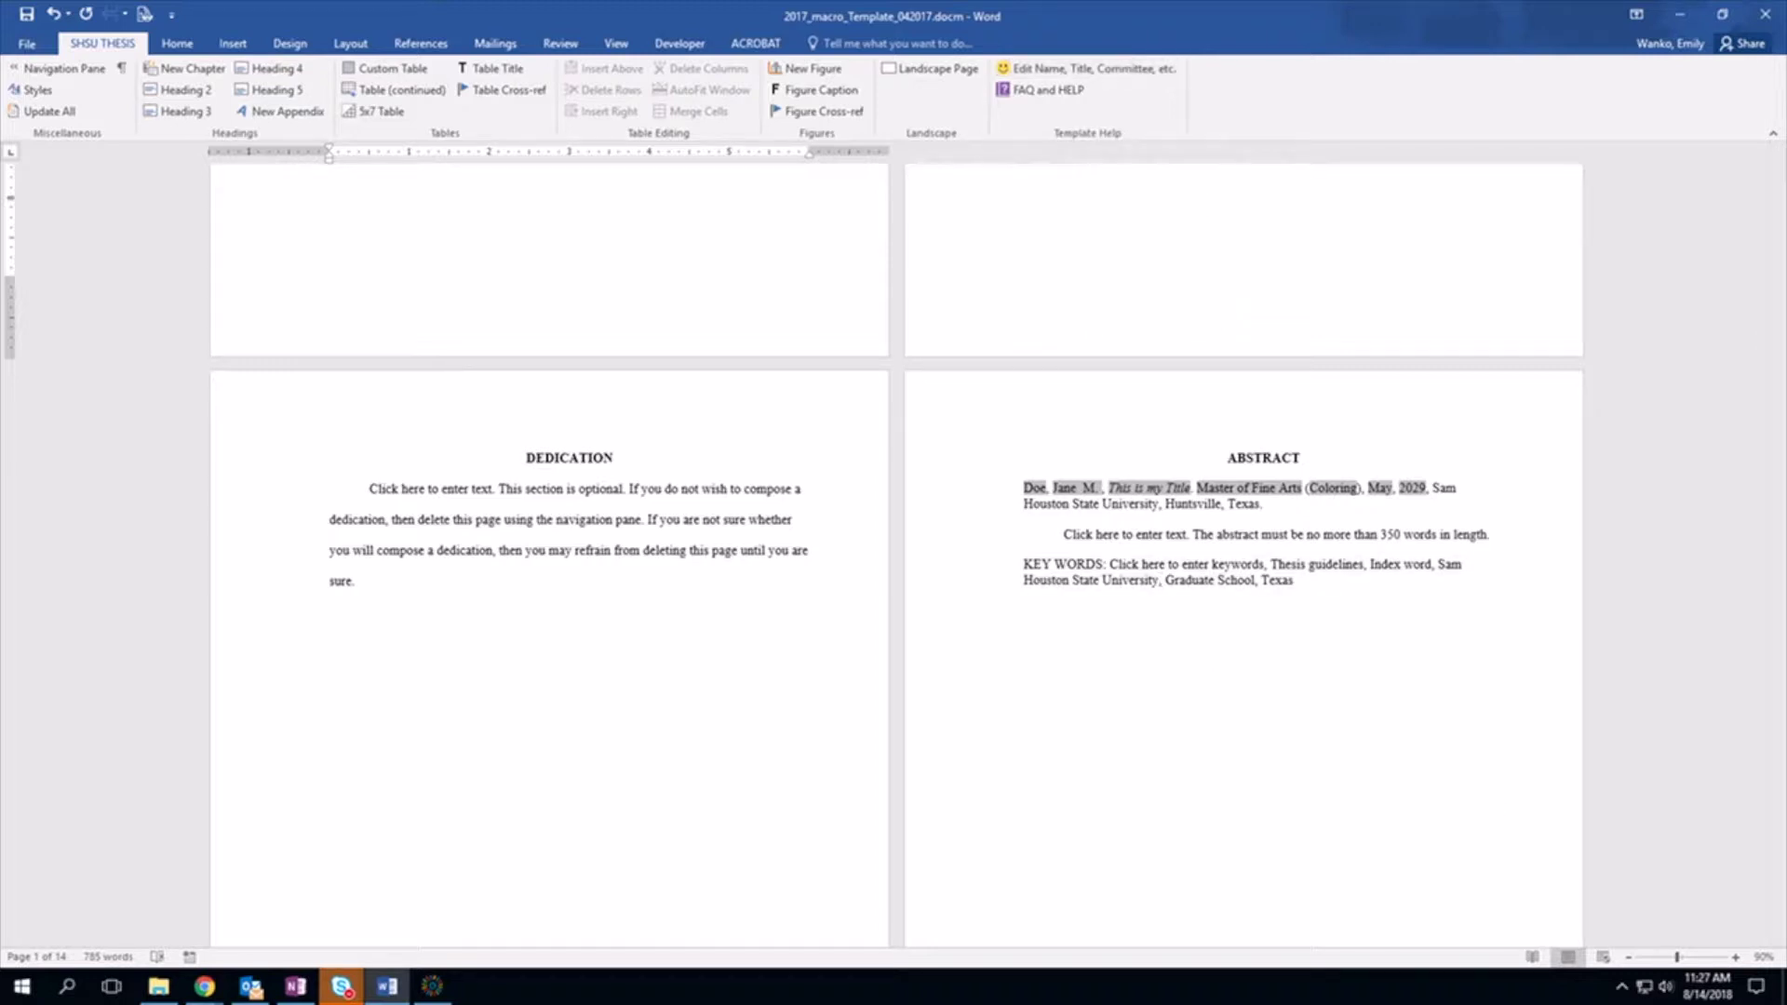
pyautogui.click(432, 985)
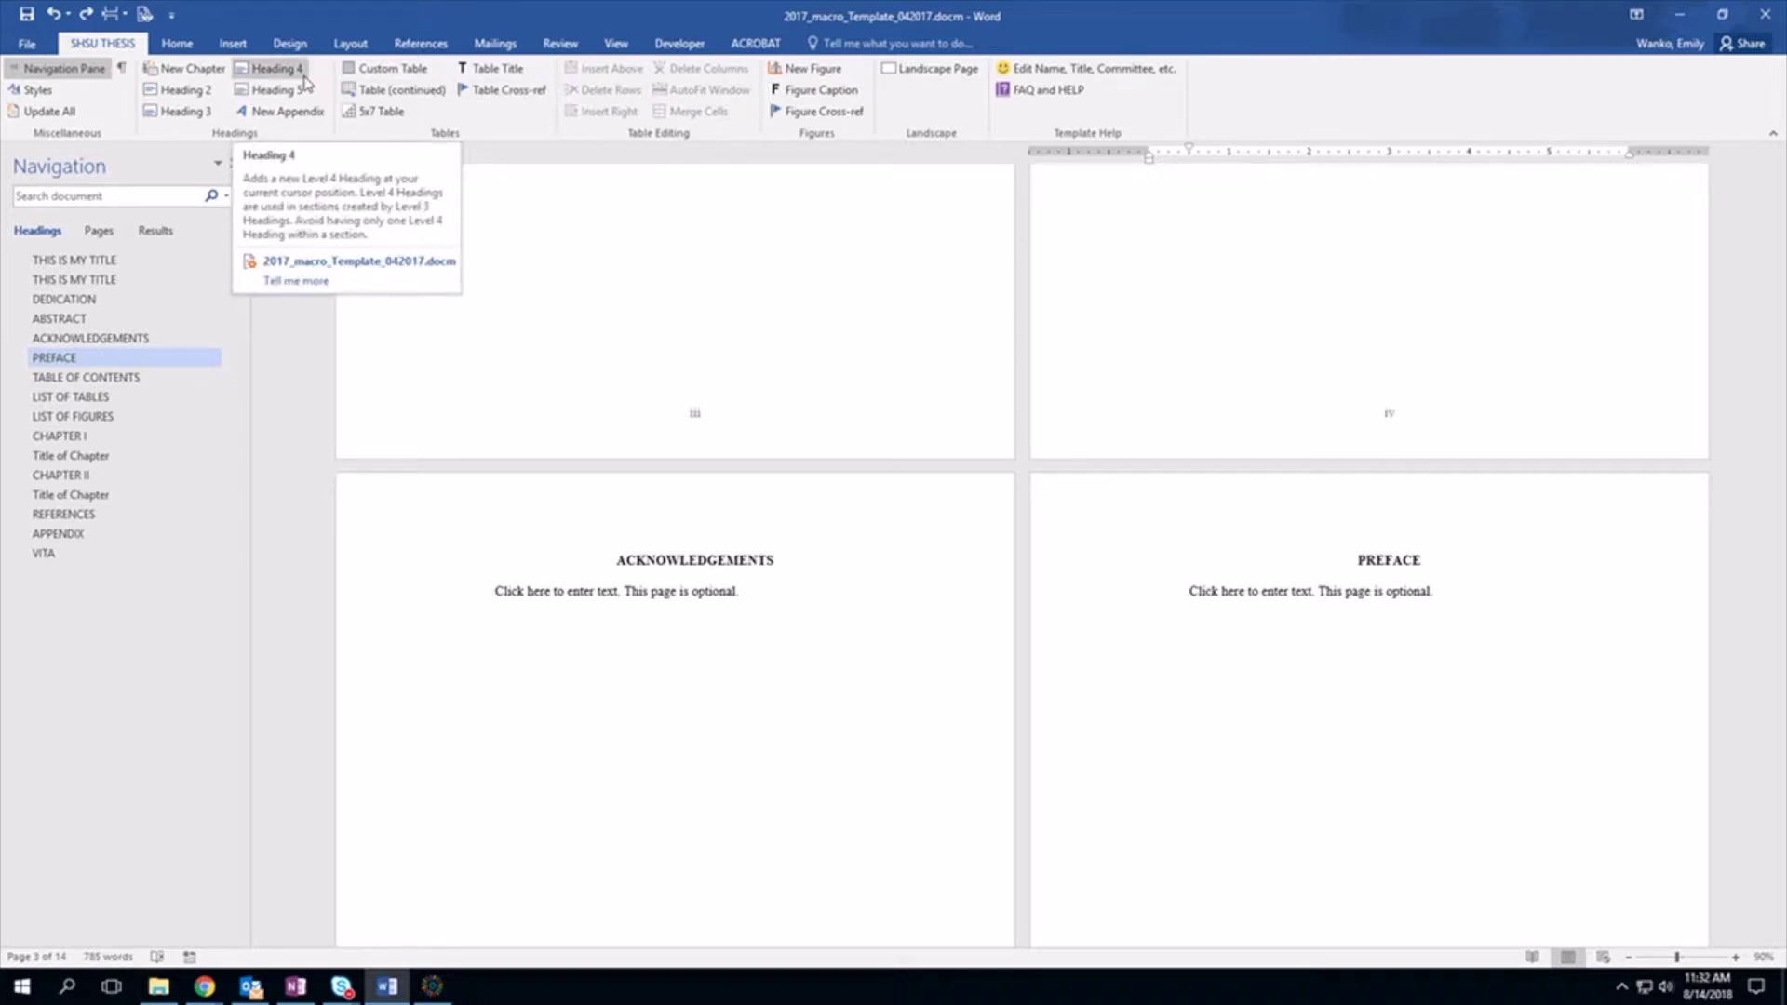
# Browse the document by its headings, visiting Table of Contents, List of Figures, Chapter II and Dedication
pyautogui.click(55, 73)
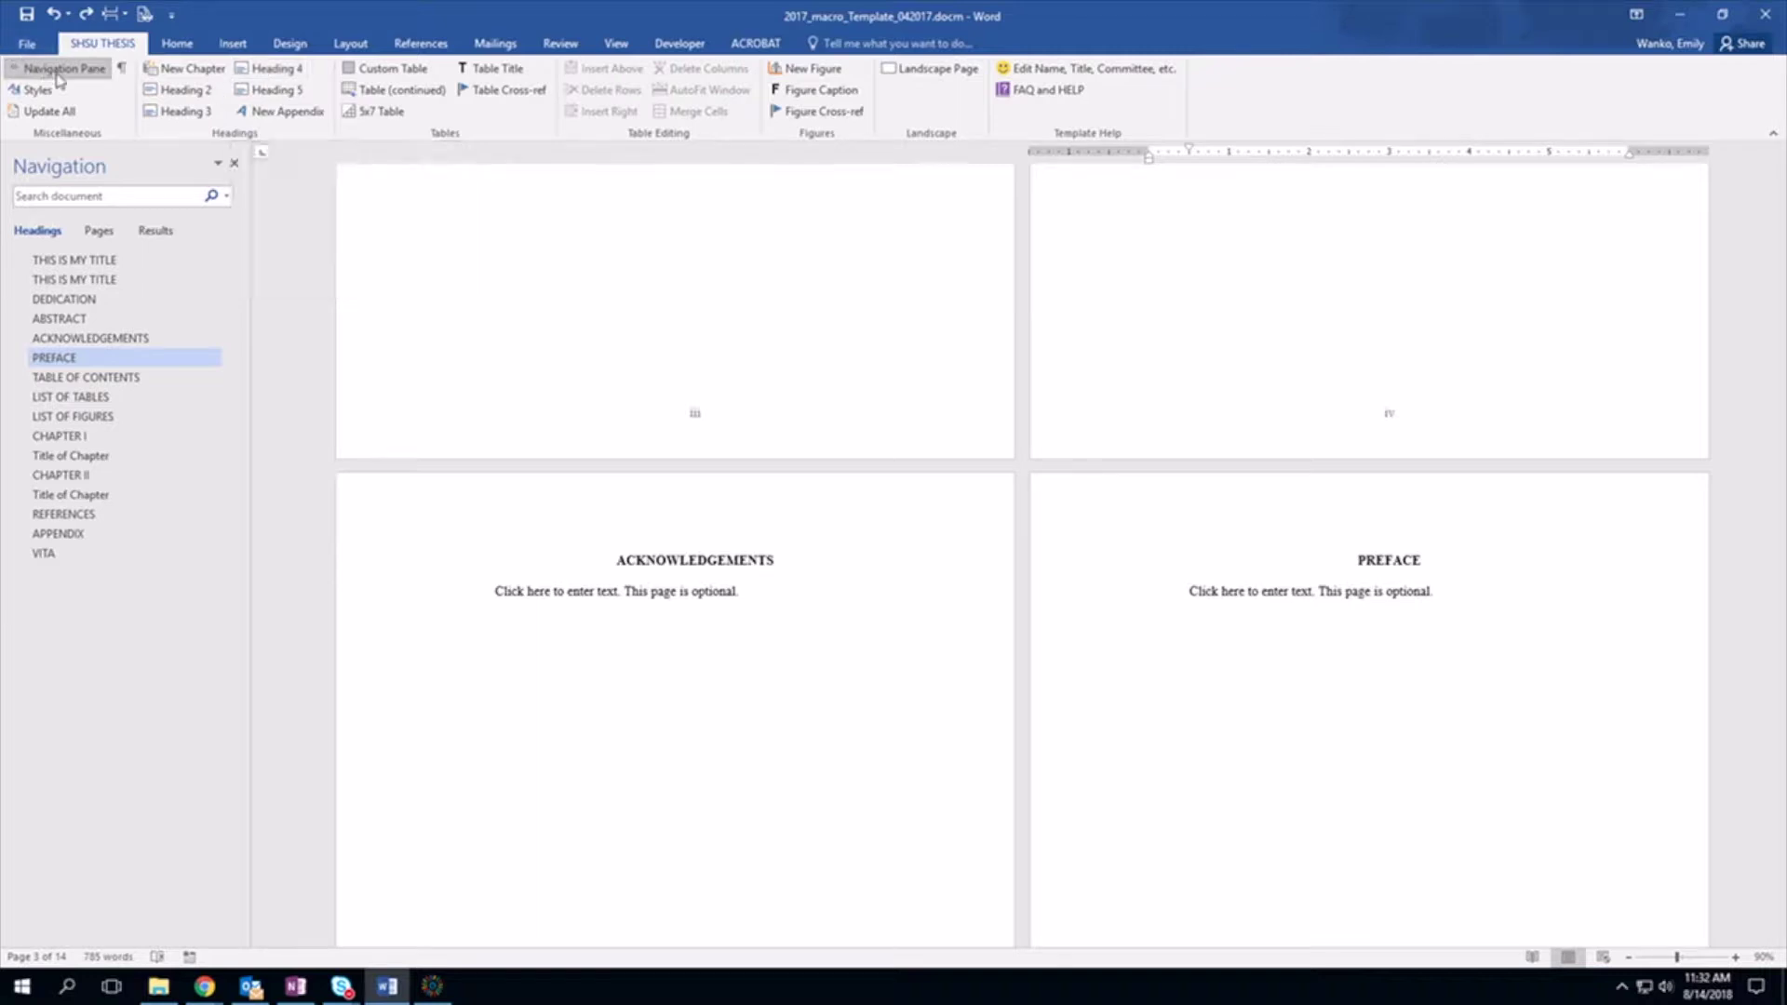
pyautogui.click(55, 72)
pyautogui.click(84, 377)
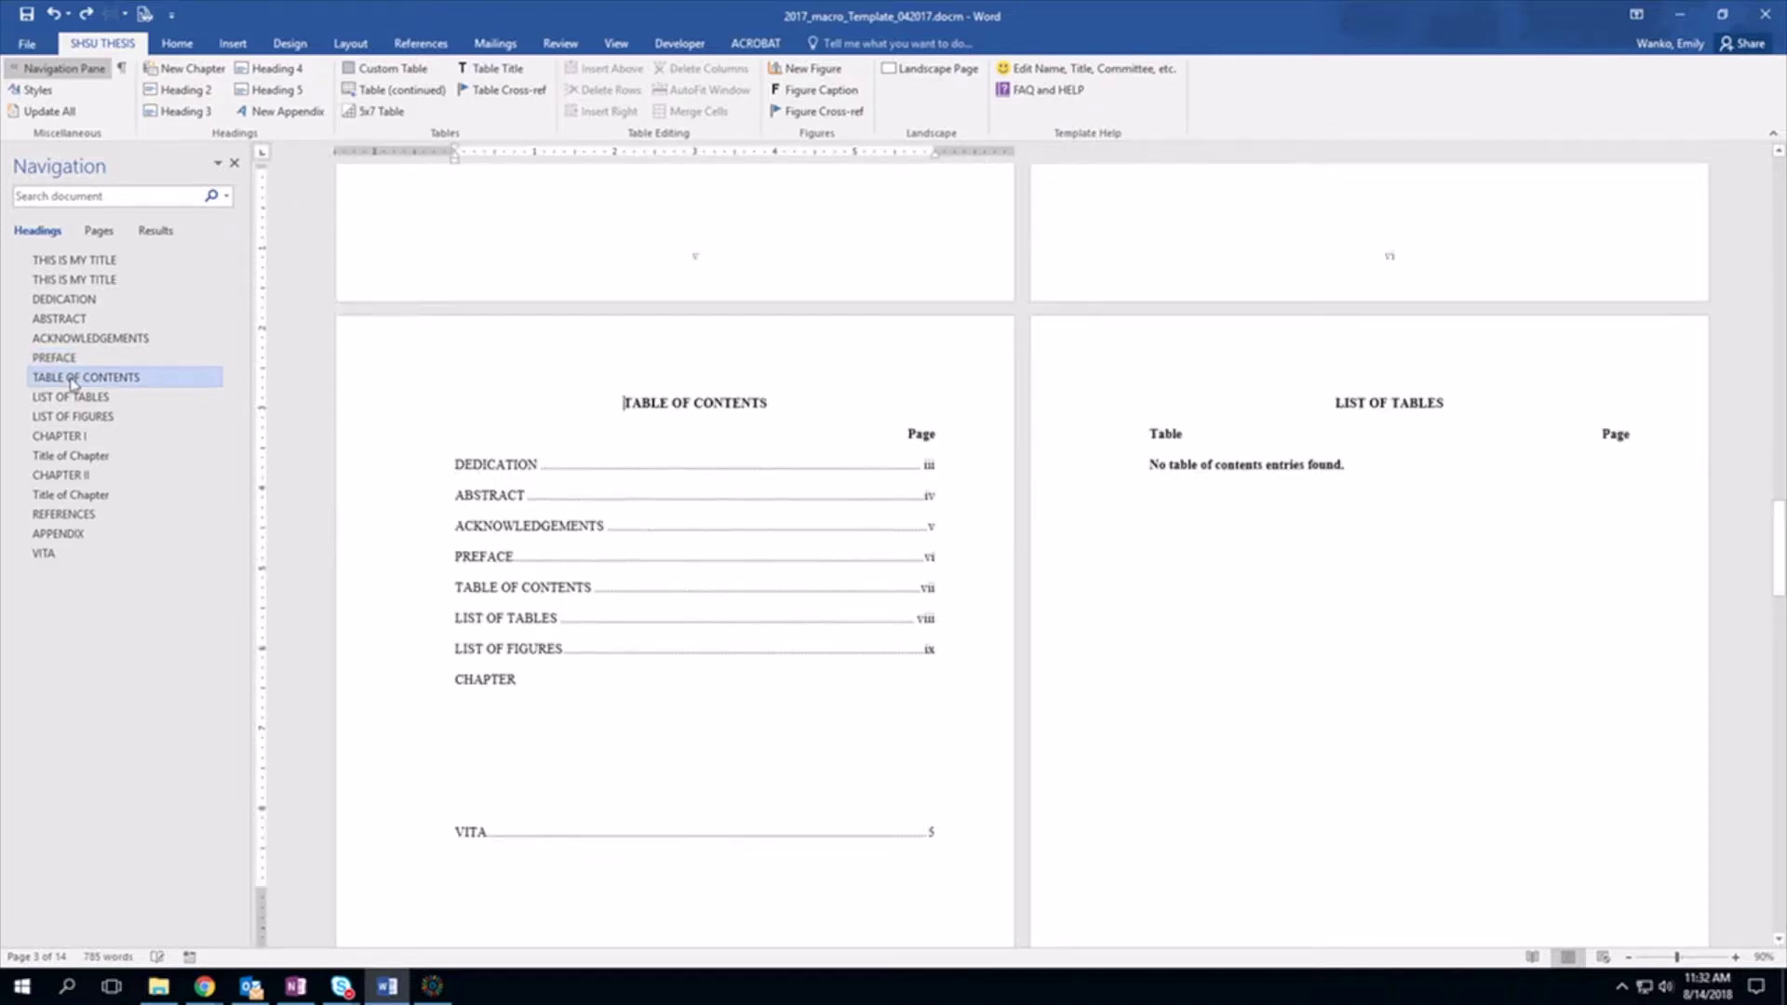
pyautogui.click(74, 416)
pyautogui.click(82, 477)
pyautogui.click(60, 299)
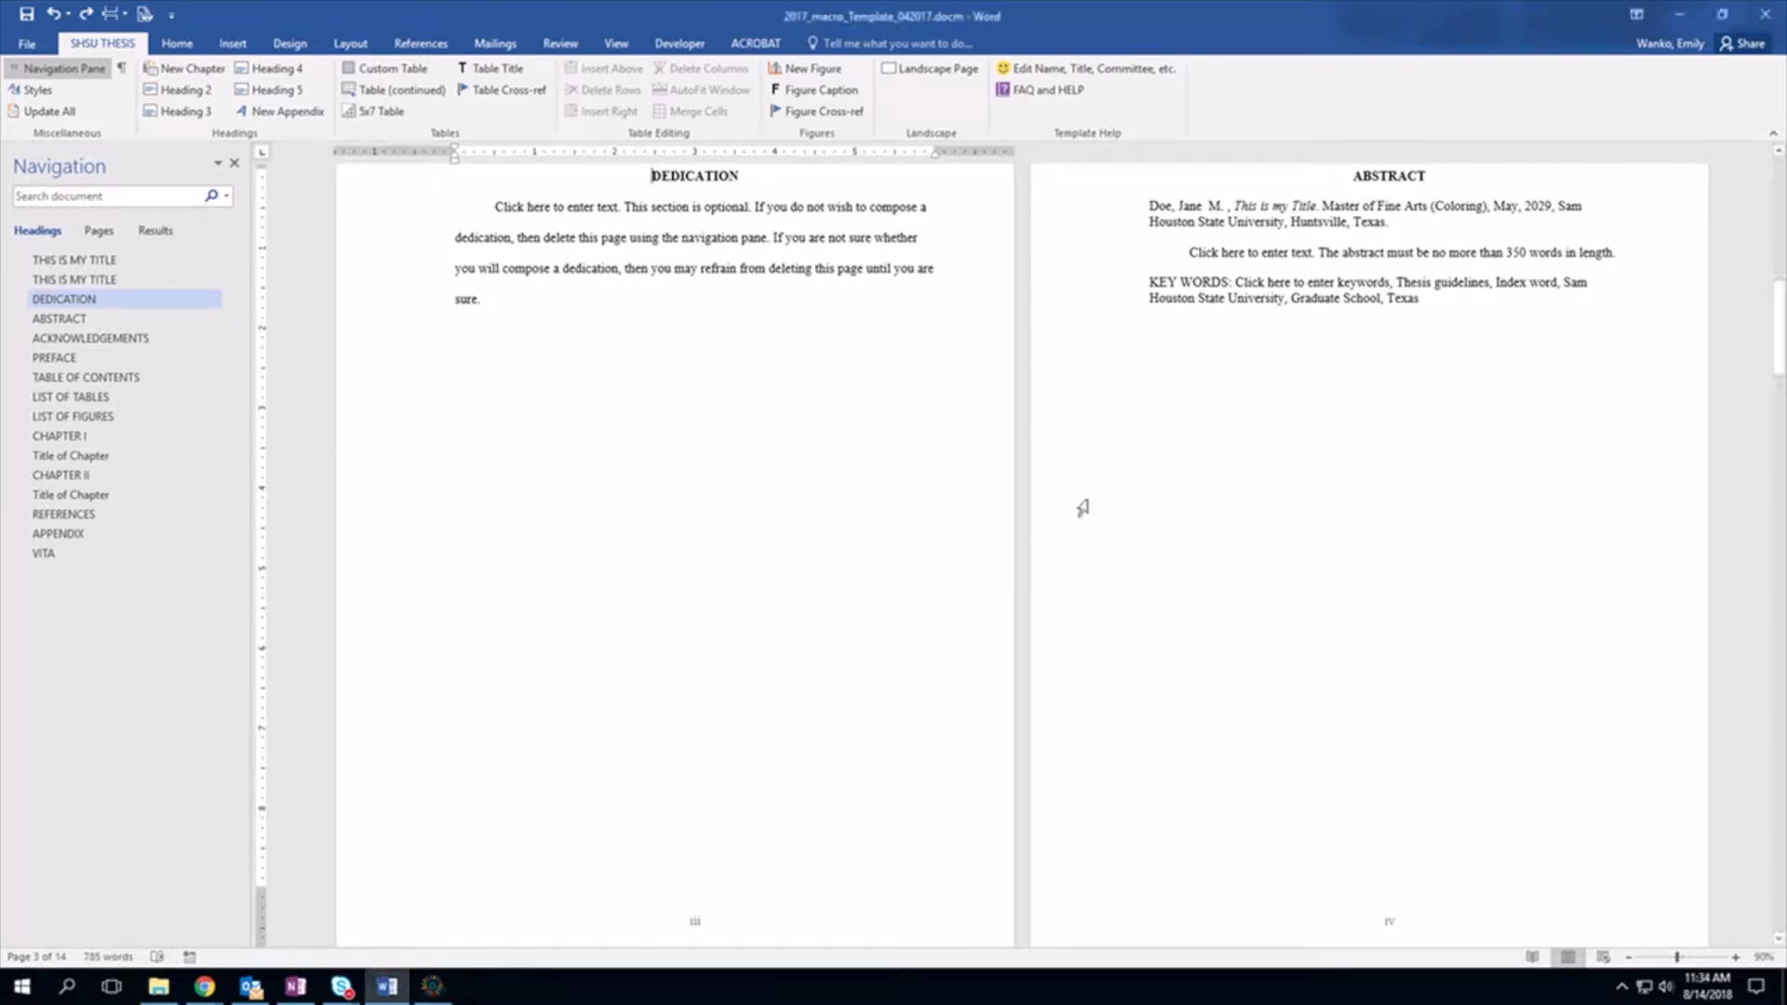
# Replace the Chapter I title placeholder with "The Beginning"
pyautogui.scroll(-15, 1082, 508)
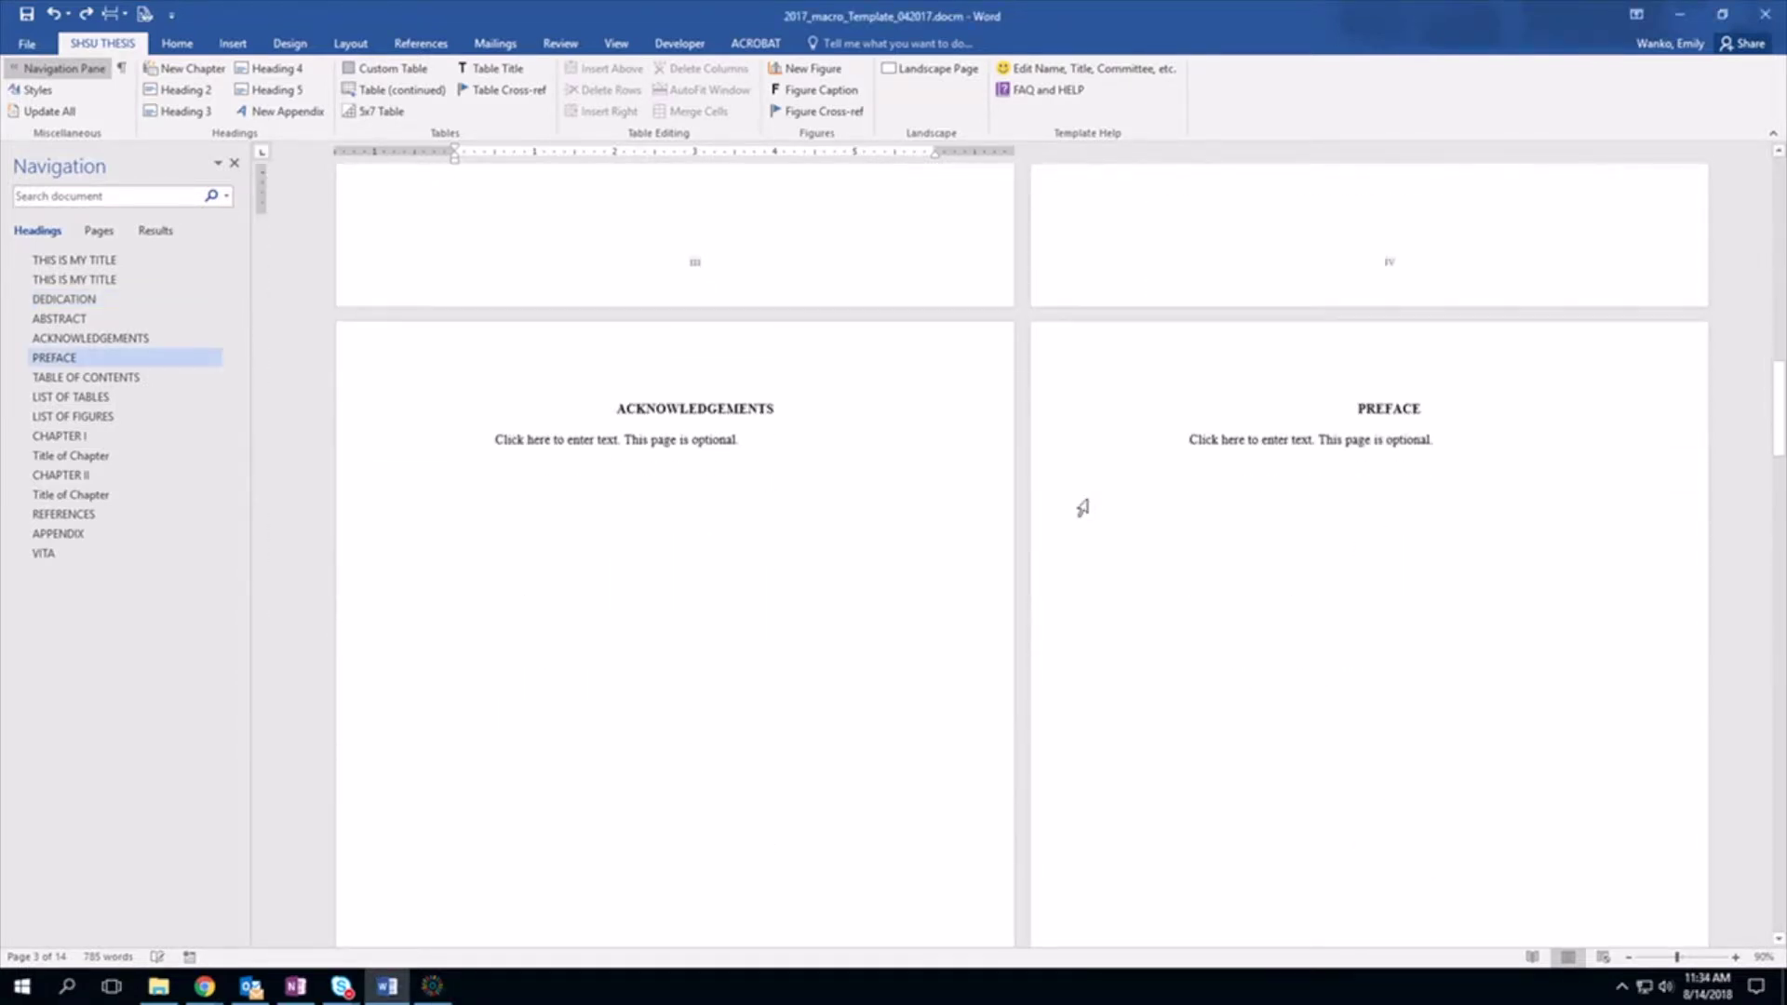
pyautogui.scroll(-20, 1083, 507)
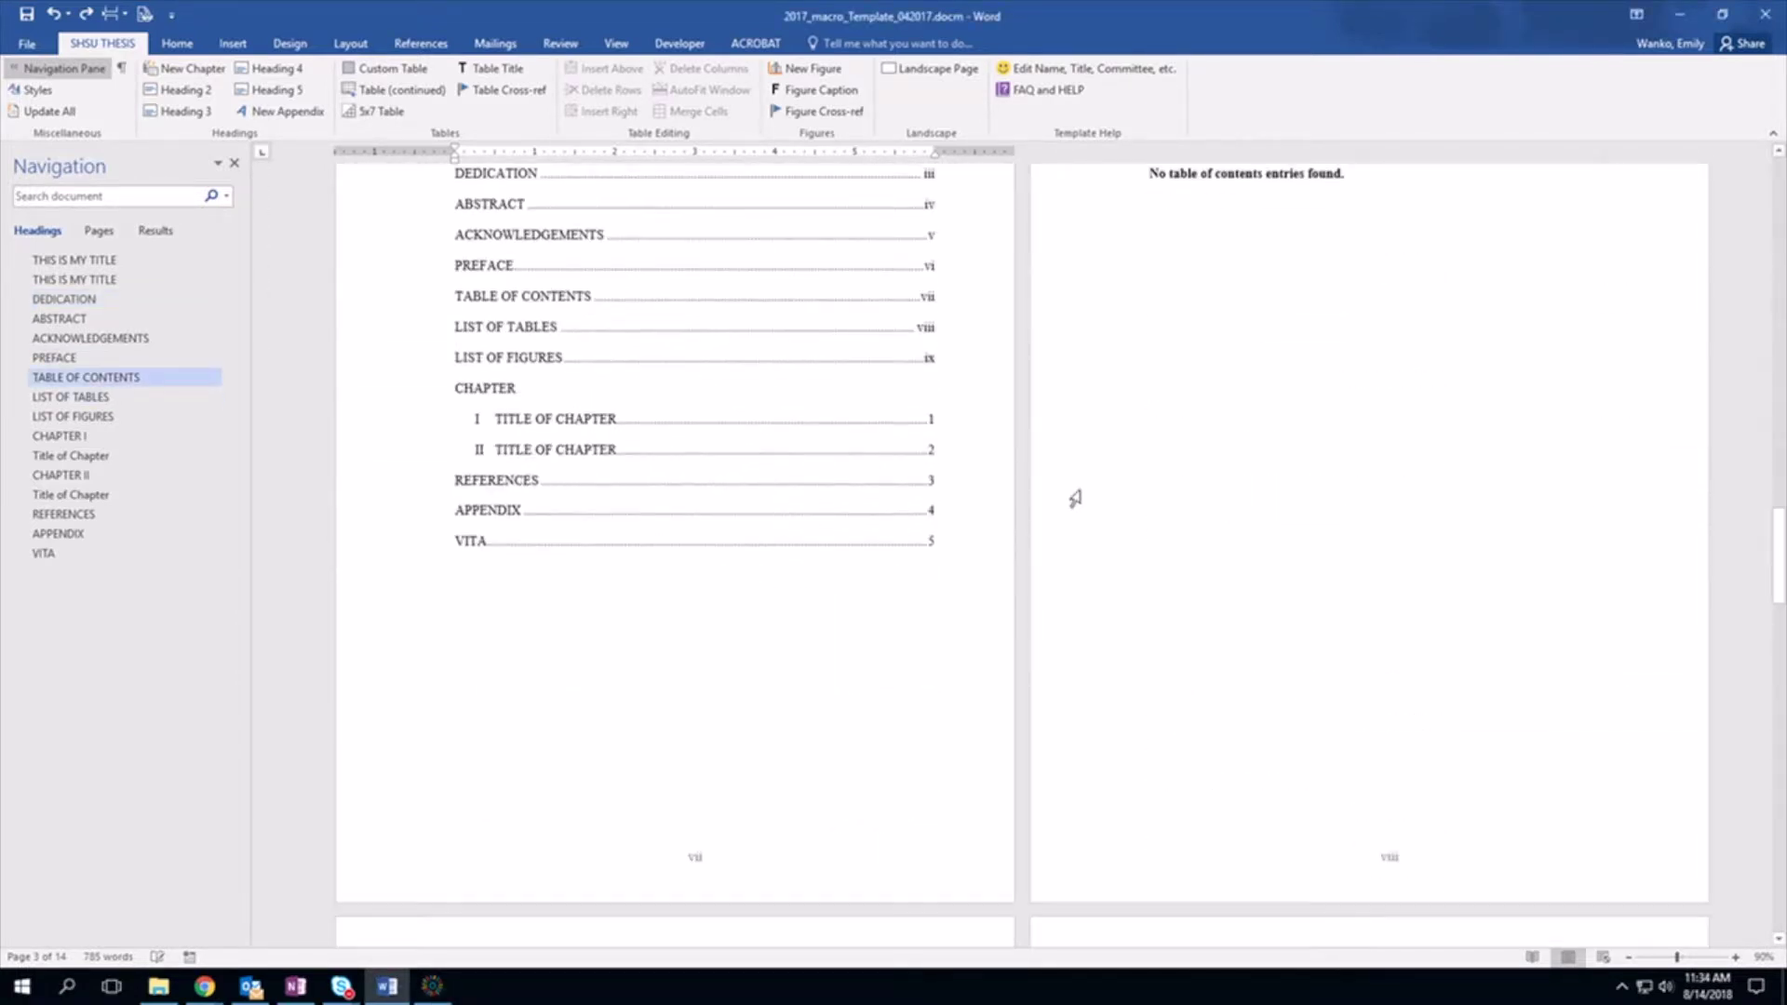
pyautogui.scroll(-3, 1082, 498)
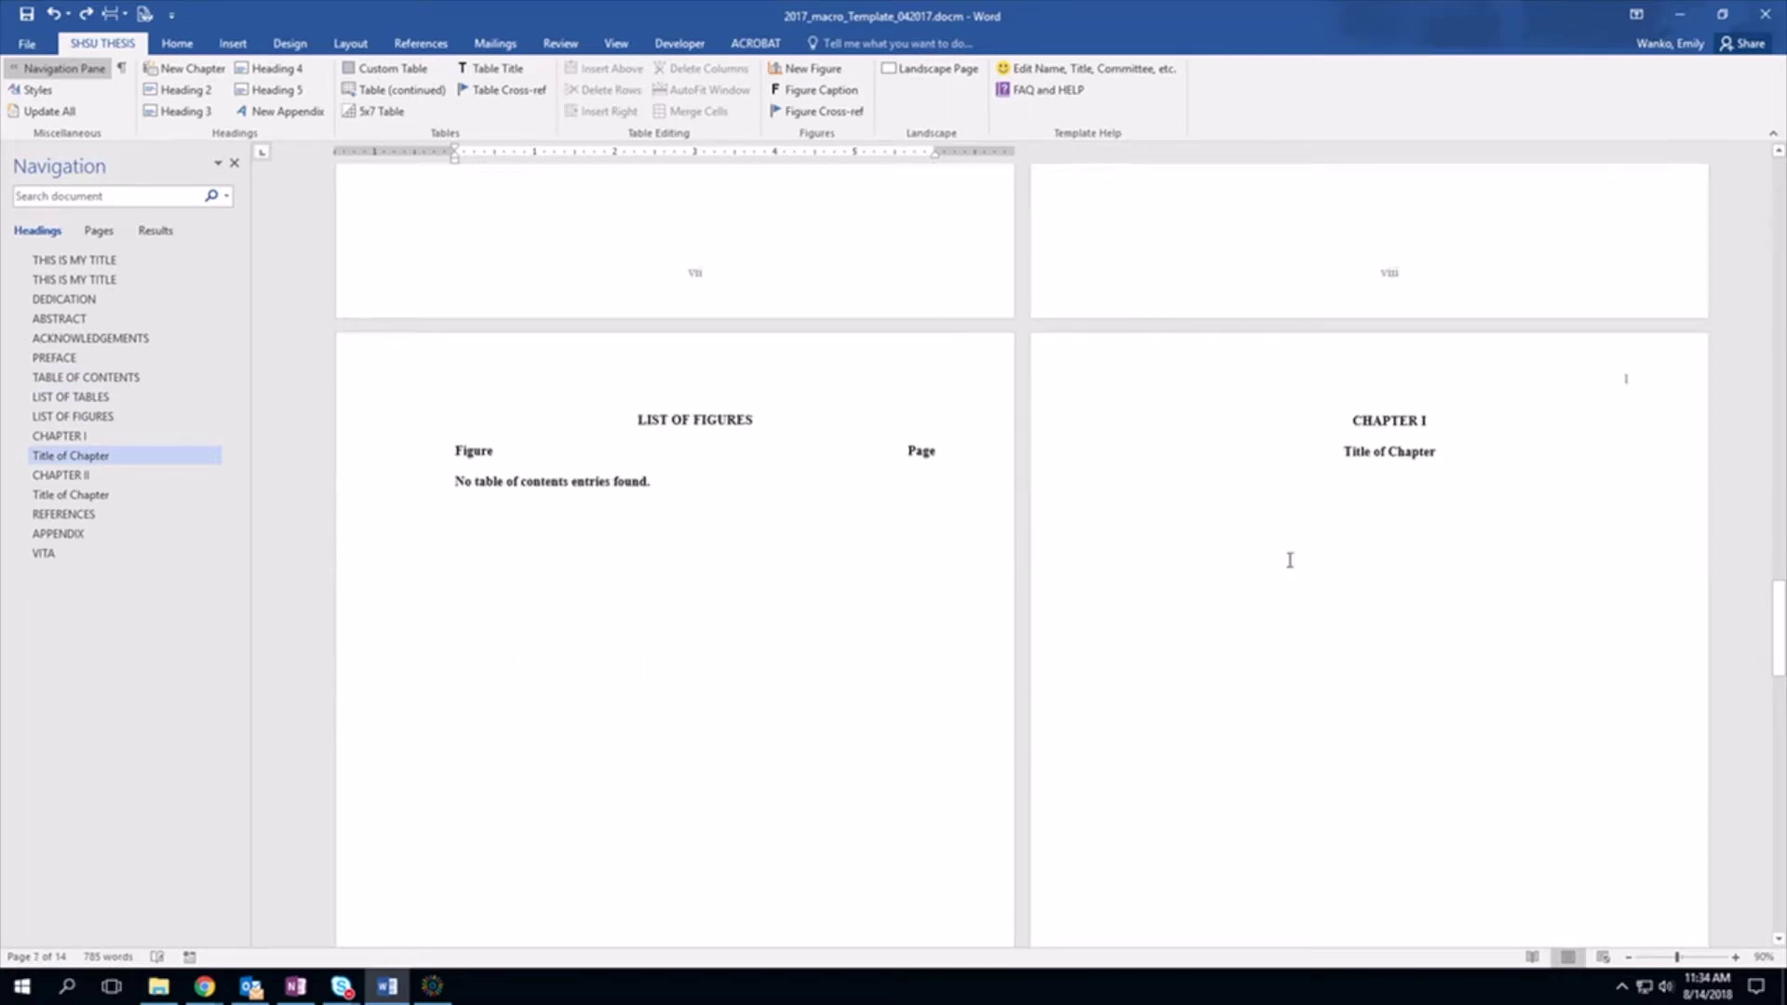
pyautogui.click(1393, 456)
pyautogui.click(1394, 456)
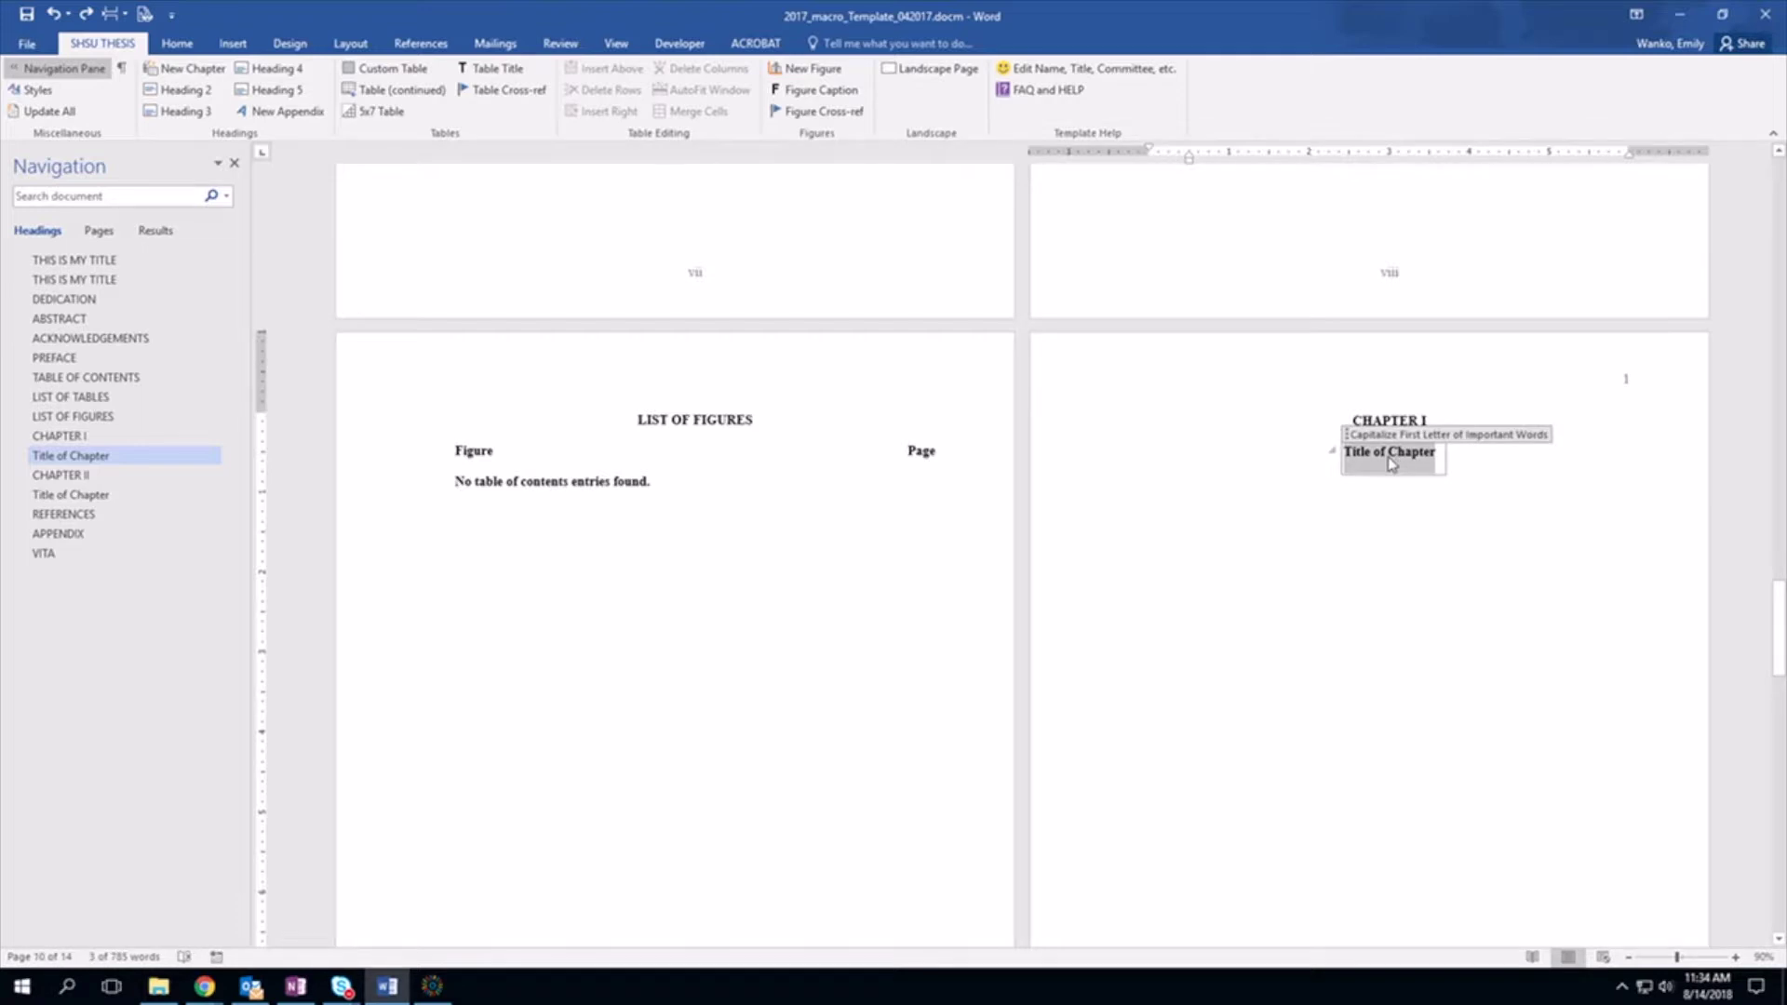
pyautogui.write('The Beginning')
# Insert a level 2 heading below the Chapter I title and name it "My birth and young life"
pyautogui.click(1186, 510)
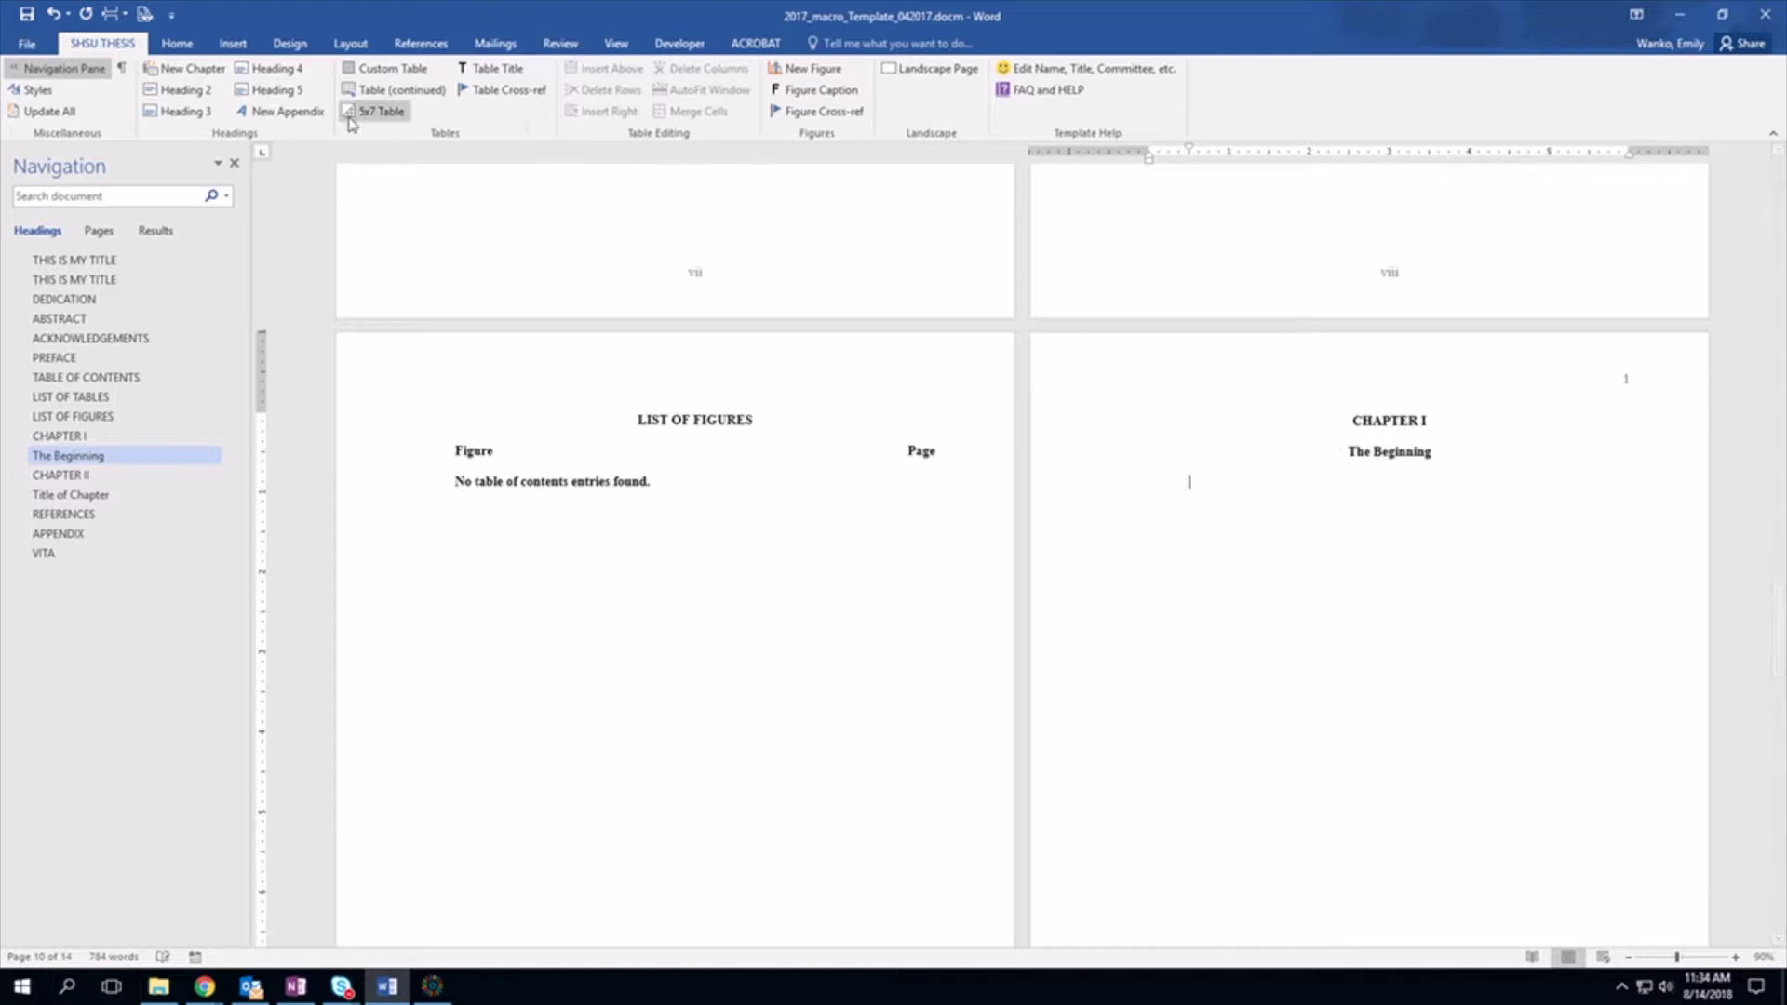
pyautogui.click(200, 96)
pyautogui.click(1194, 488)
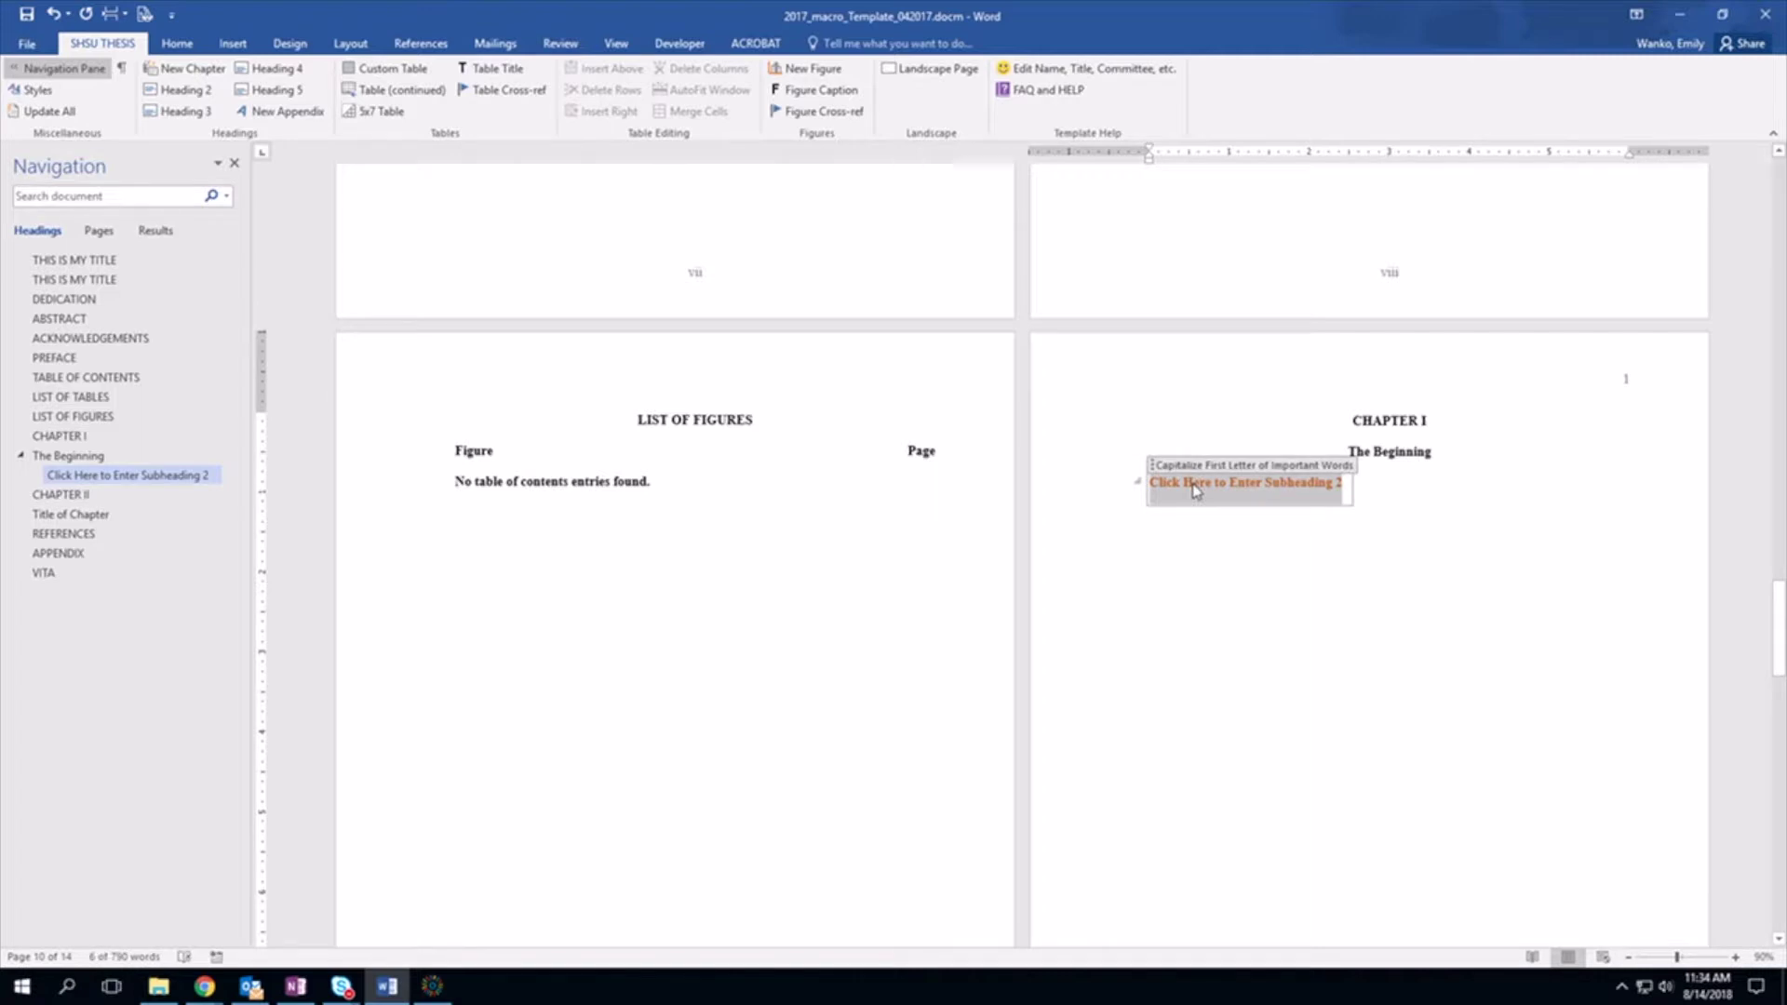
pyautogui.write('My birth an')
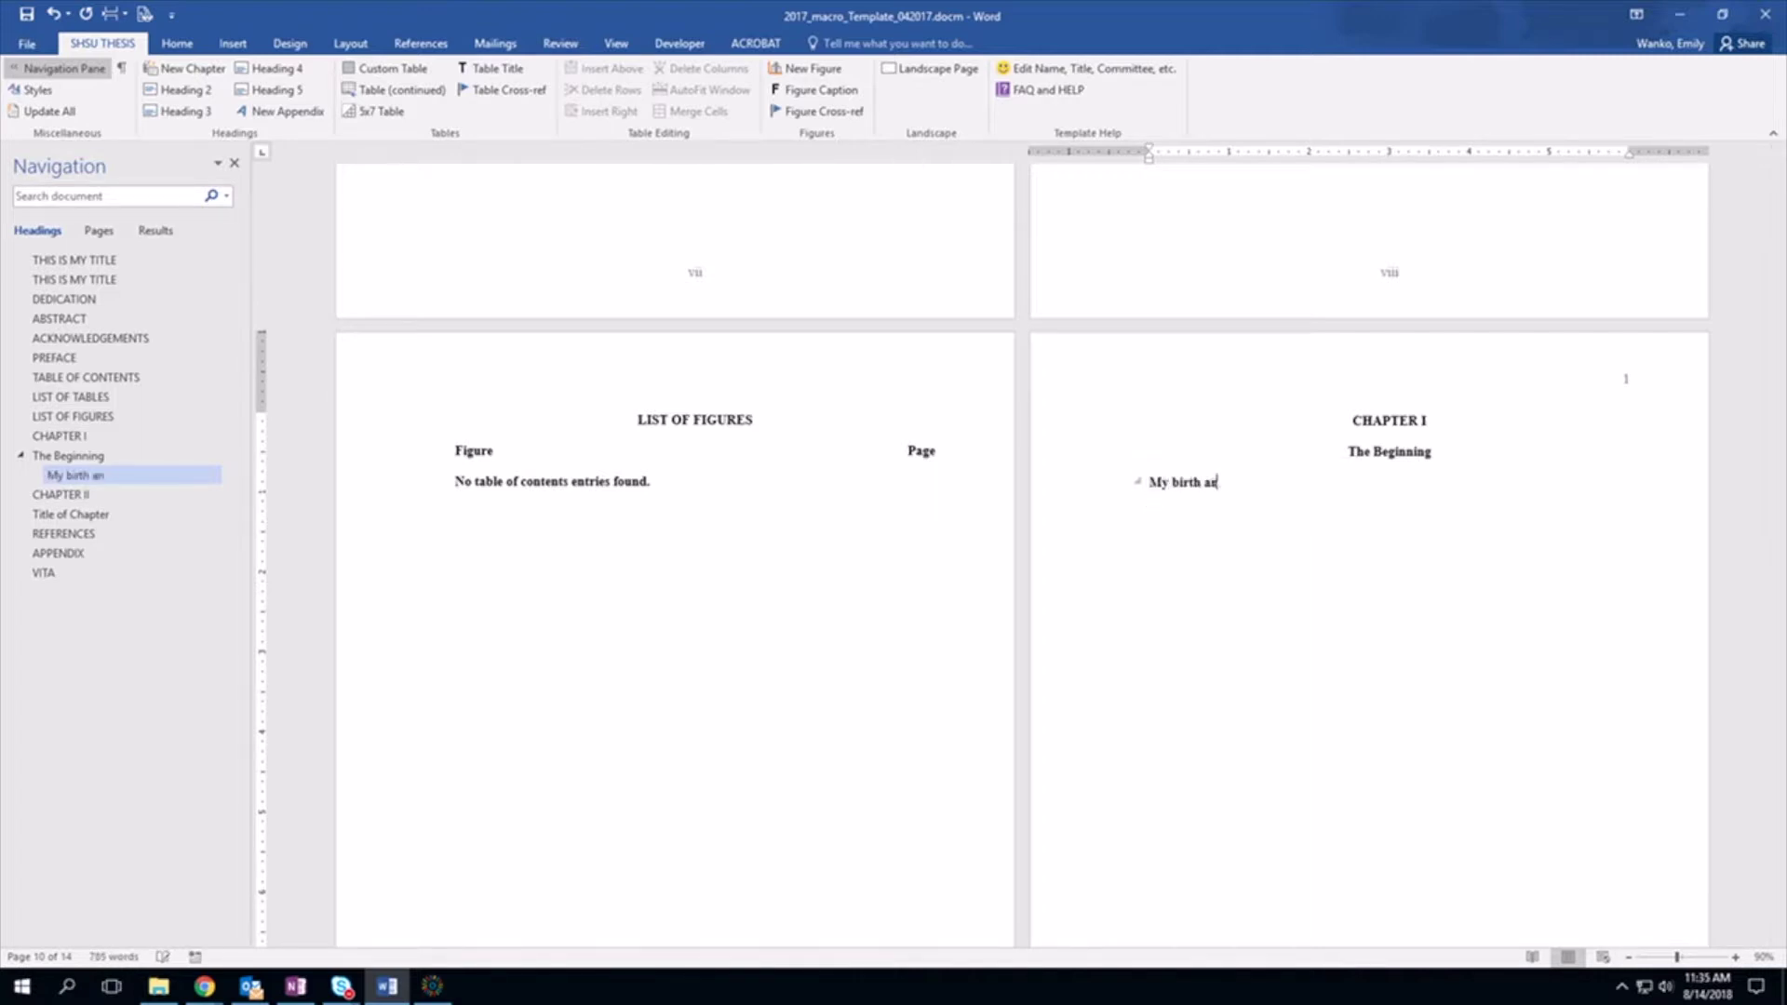
pyautogui.write('d young life')
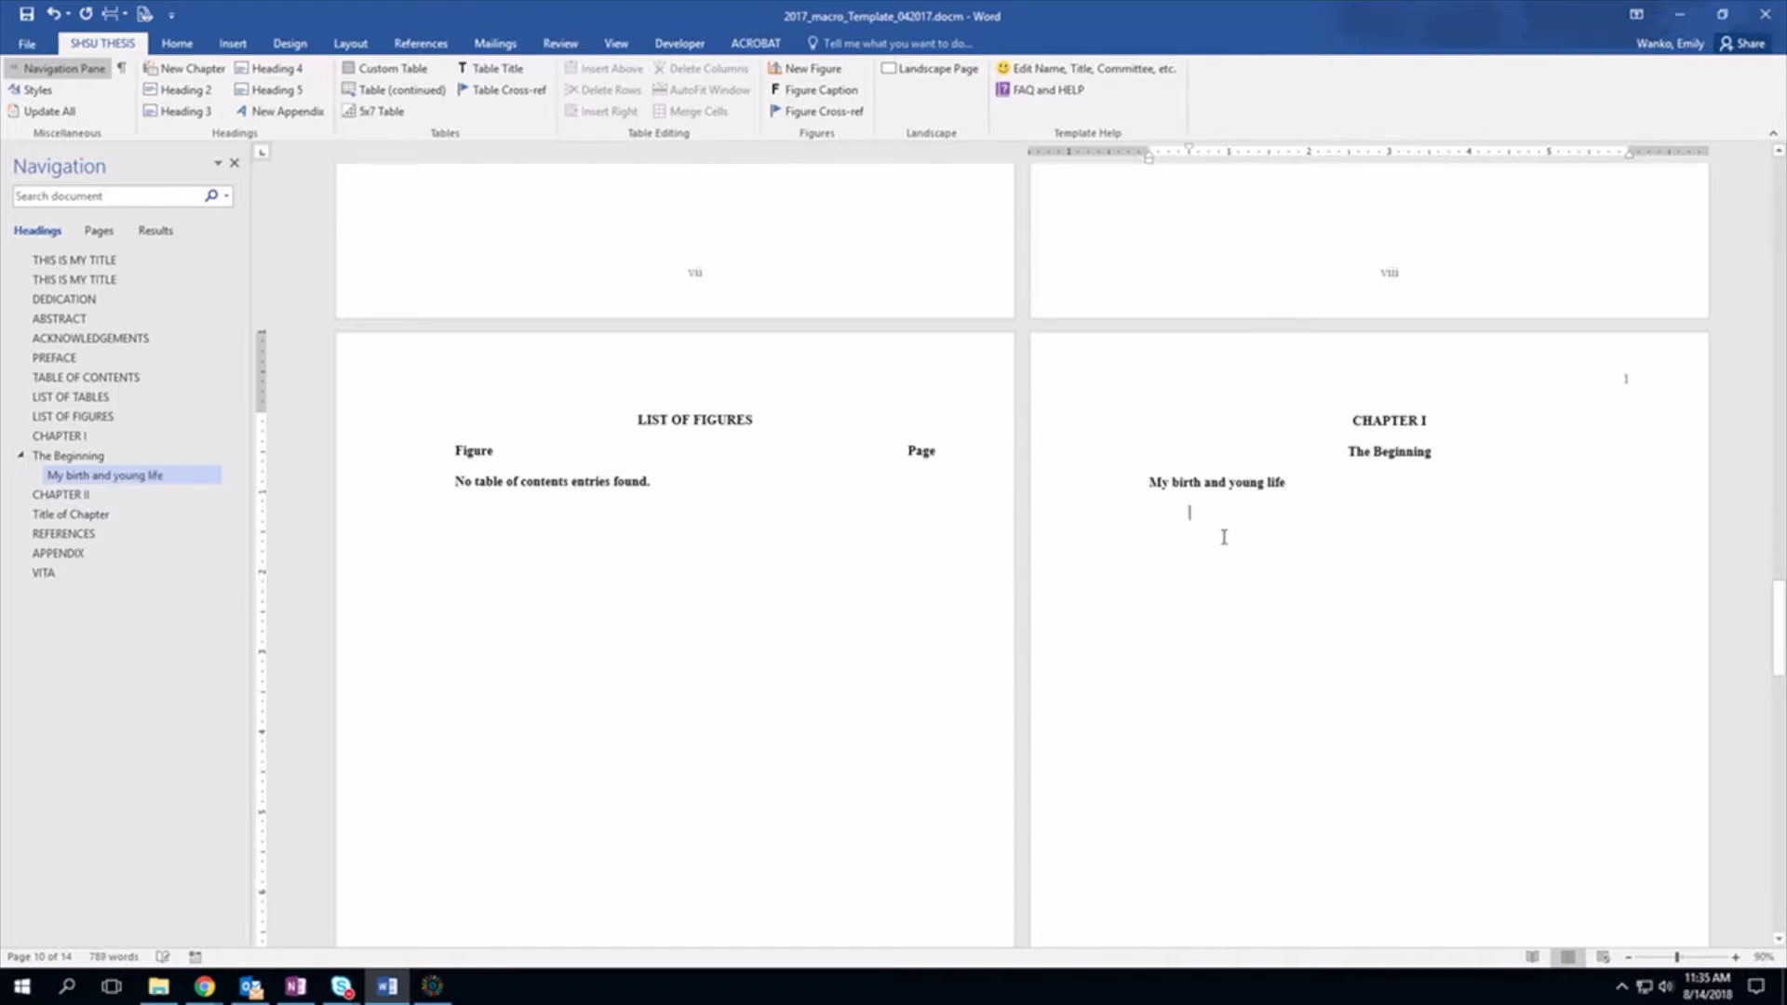
# Write the paragraph under "My birth and young life": "Born in LA, went to Texas. Grew up. Went to college. Blah blah blah blah blahb"
pyautogui.write('Born in LA, went to ')
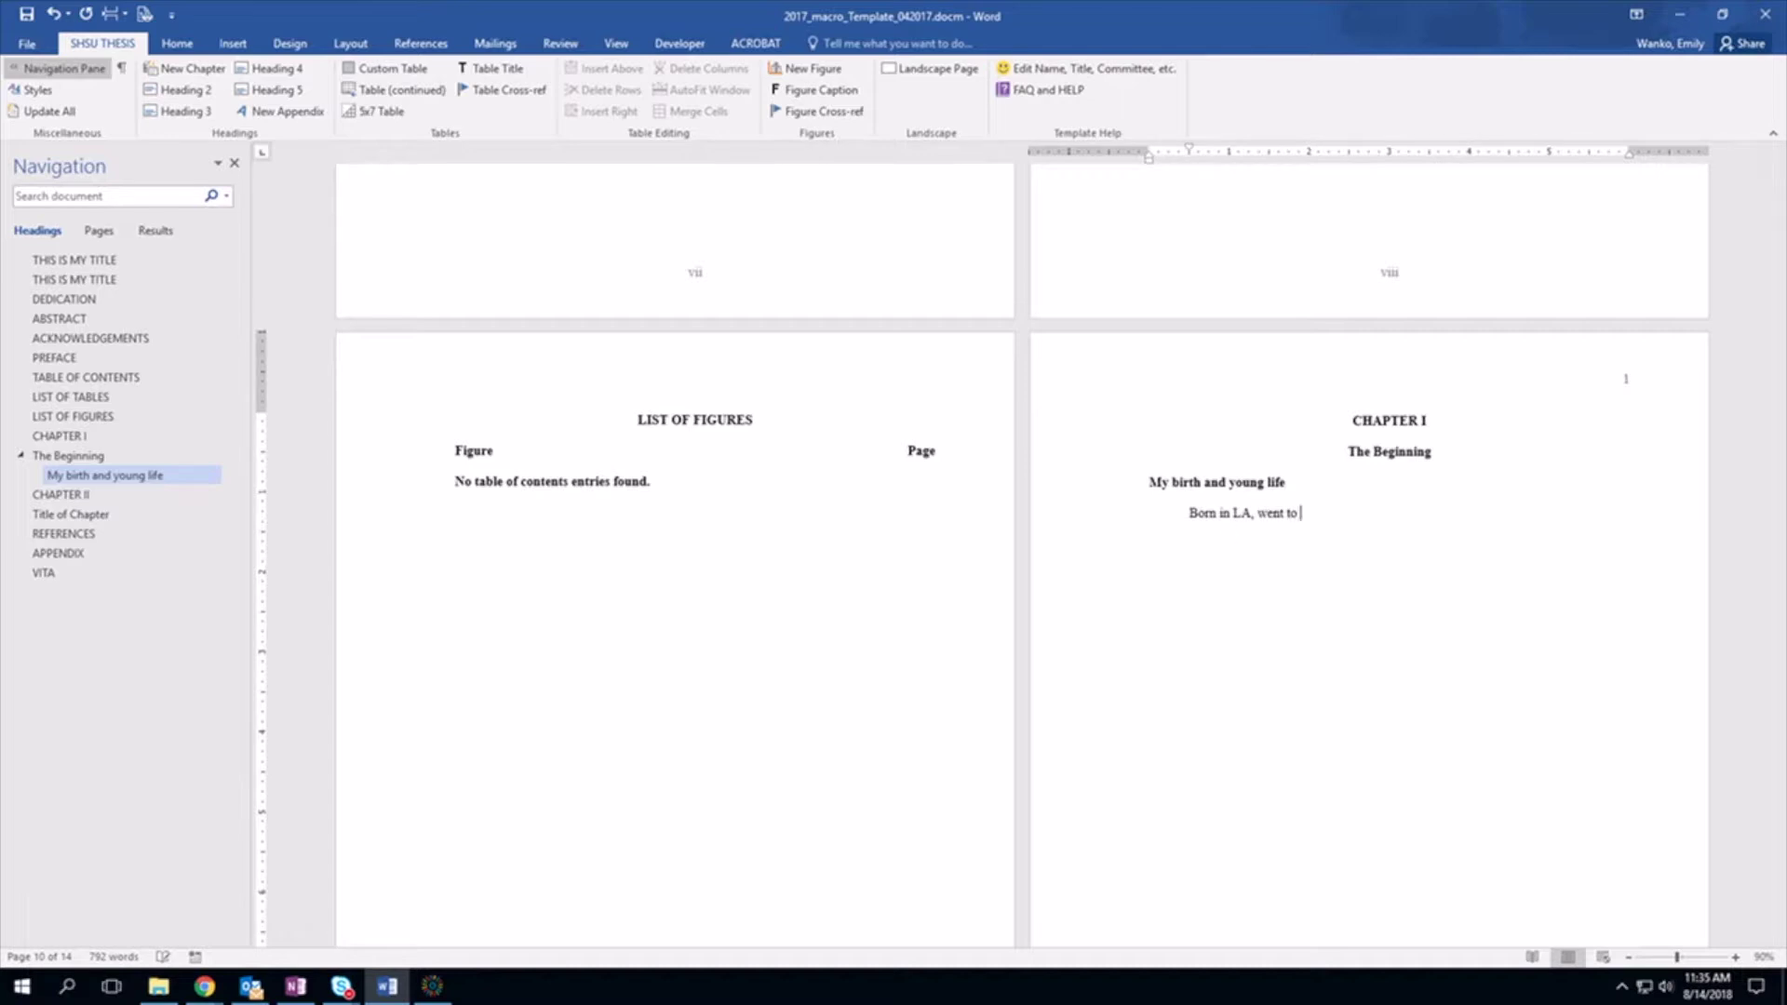
pyautogui.write('Texas. Grew up. We')
pyautogui.write('nt ot col')
pyautogui.write(' college')
pyautogui.write('. blah blah blah blah bl')
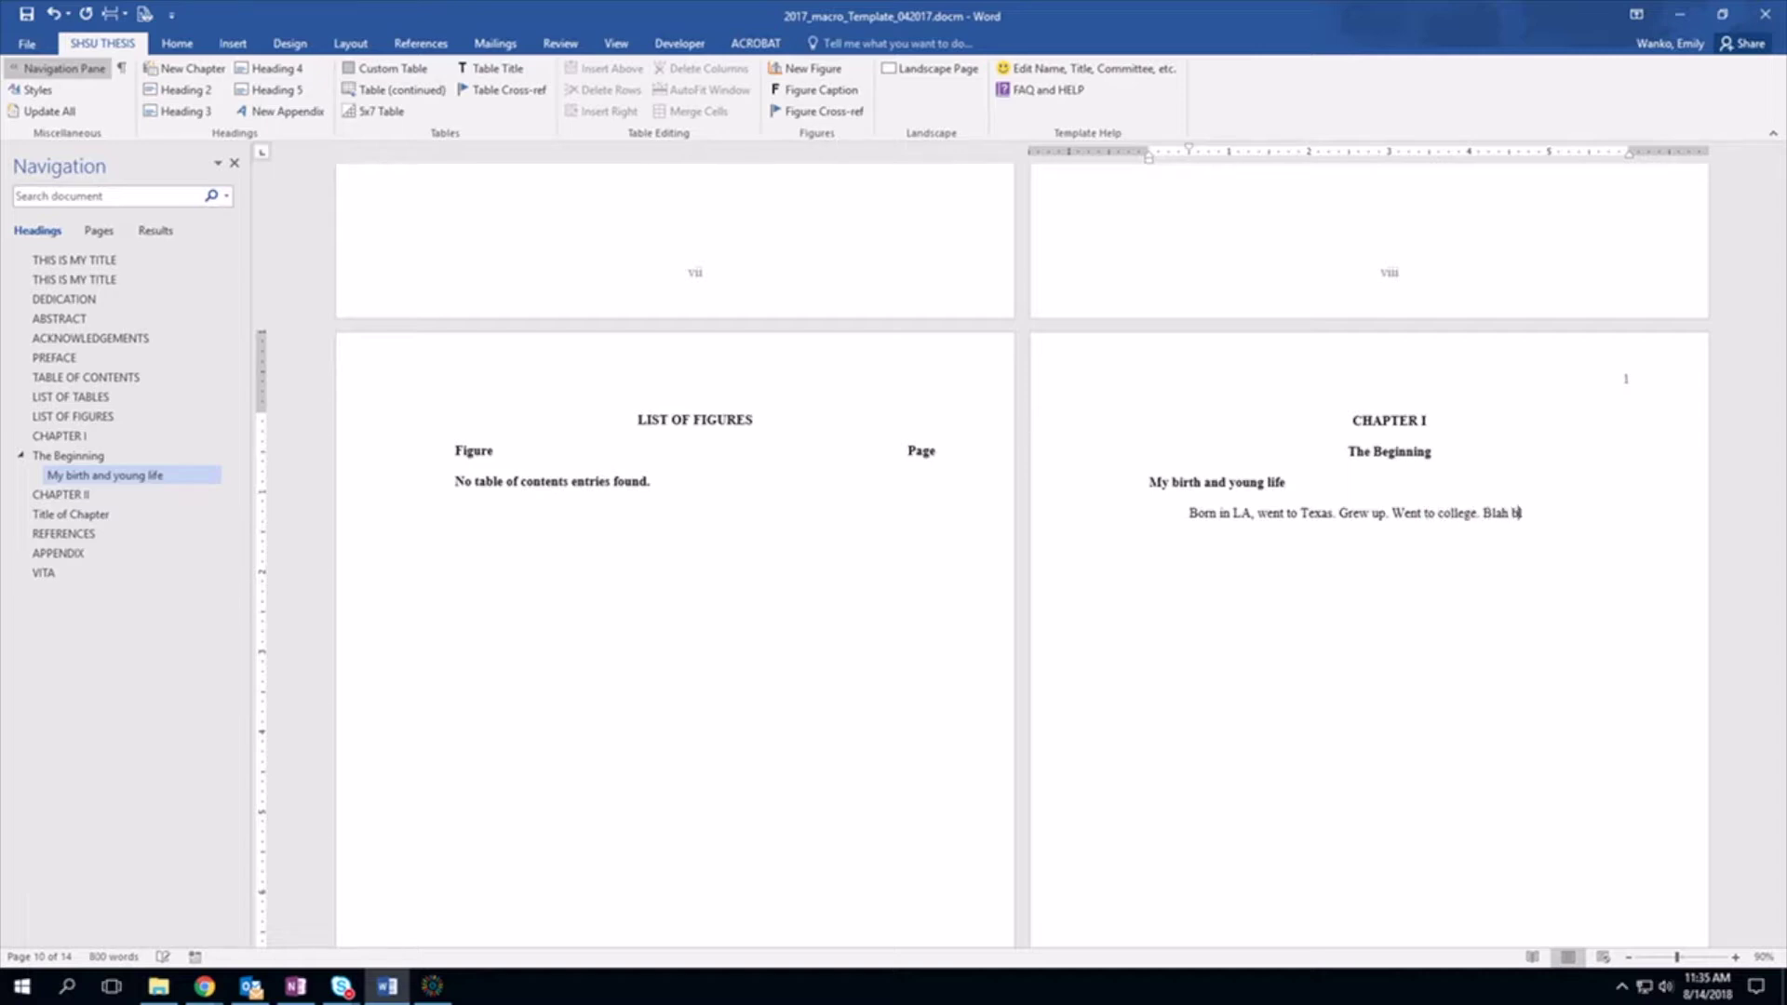
pyautogui.write('ahb')
pyautogui.press('Return')
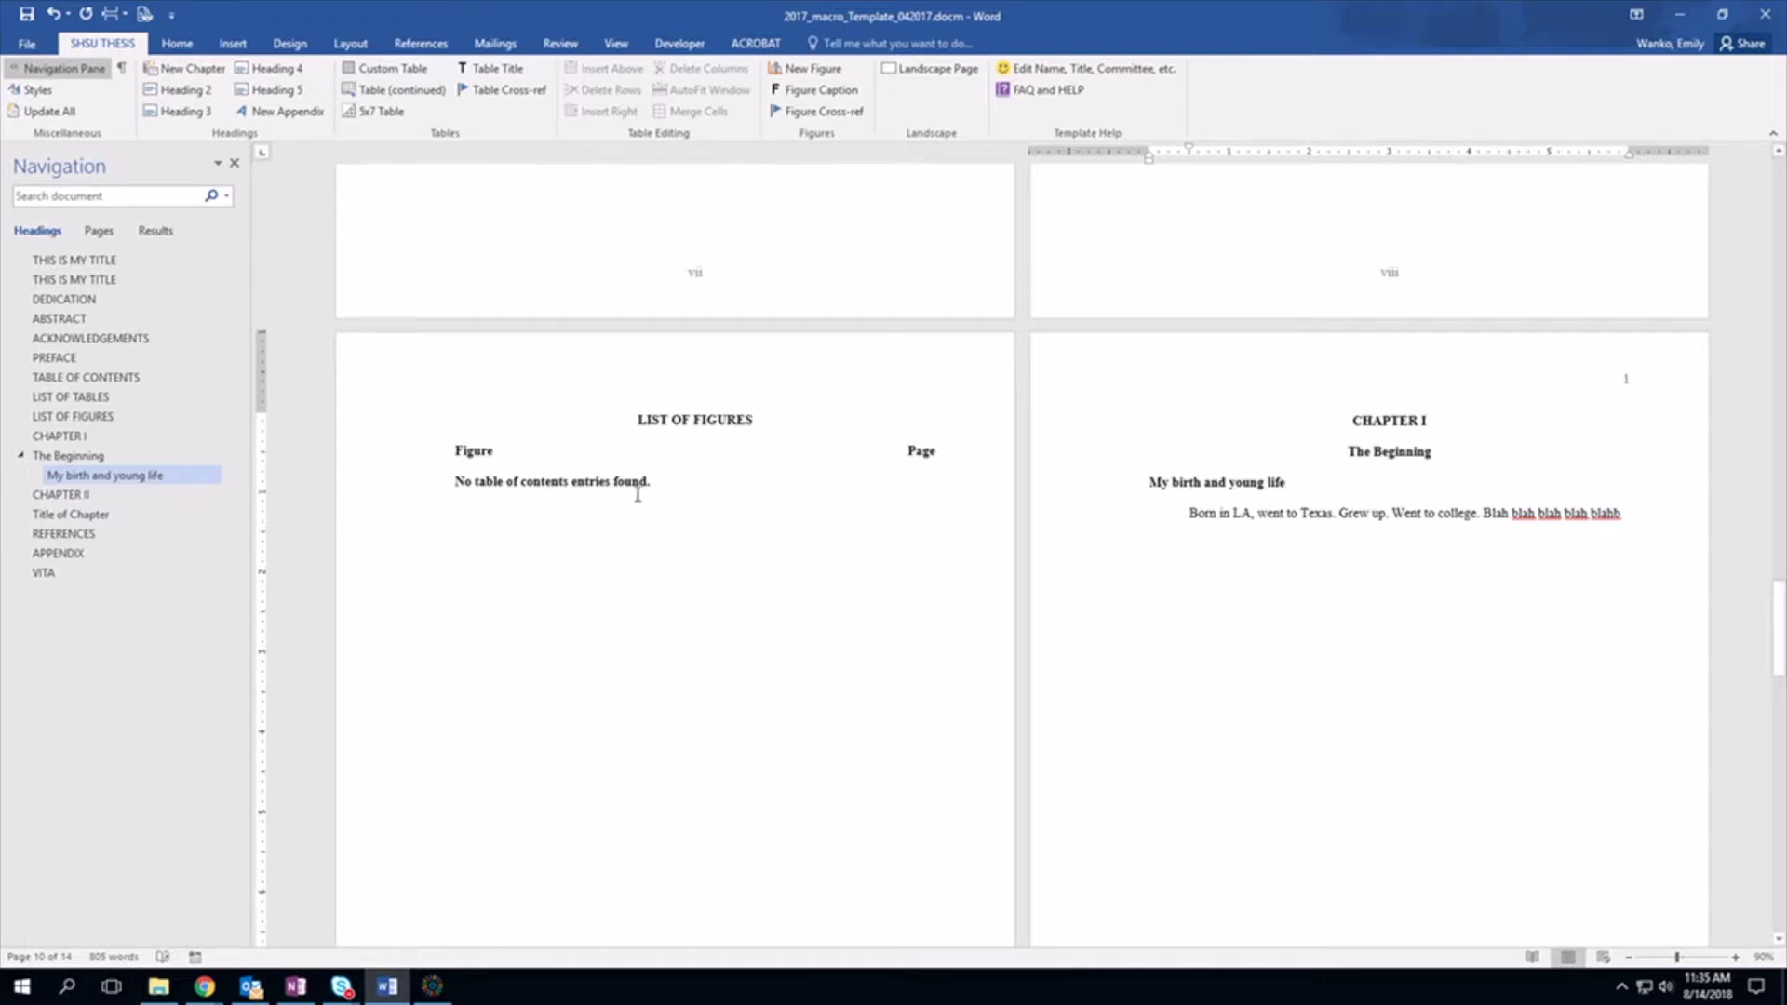
# Insert a level 3 heading below the paragraph, name it "Kindergarten" and give it the paragraph text "information"
pyautogui.click(187, 113)
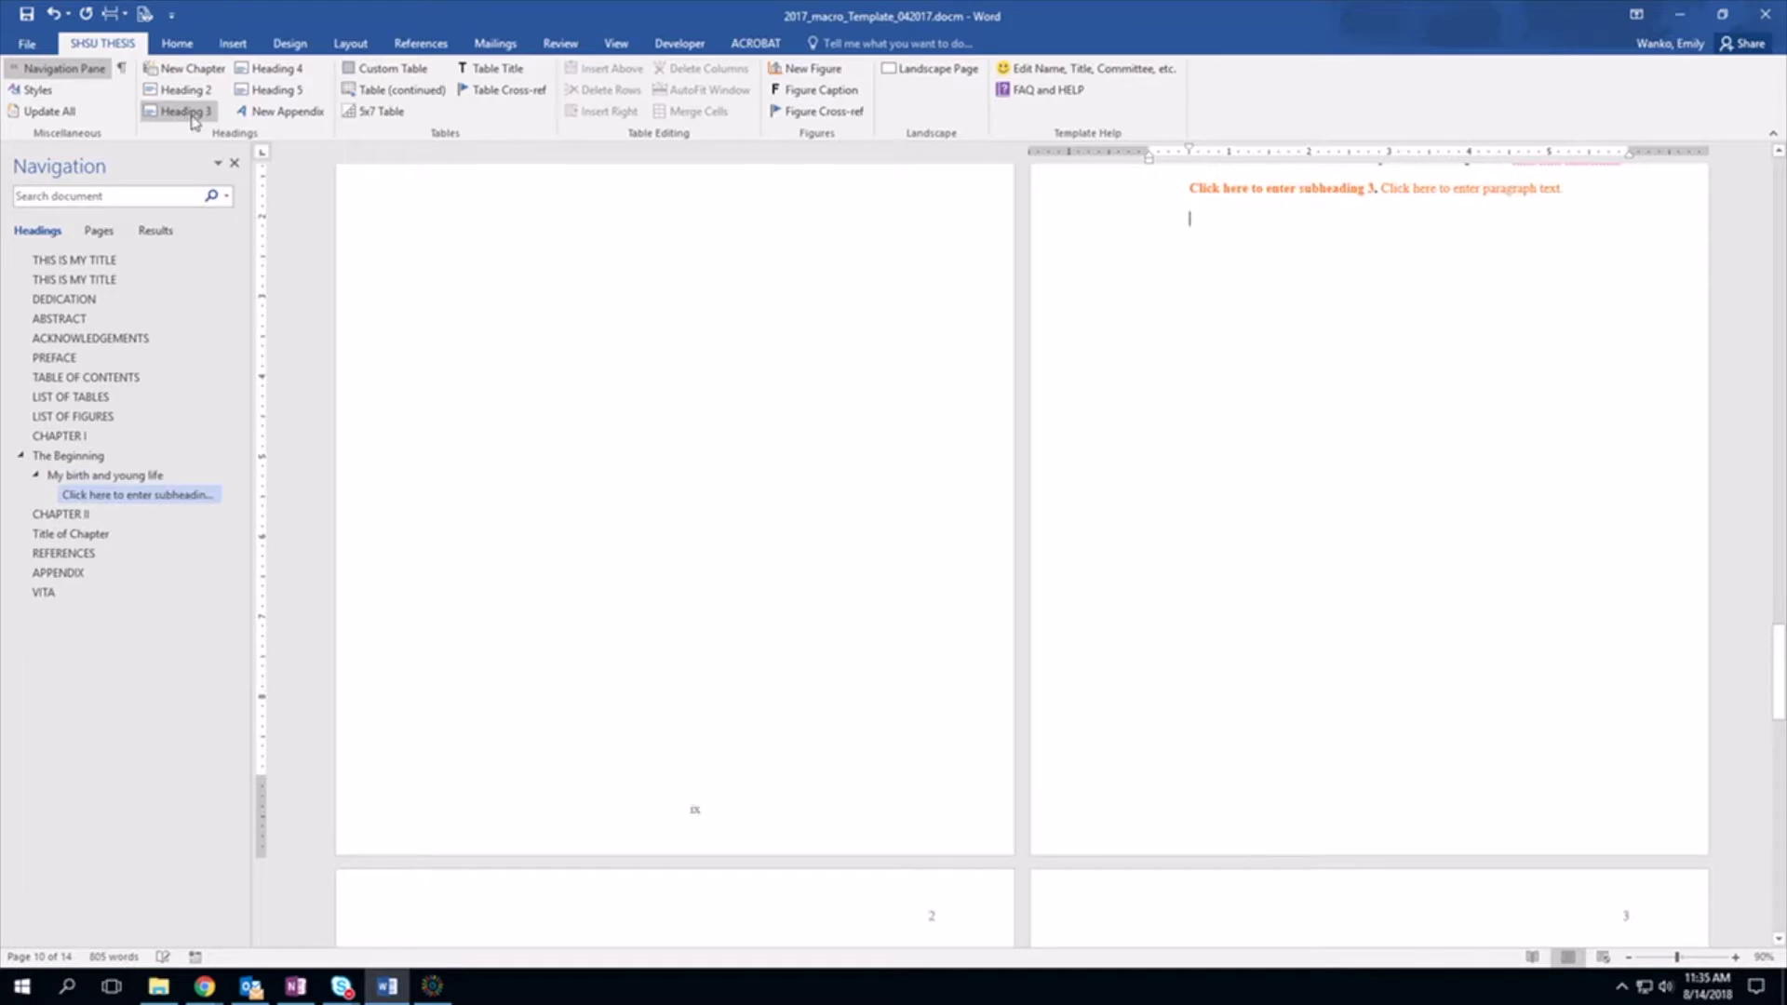
pyautogui.click(1261, 337)
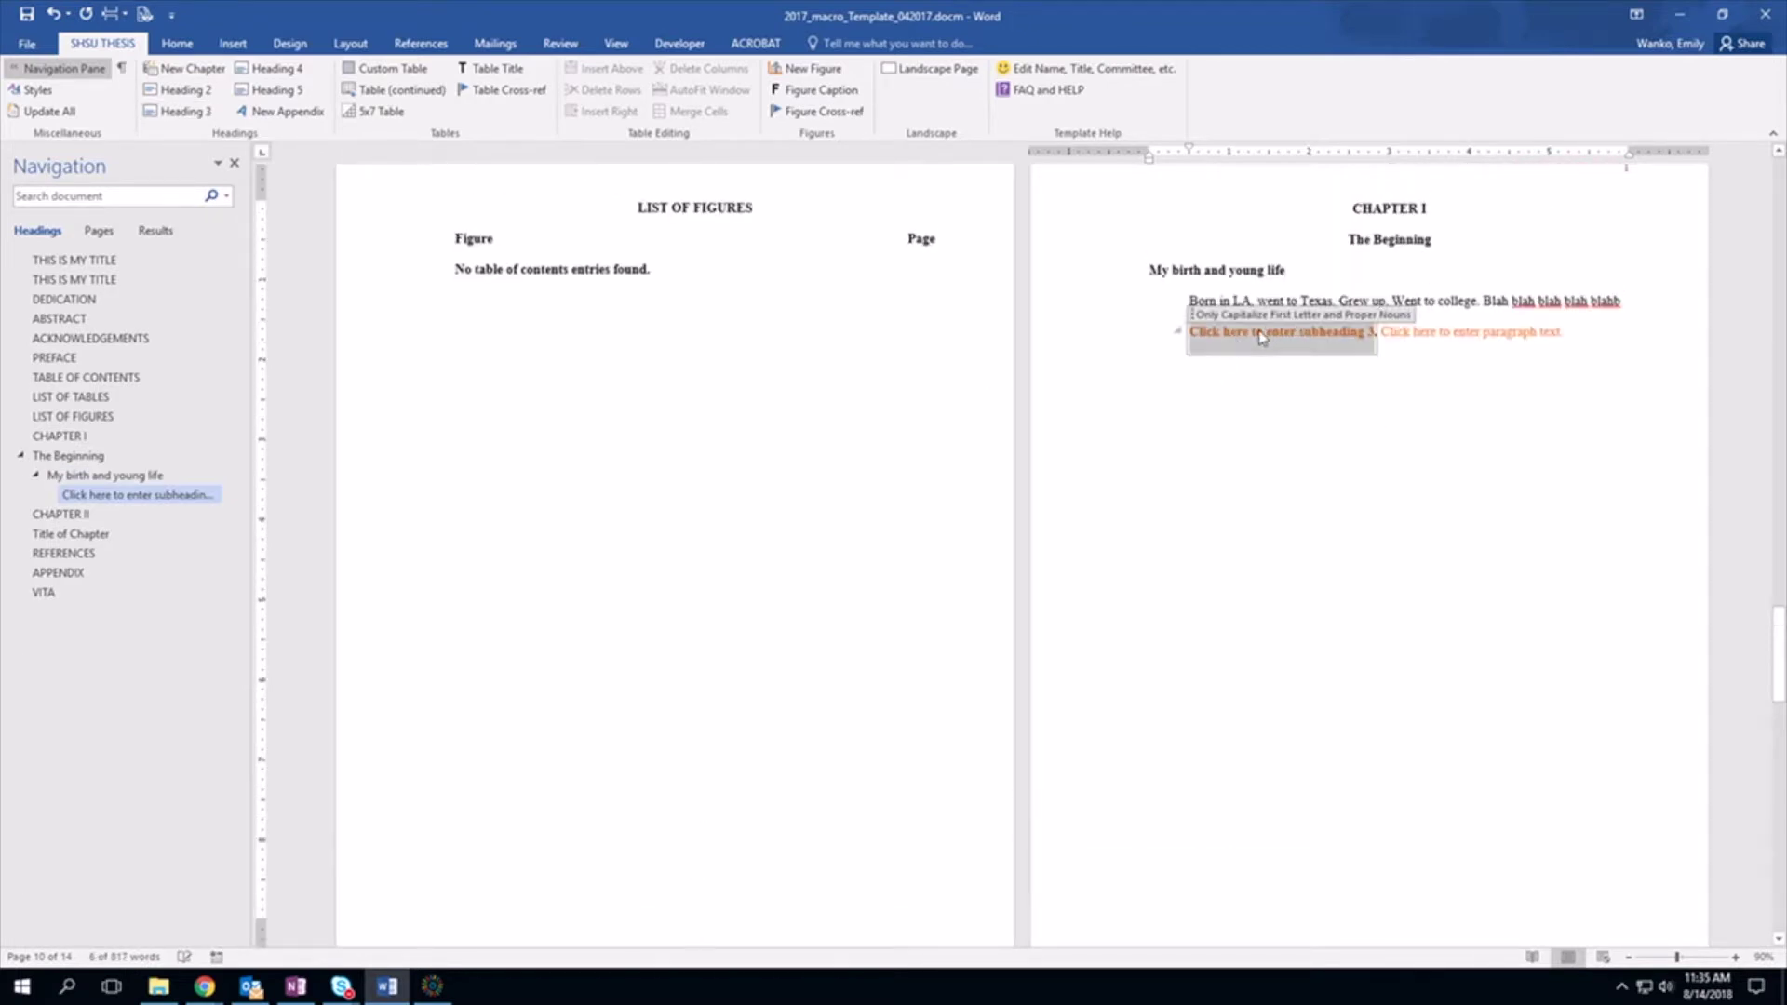
pyautogui.write('Ki')
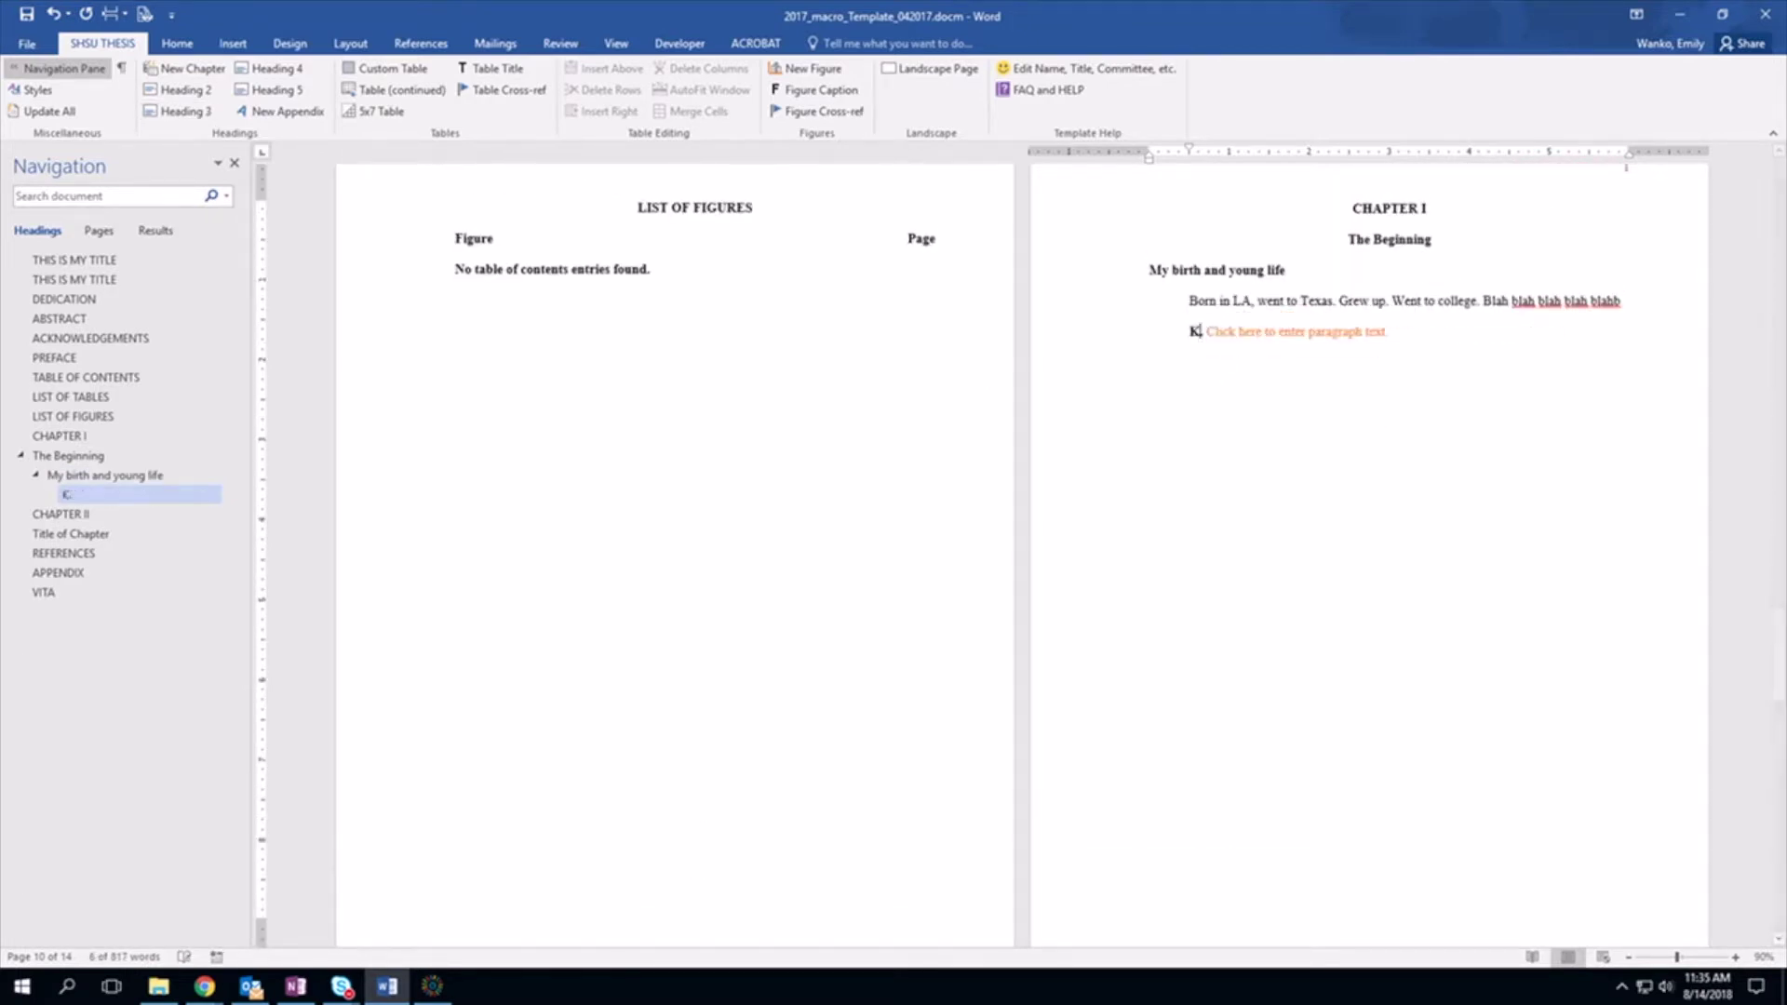
pyautogui.write('ndergarten.')
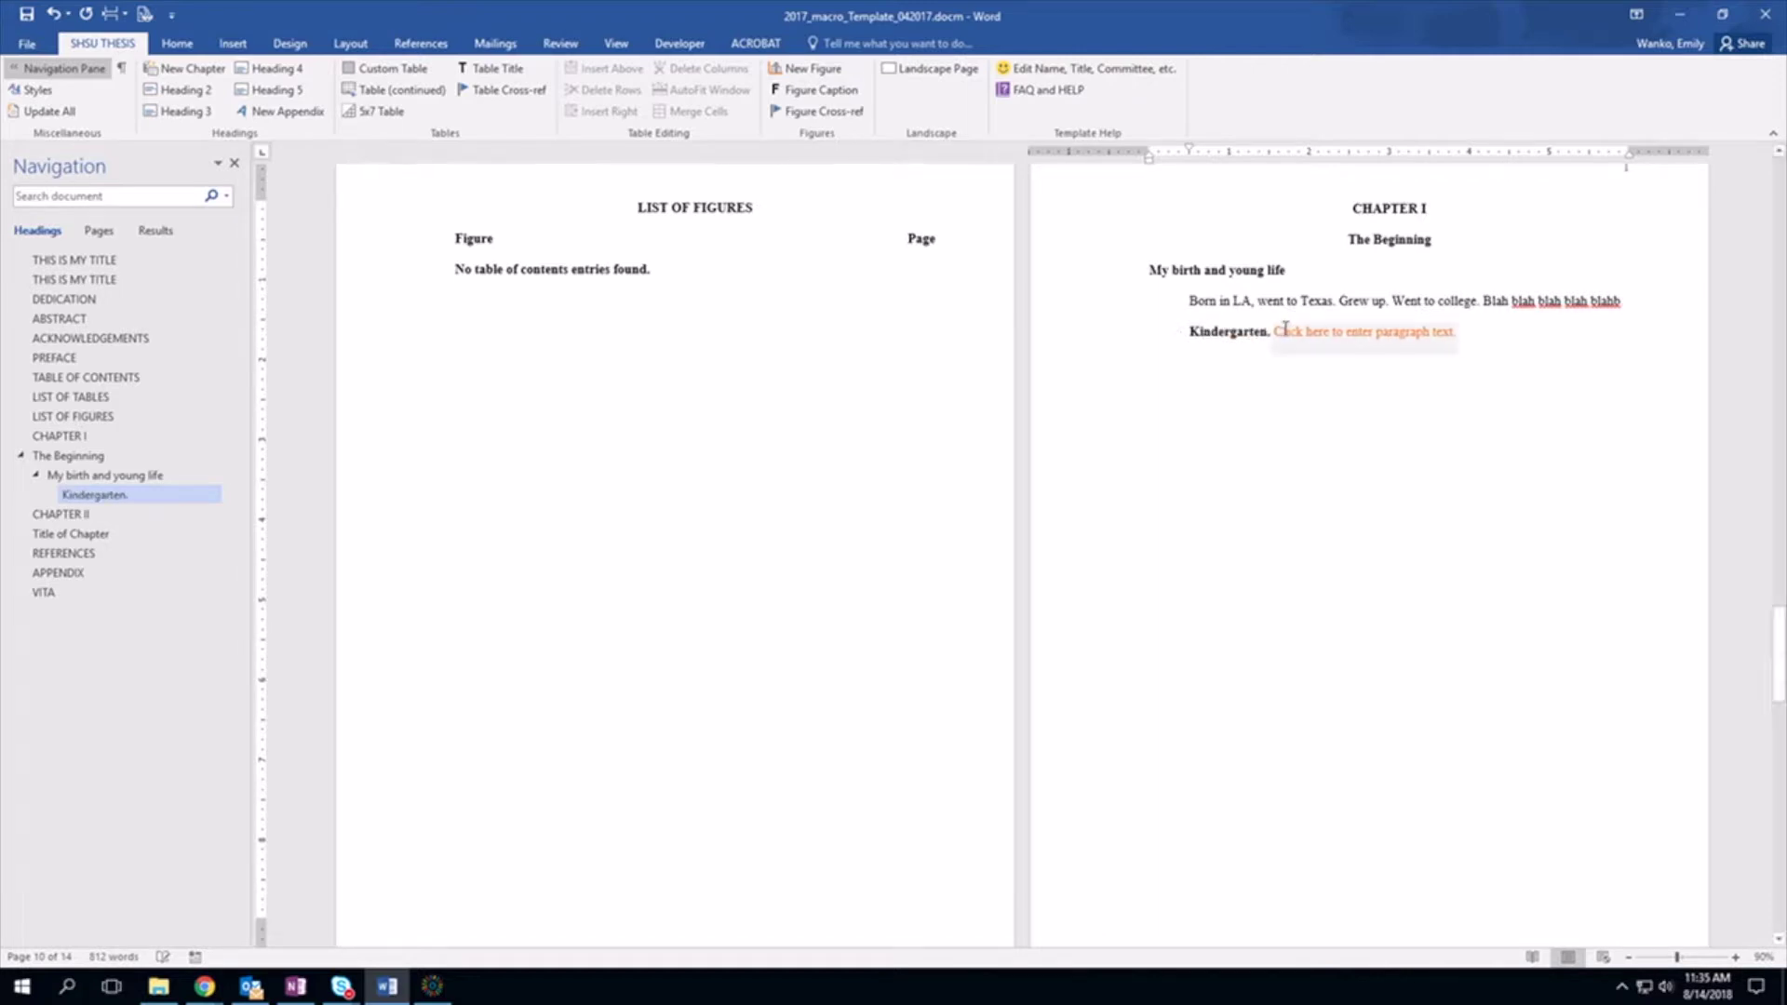
pyautogui.click(1395, 351)
pyautogui.write('inforam')
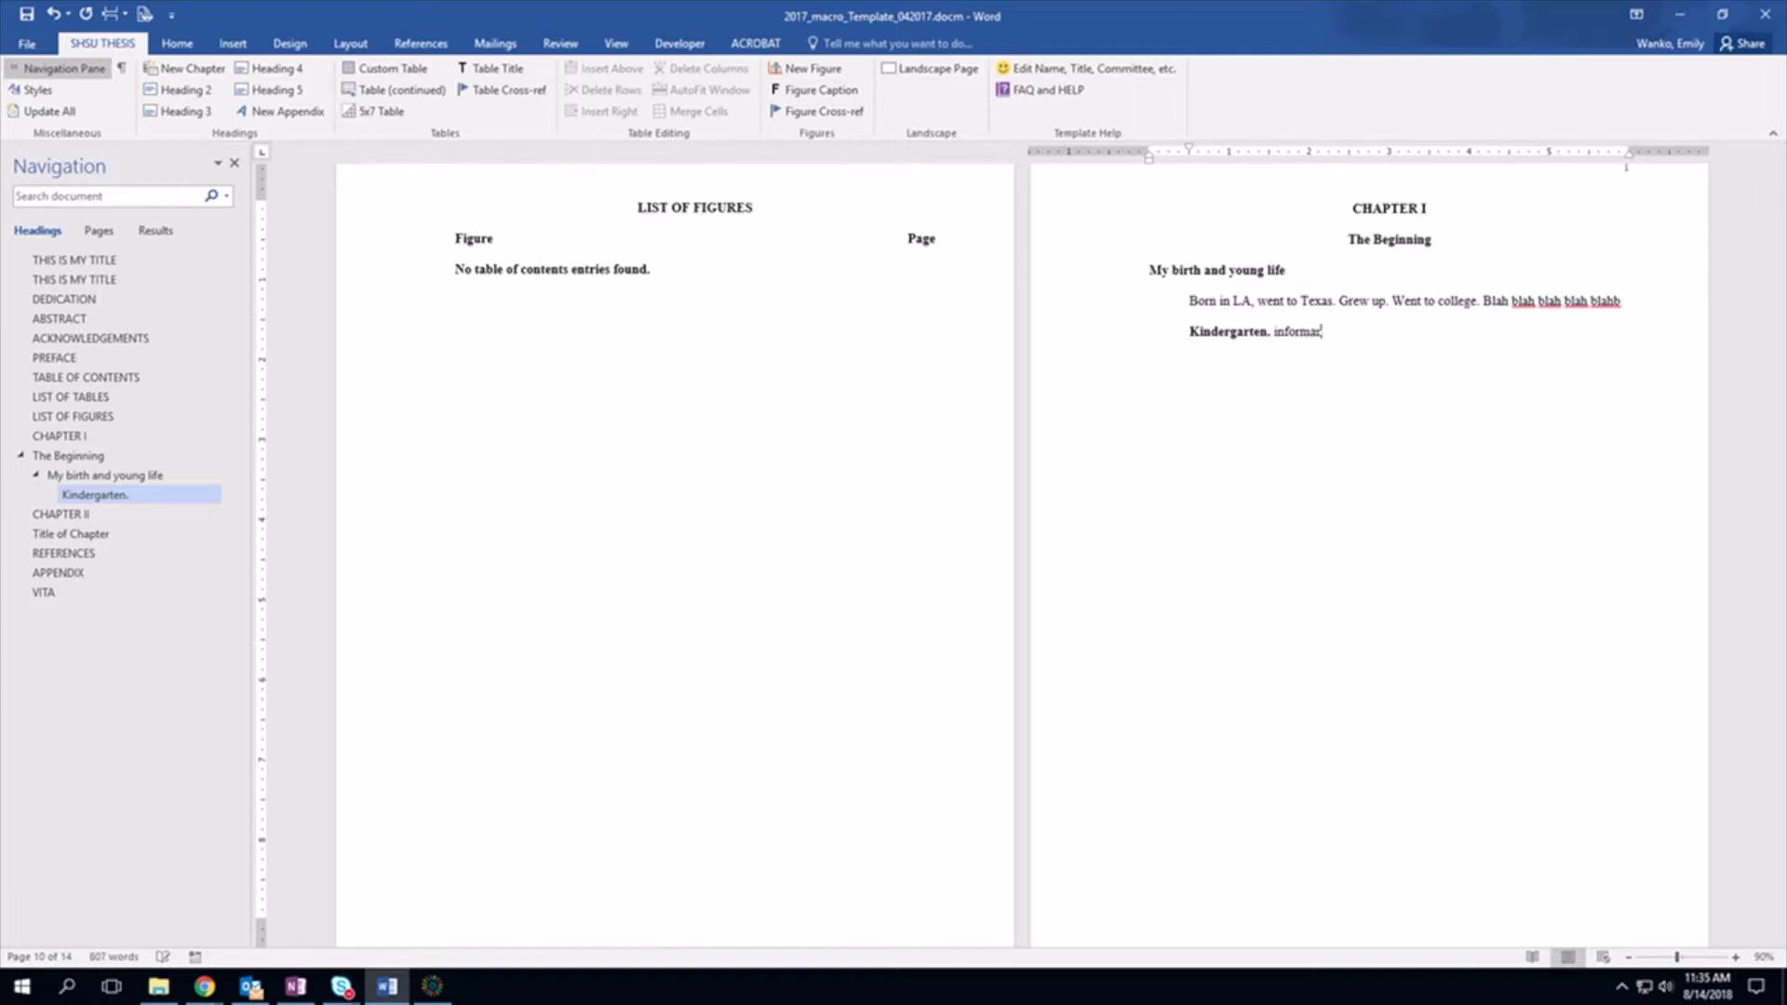
pyautogui.write('ion')
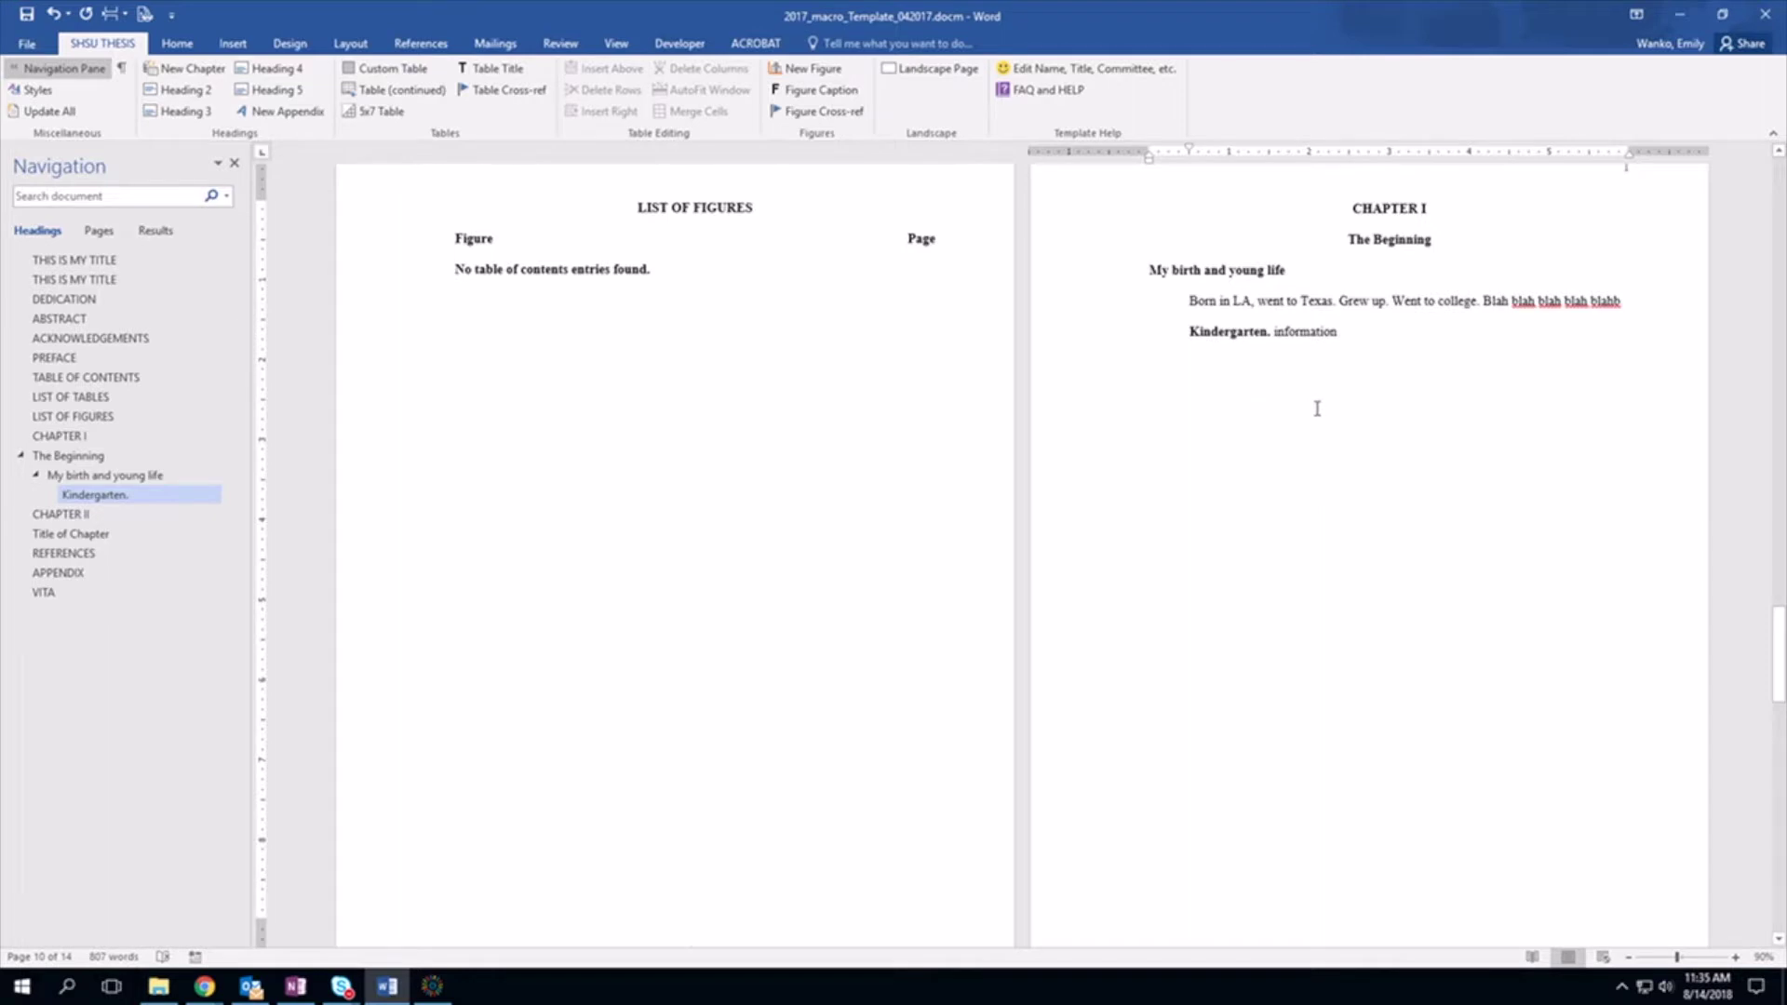
# Replace the Chapter II title placeholder with "The Middle"
pyautogui.scroll(-10, 1316, 409)
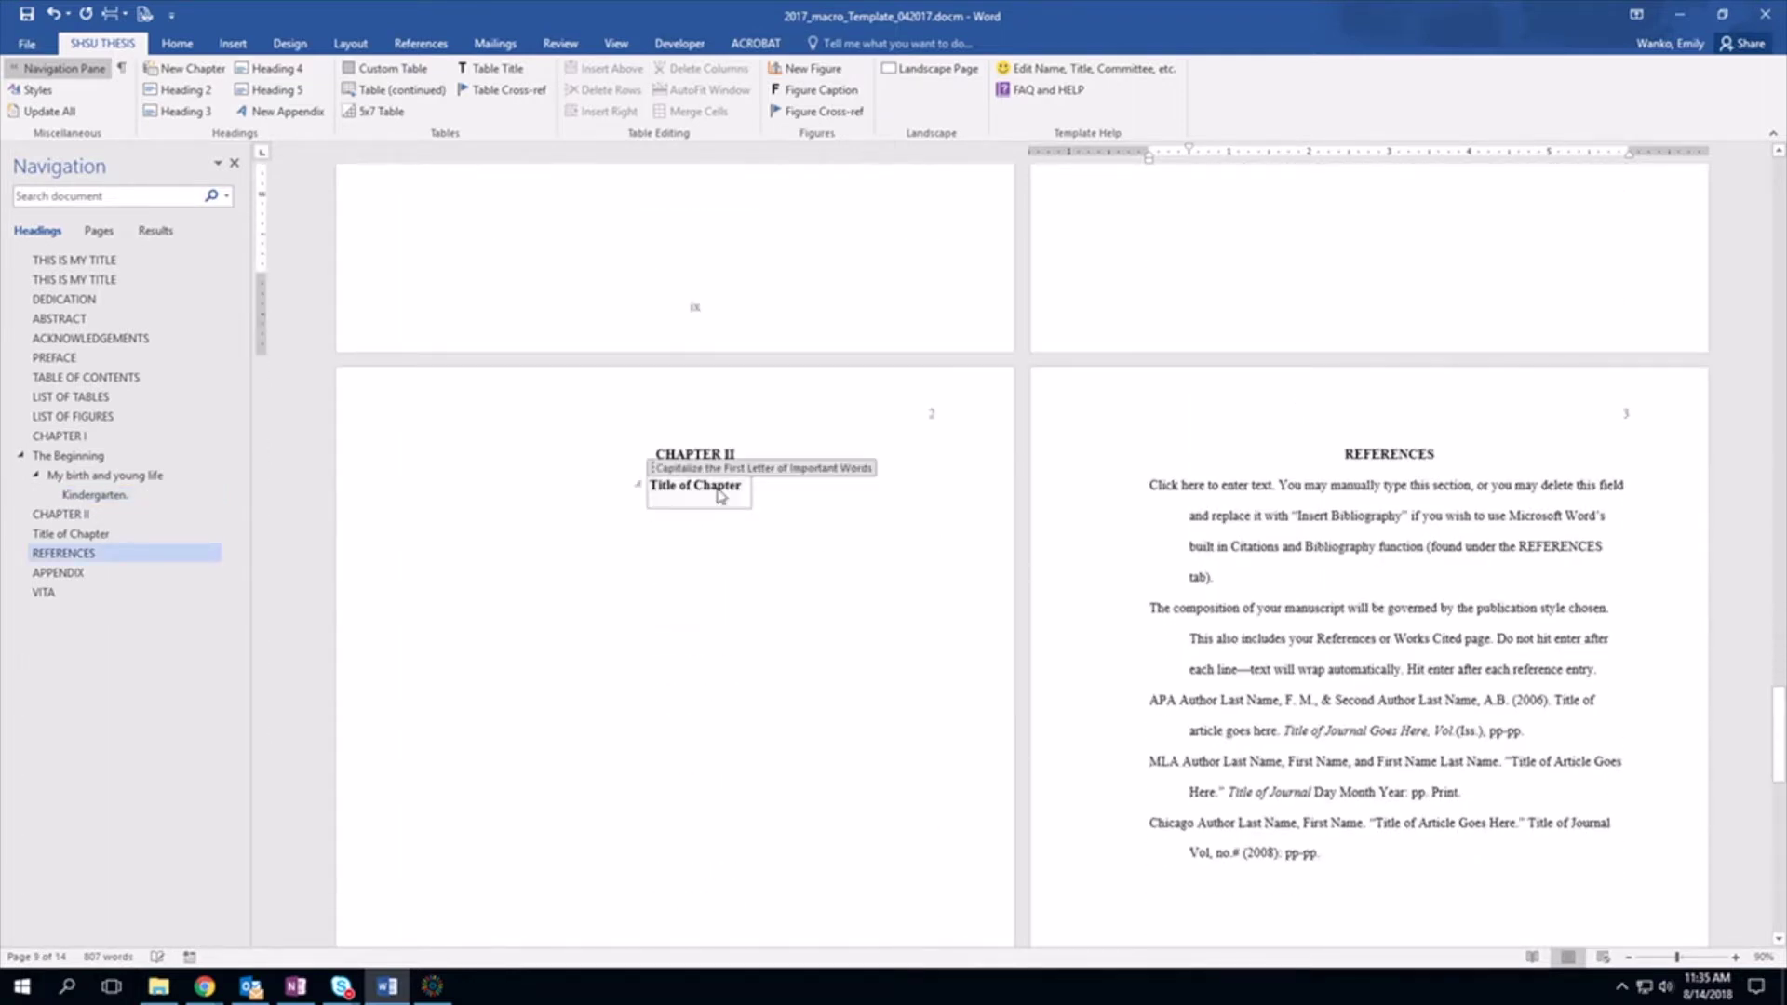
pyautogui.click(720, 496)
pyautogui.write('The Middle')
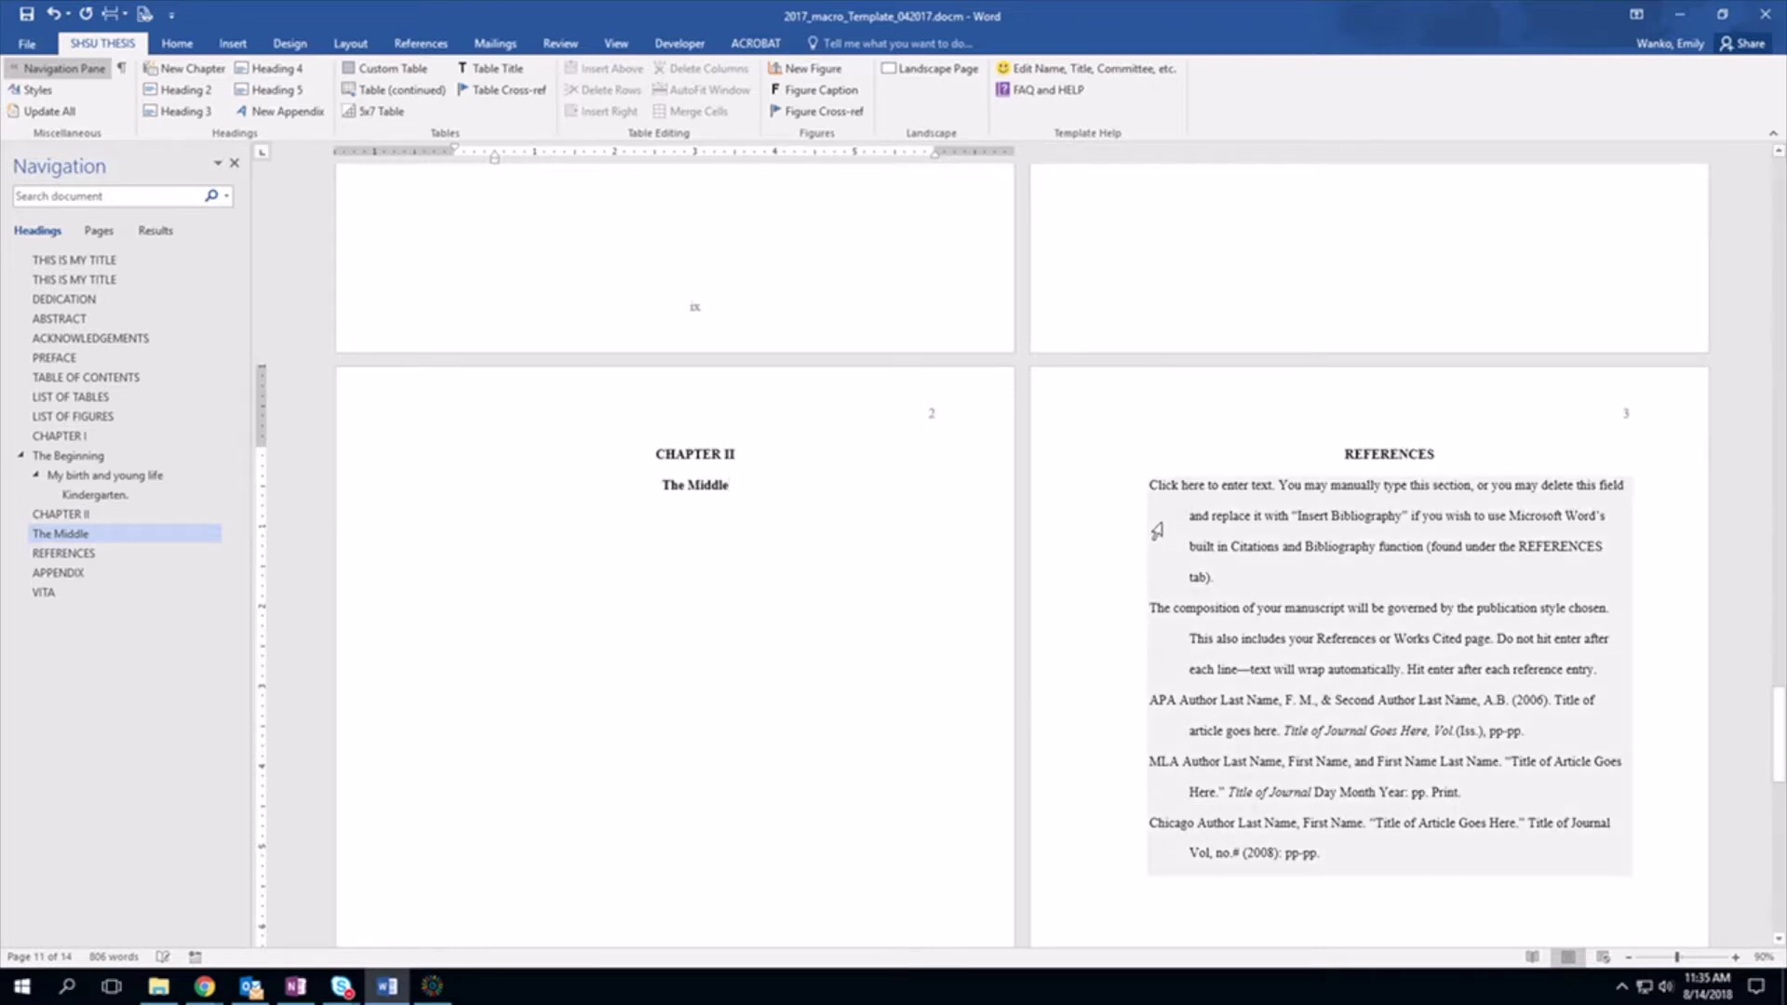
# Try to insert a new chapter directly at the end of the Chapter II title, and undo it
pyautogui.scroll(-3, 724, 628)
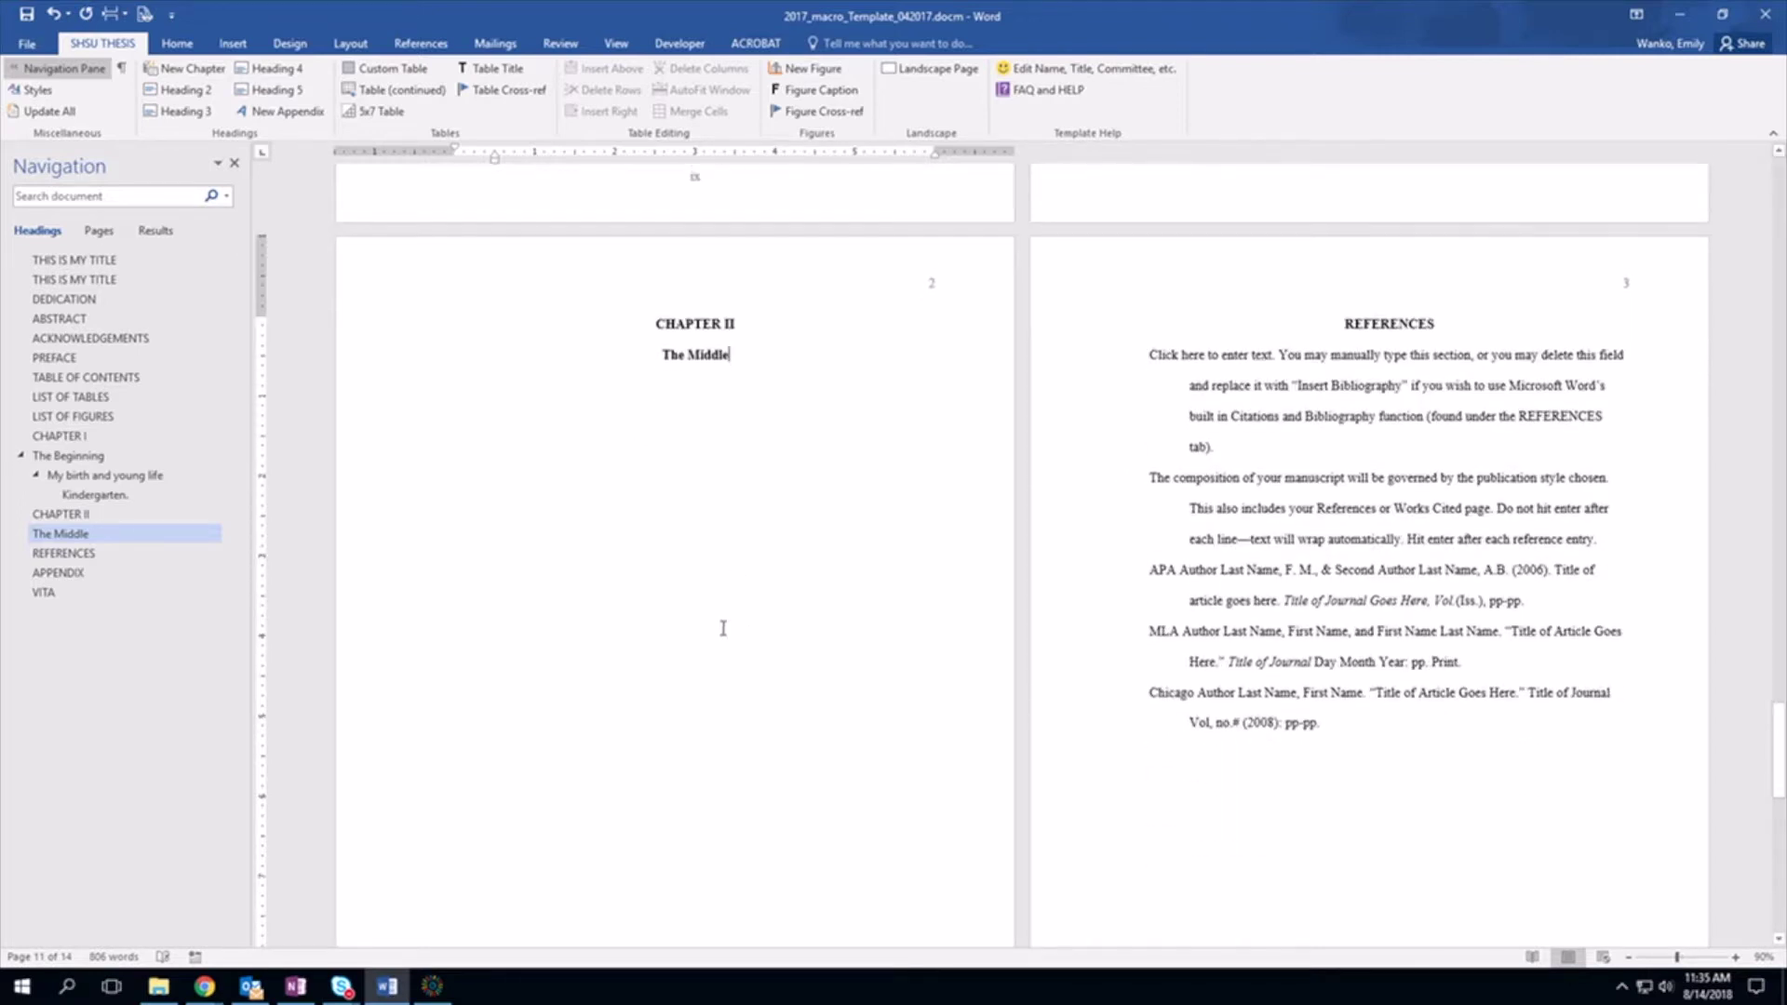
pyautogui.scroll(-8, 723, 628)
pyautogui.scroll(7, 722, 630)
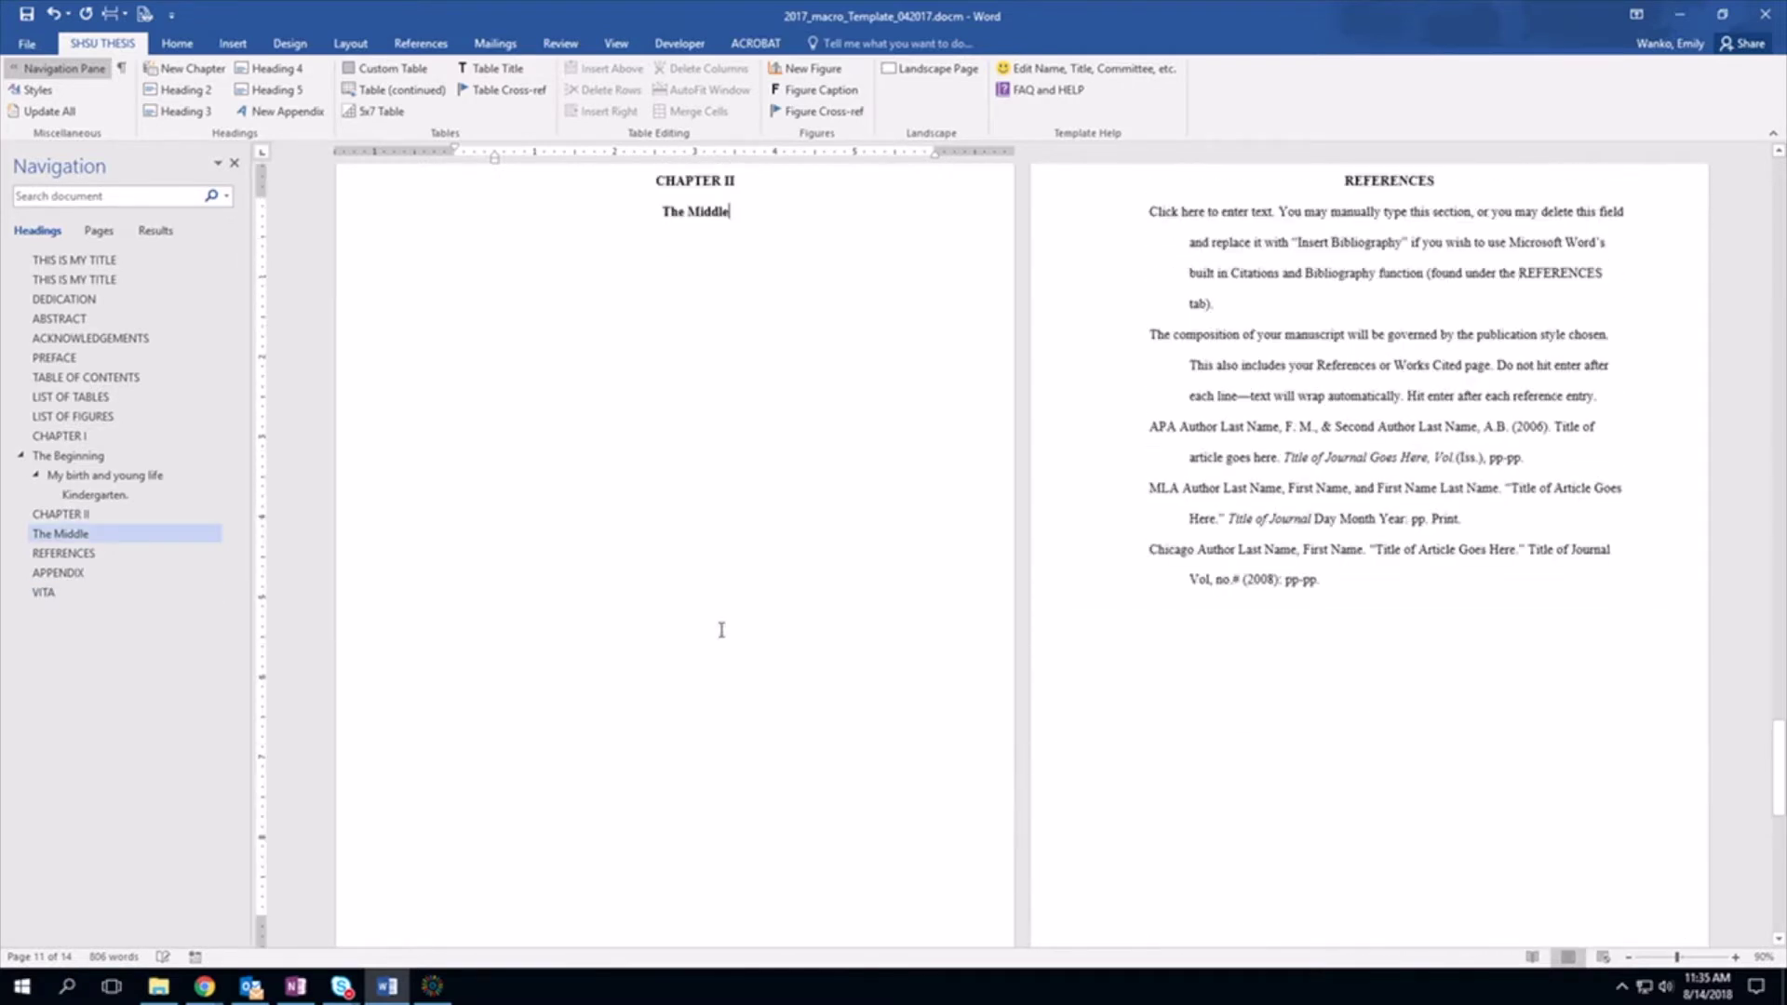
pyautogui.scroll(5, 721, 630)
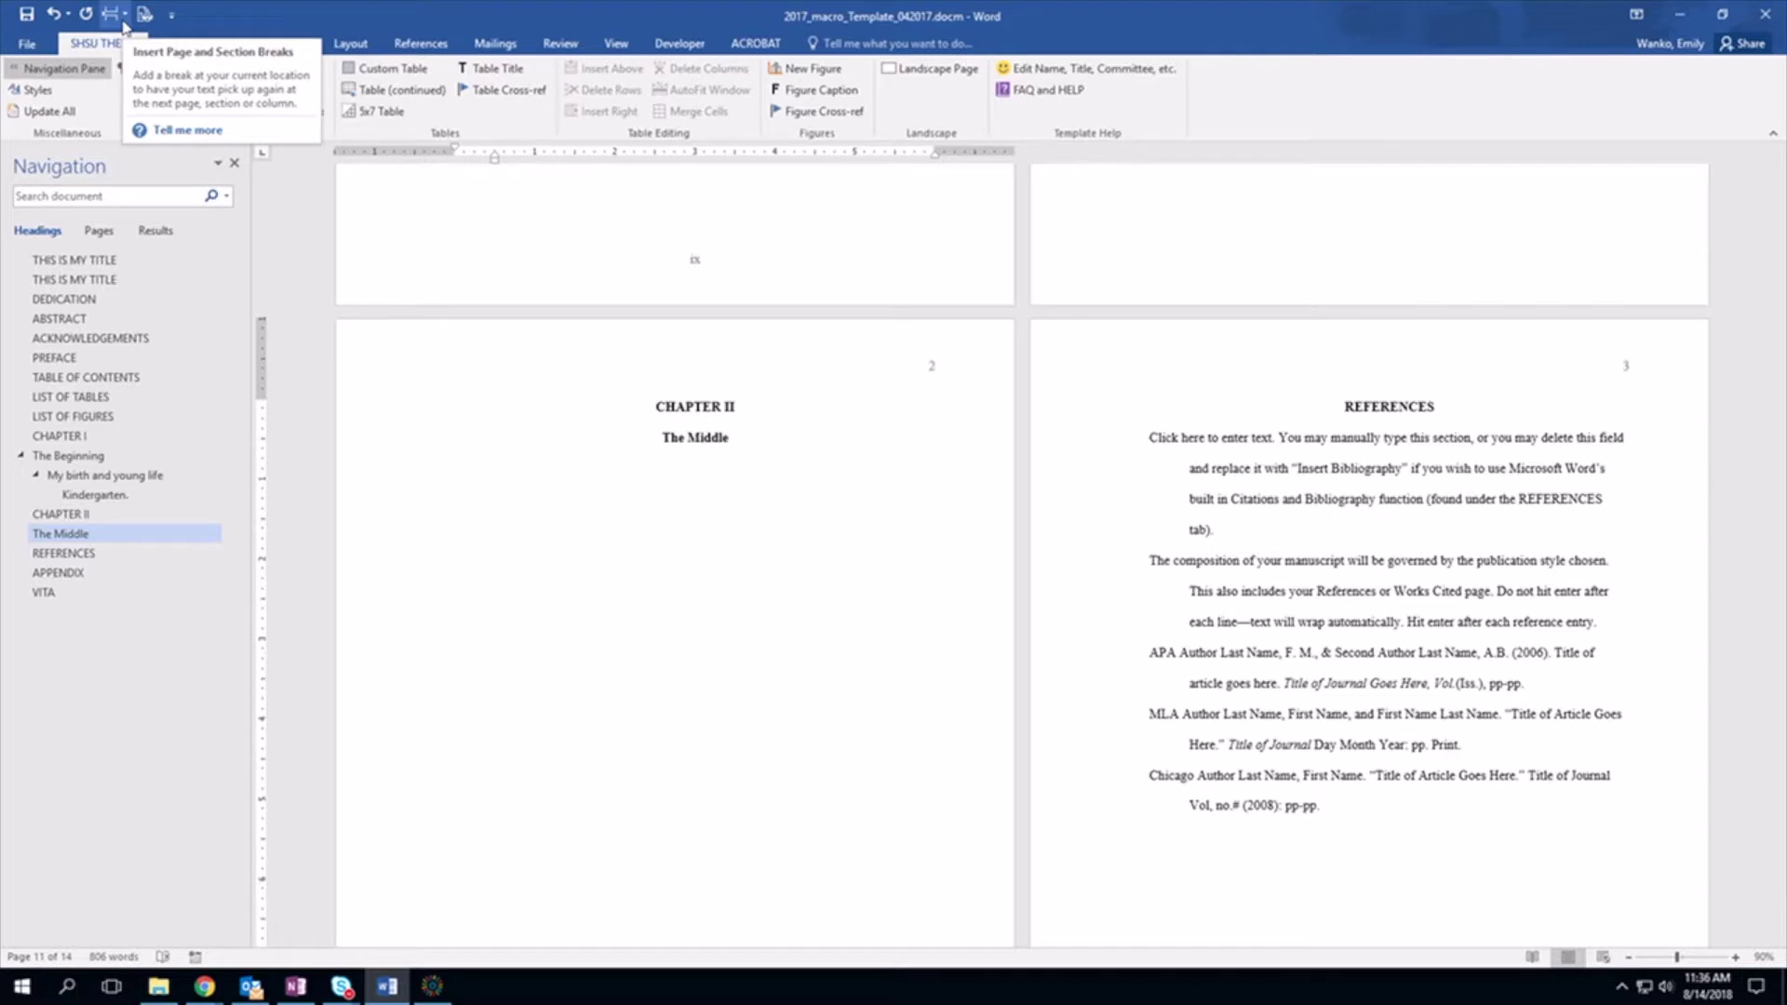
pyautogui.click(124, 15)
pyautogui.click(124, 23)
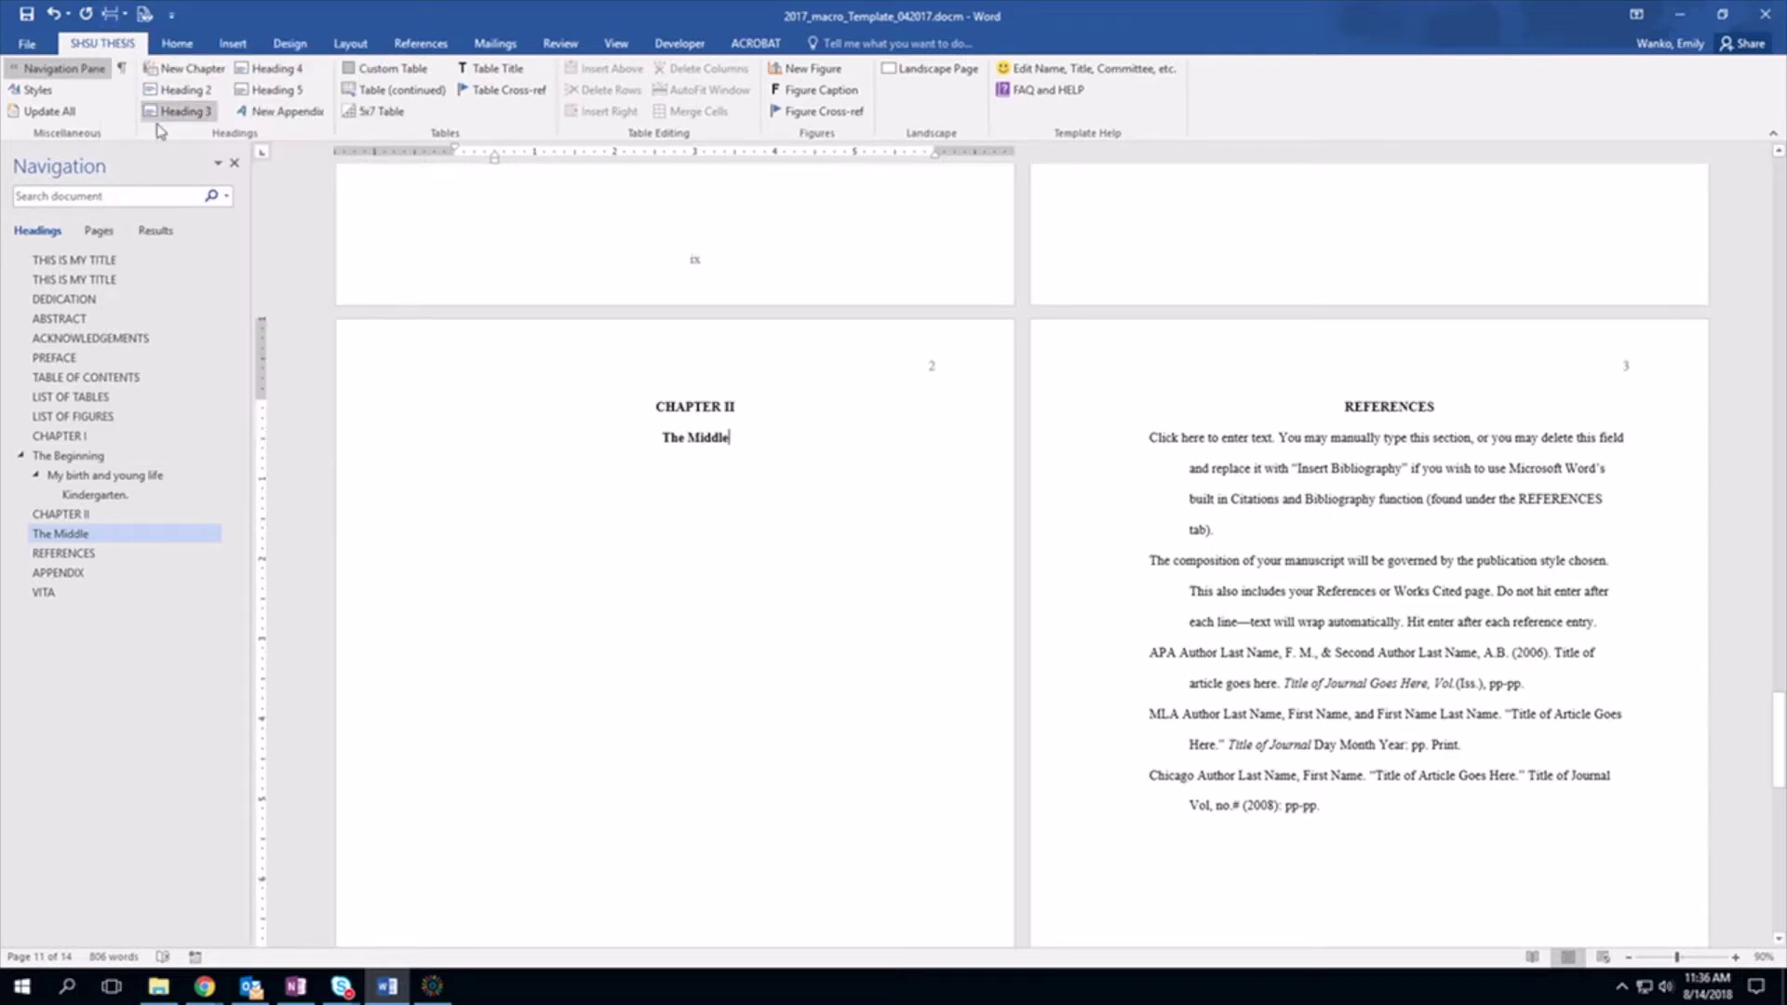
pyautogui.click(194, 69)
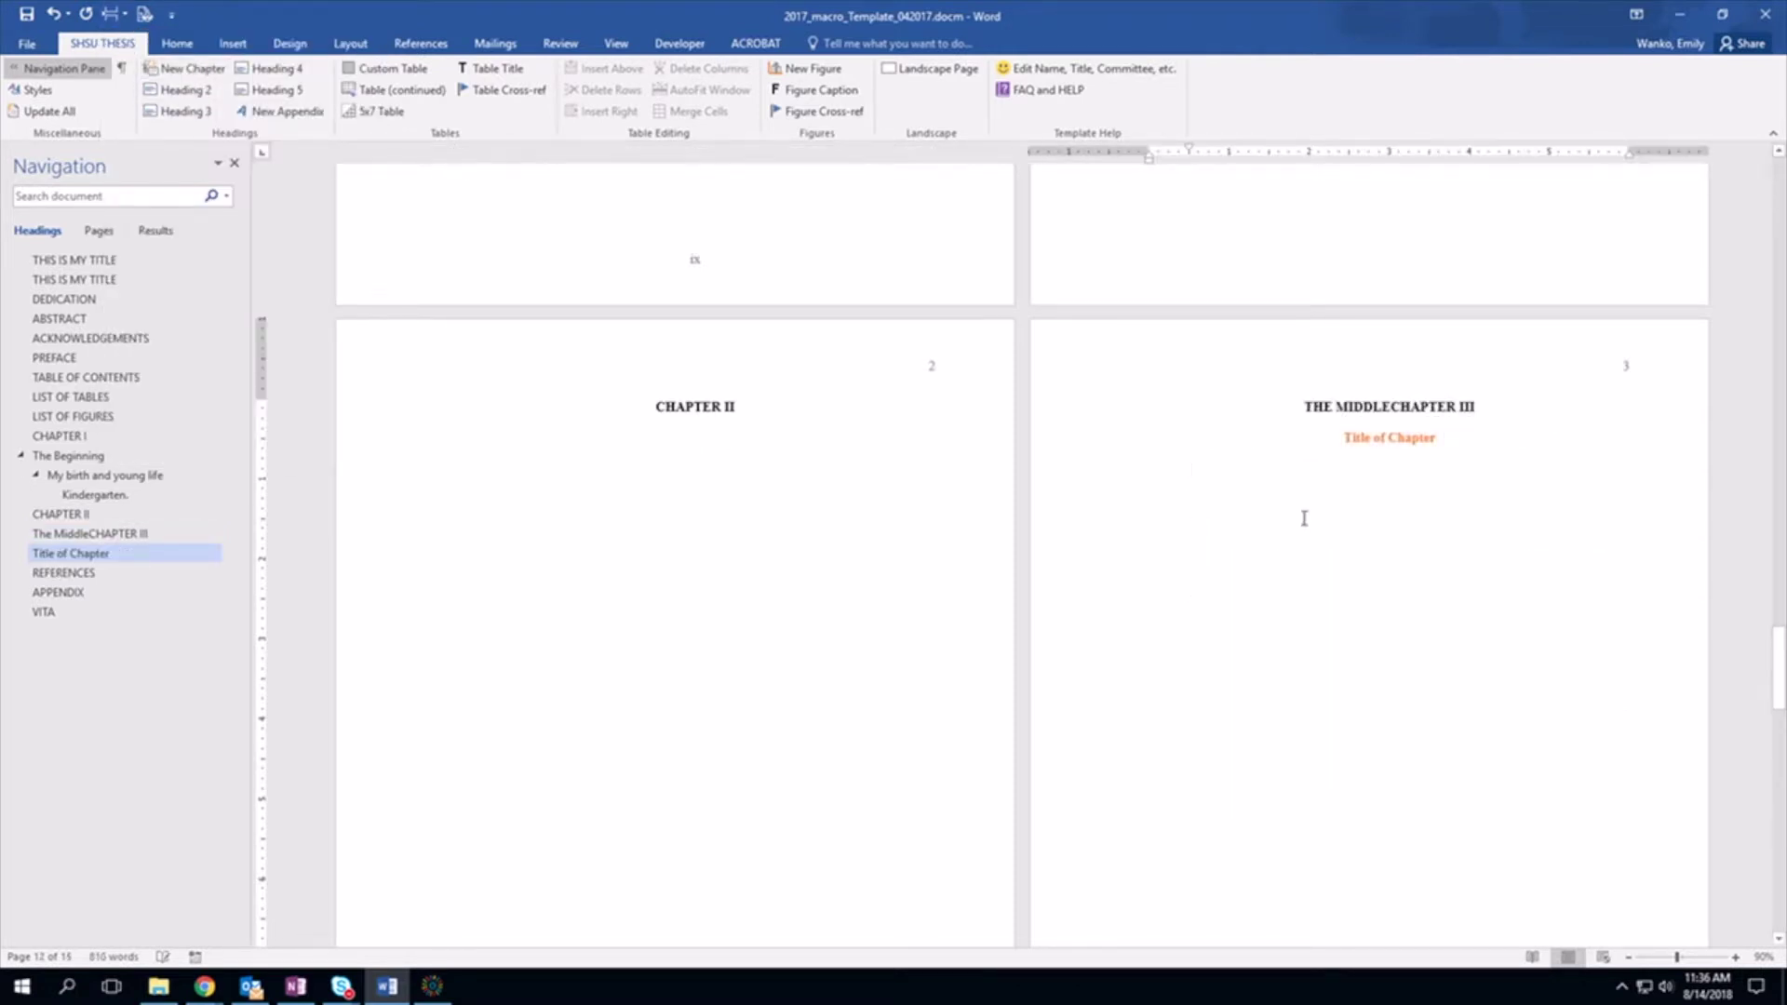
pyautogui.hotkey('ctrl', 'z')
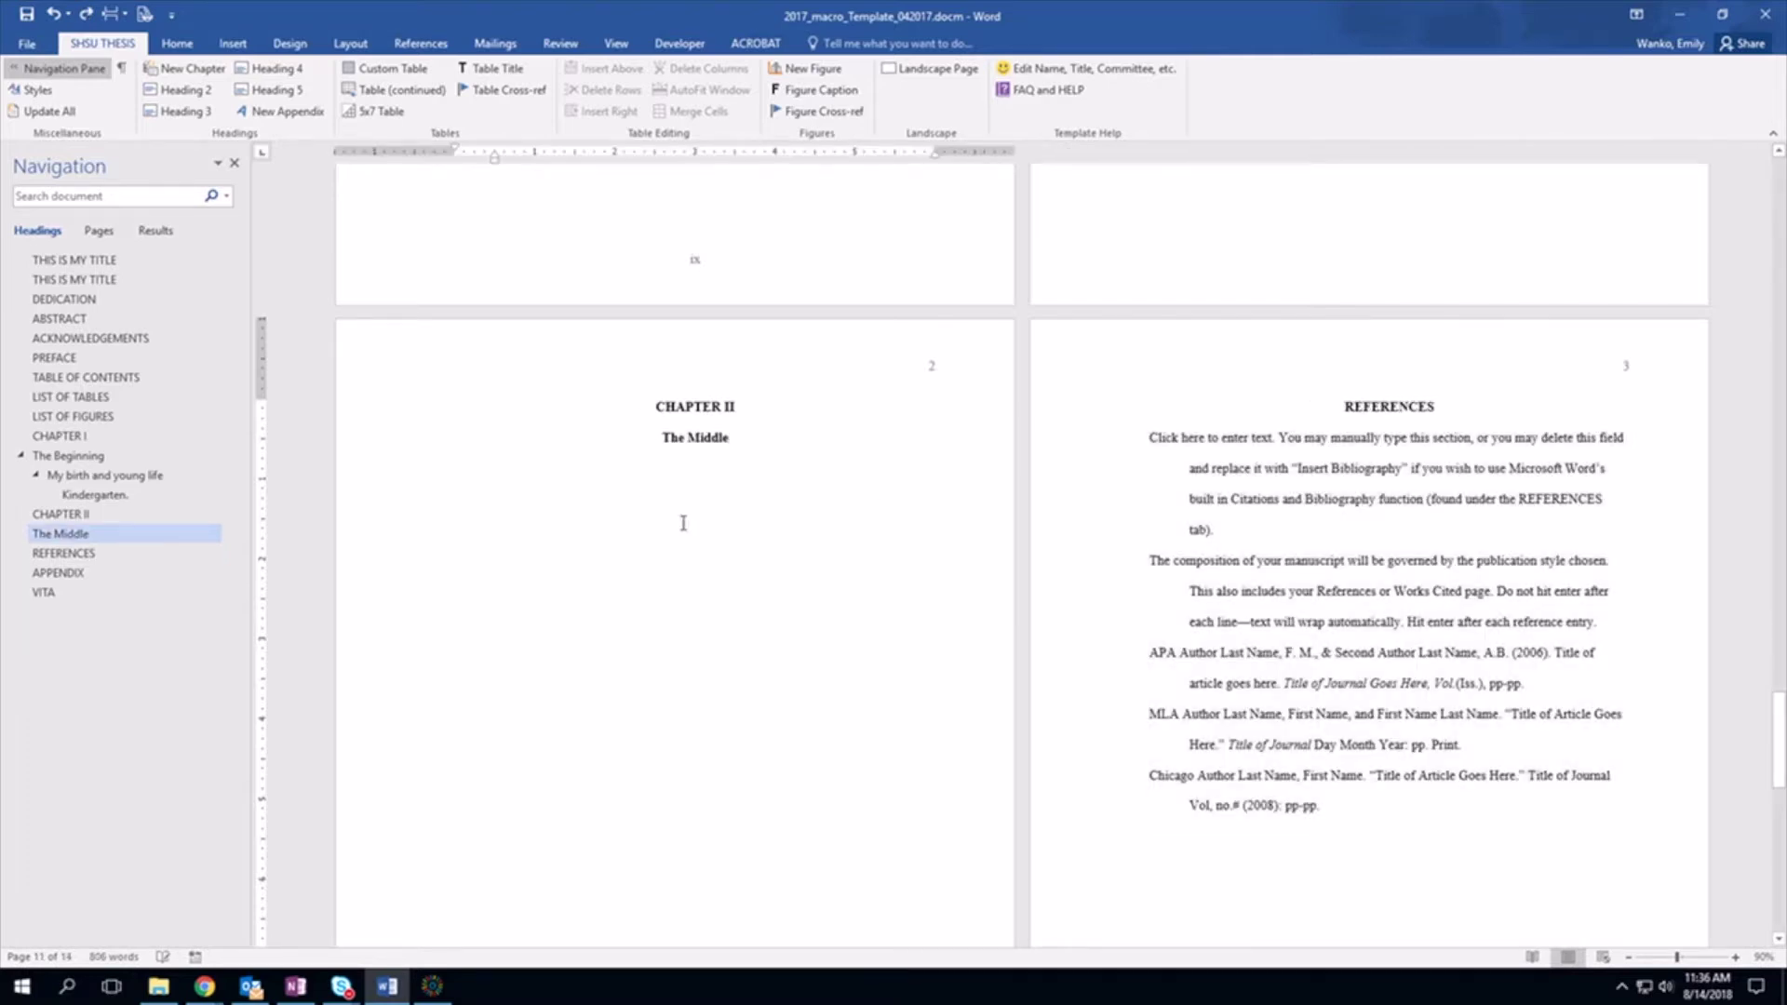
# Insert a new chapter from the empty line below the Chapter II title and title it "The End"
pyautogui.click(618, 507)
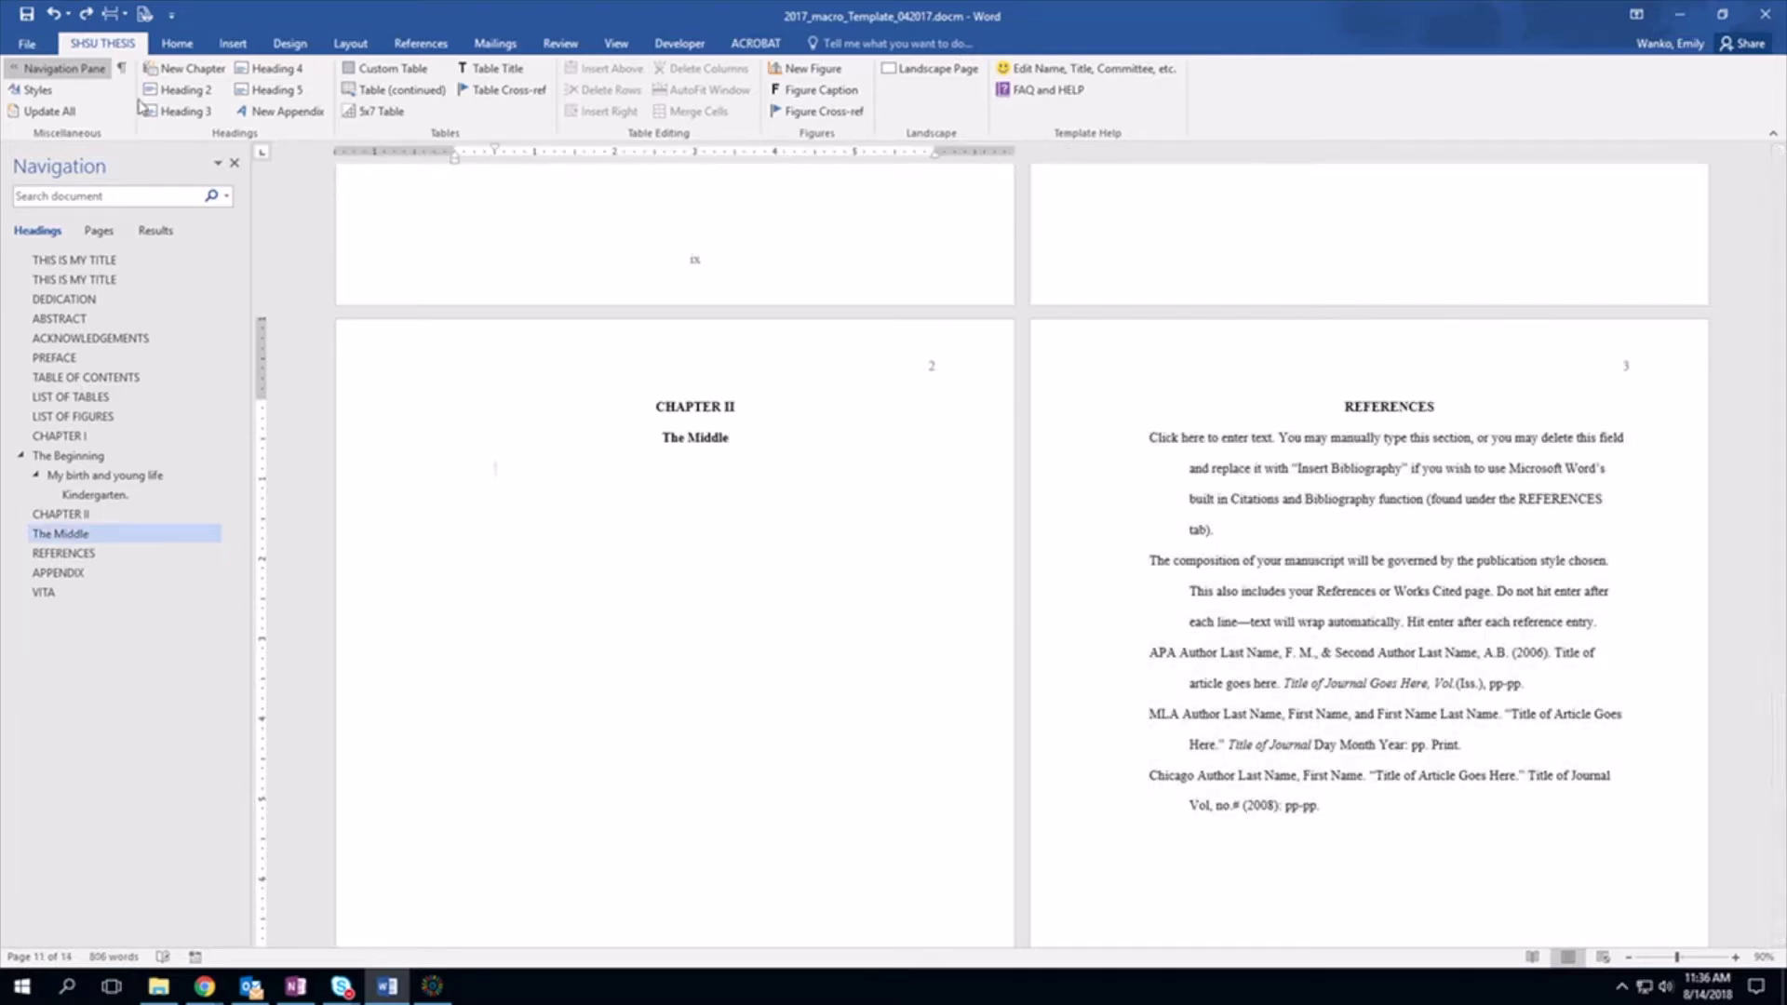
pyautogui.click(186, 68)
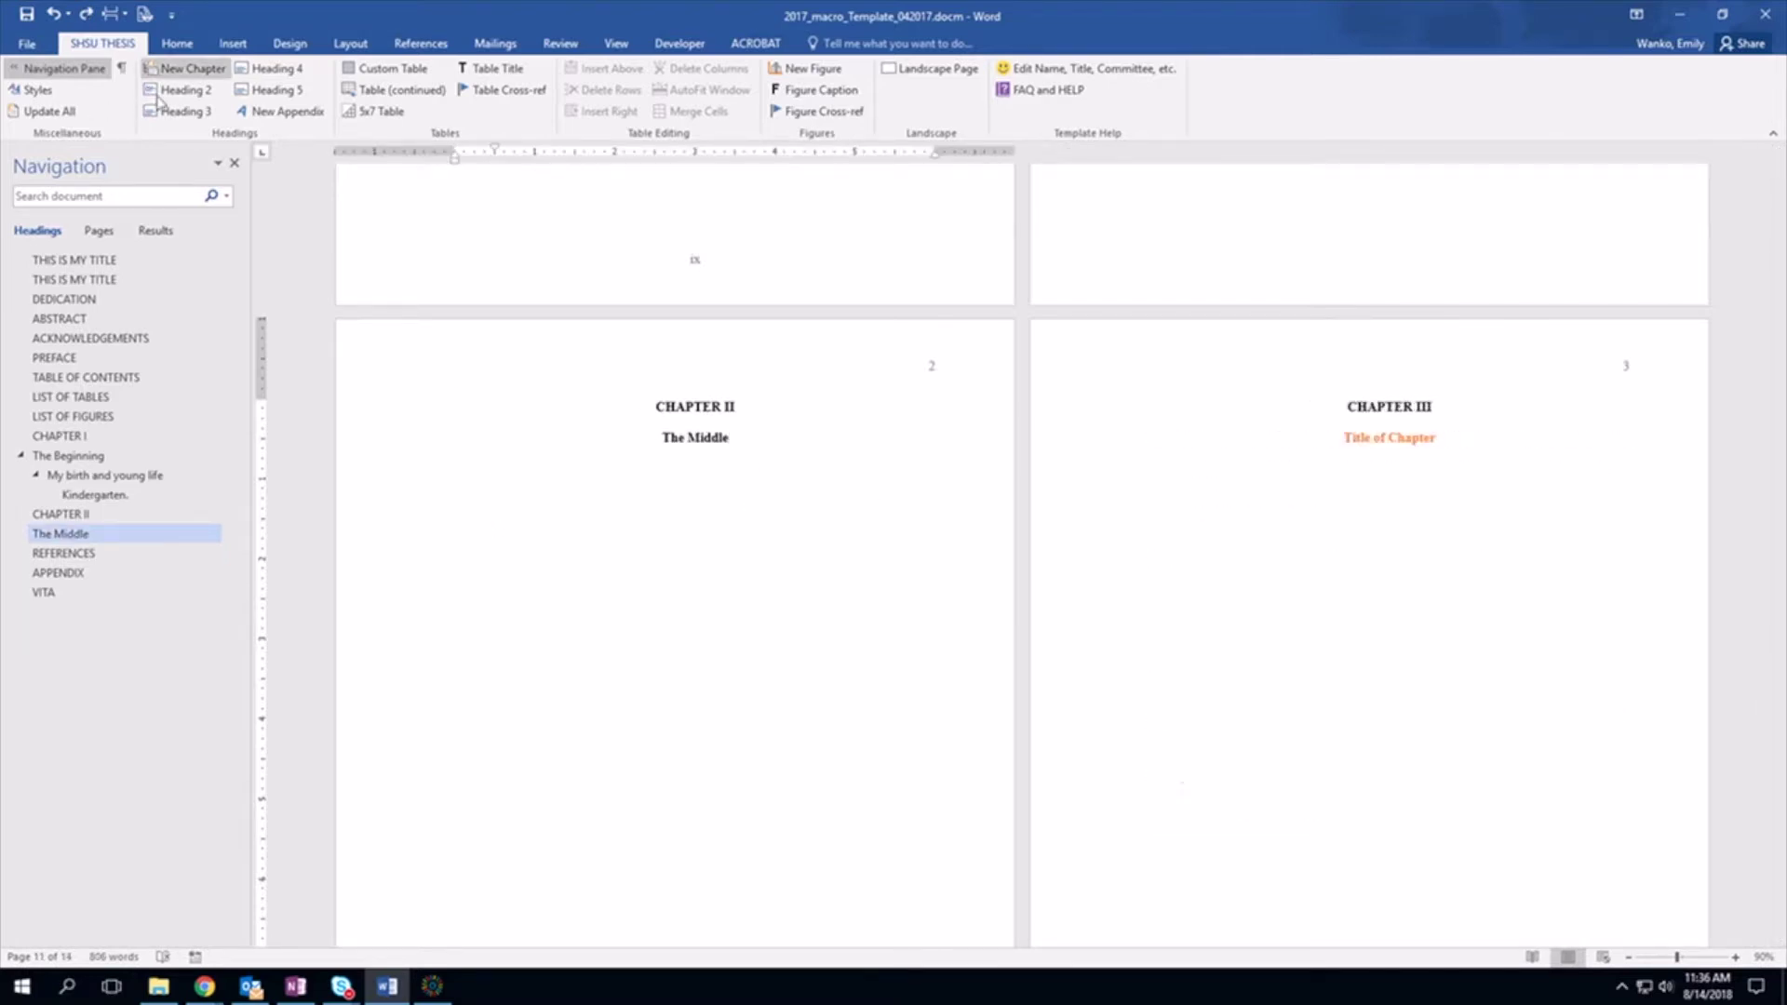
pyautogui.click(1407, 441)
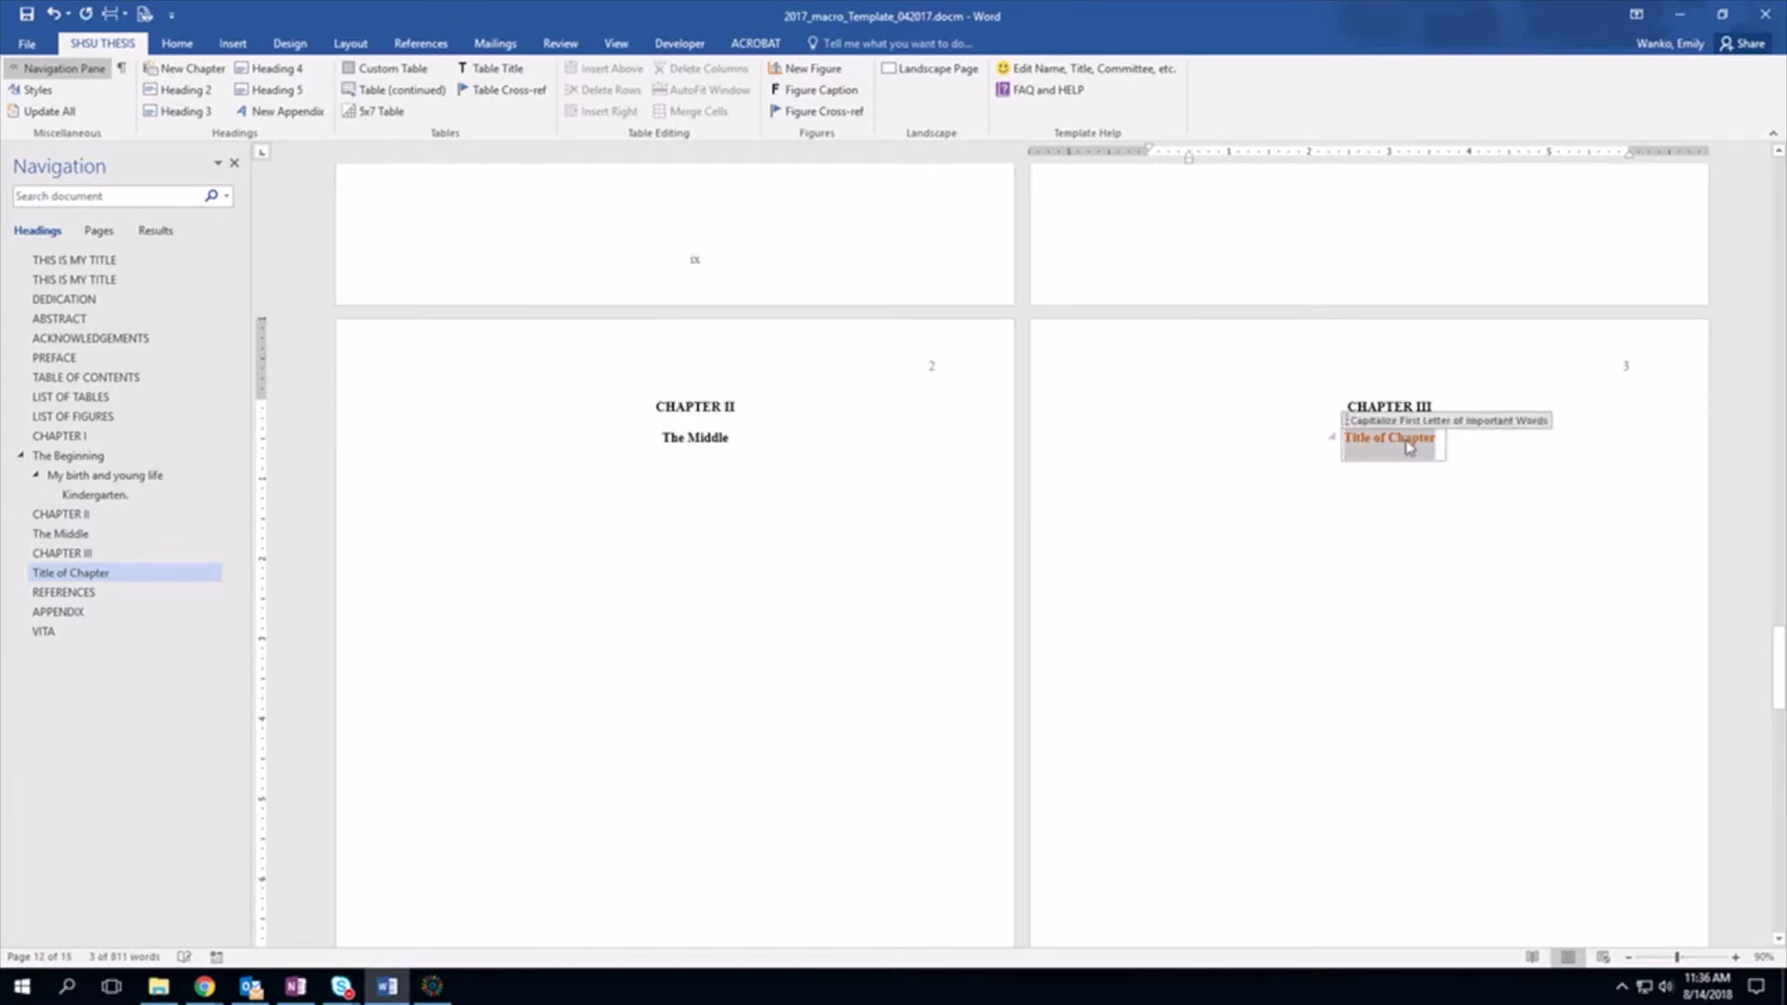
pyautogui.write('The End')
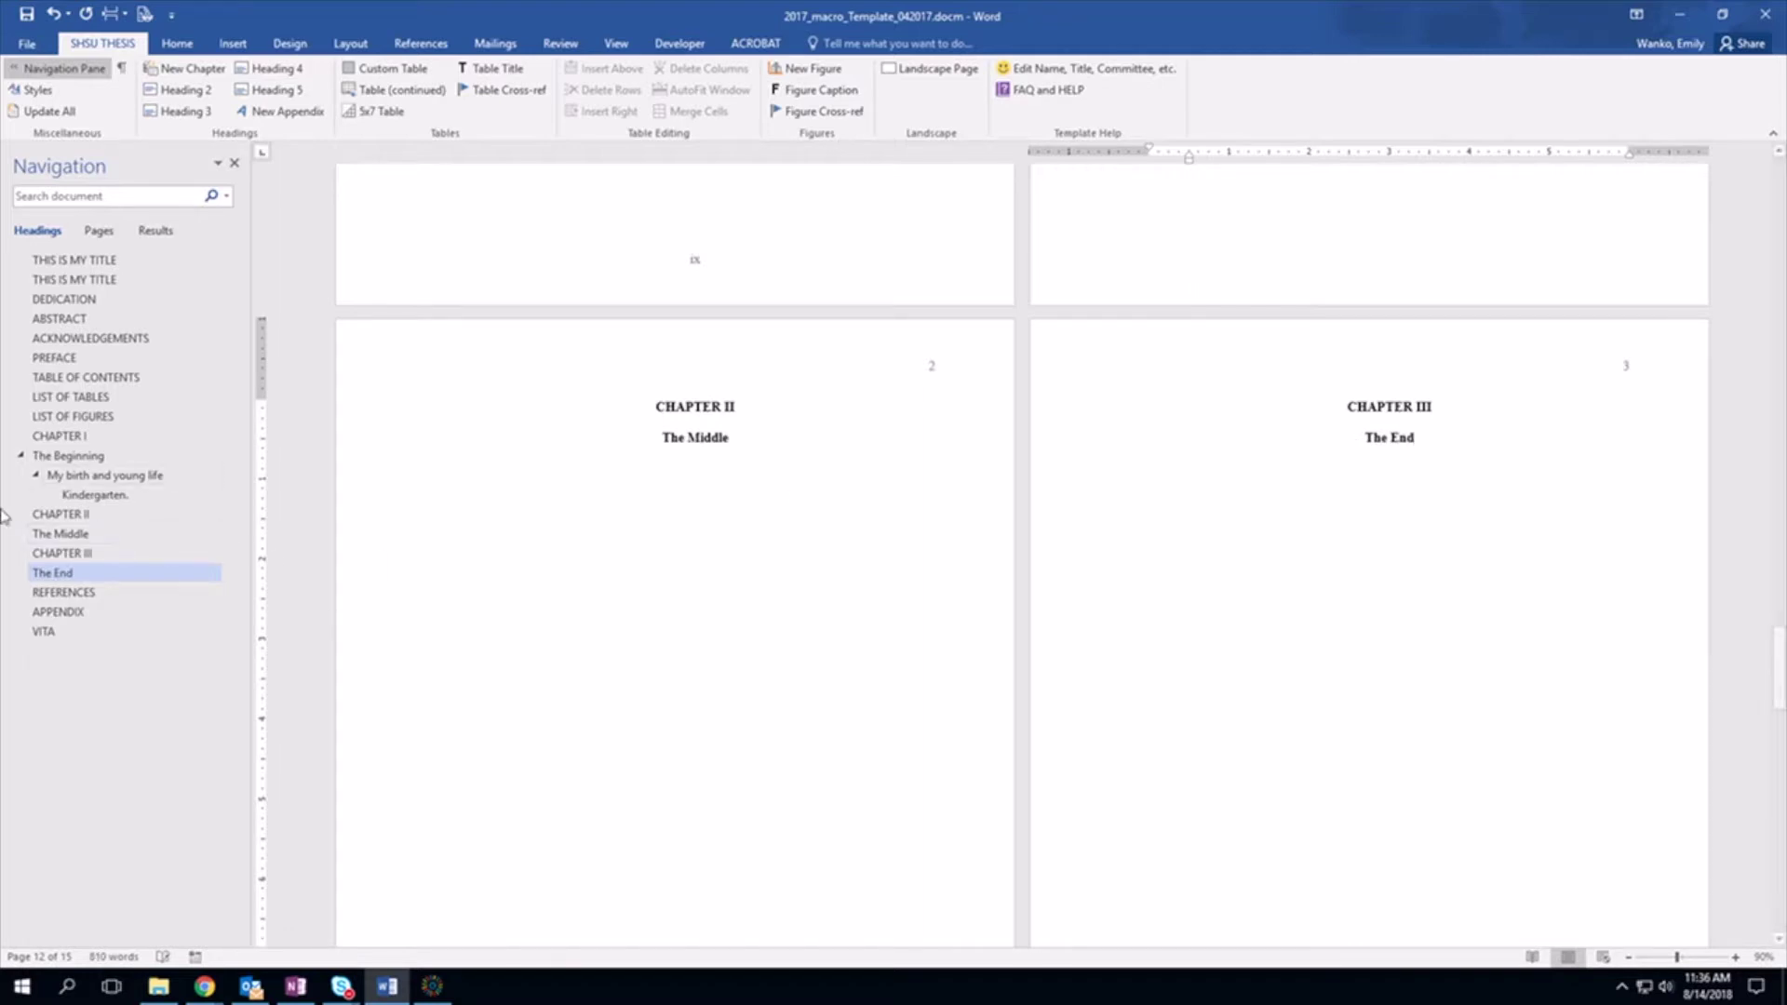
# Return to the table of contents and update all entries to match the current chapter titles and headings
pyautogui.scroll(5, 741, 667)
pyautogui.scroll(15, 742, 667)
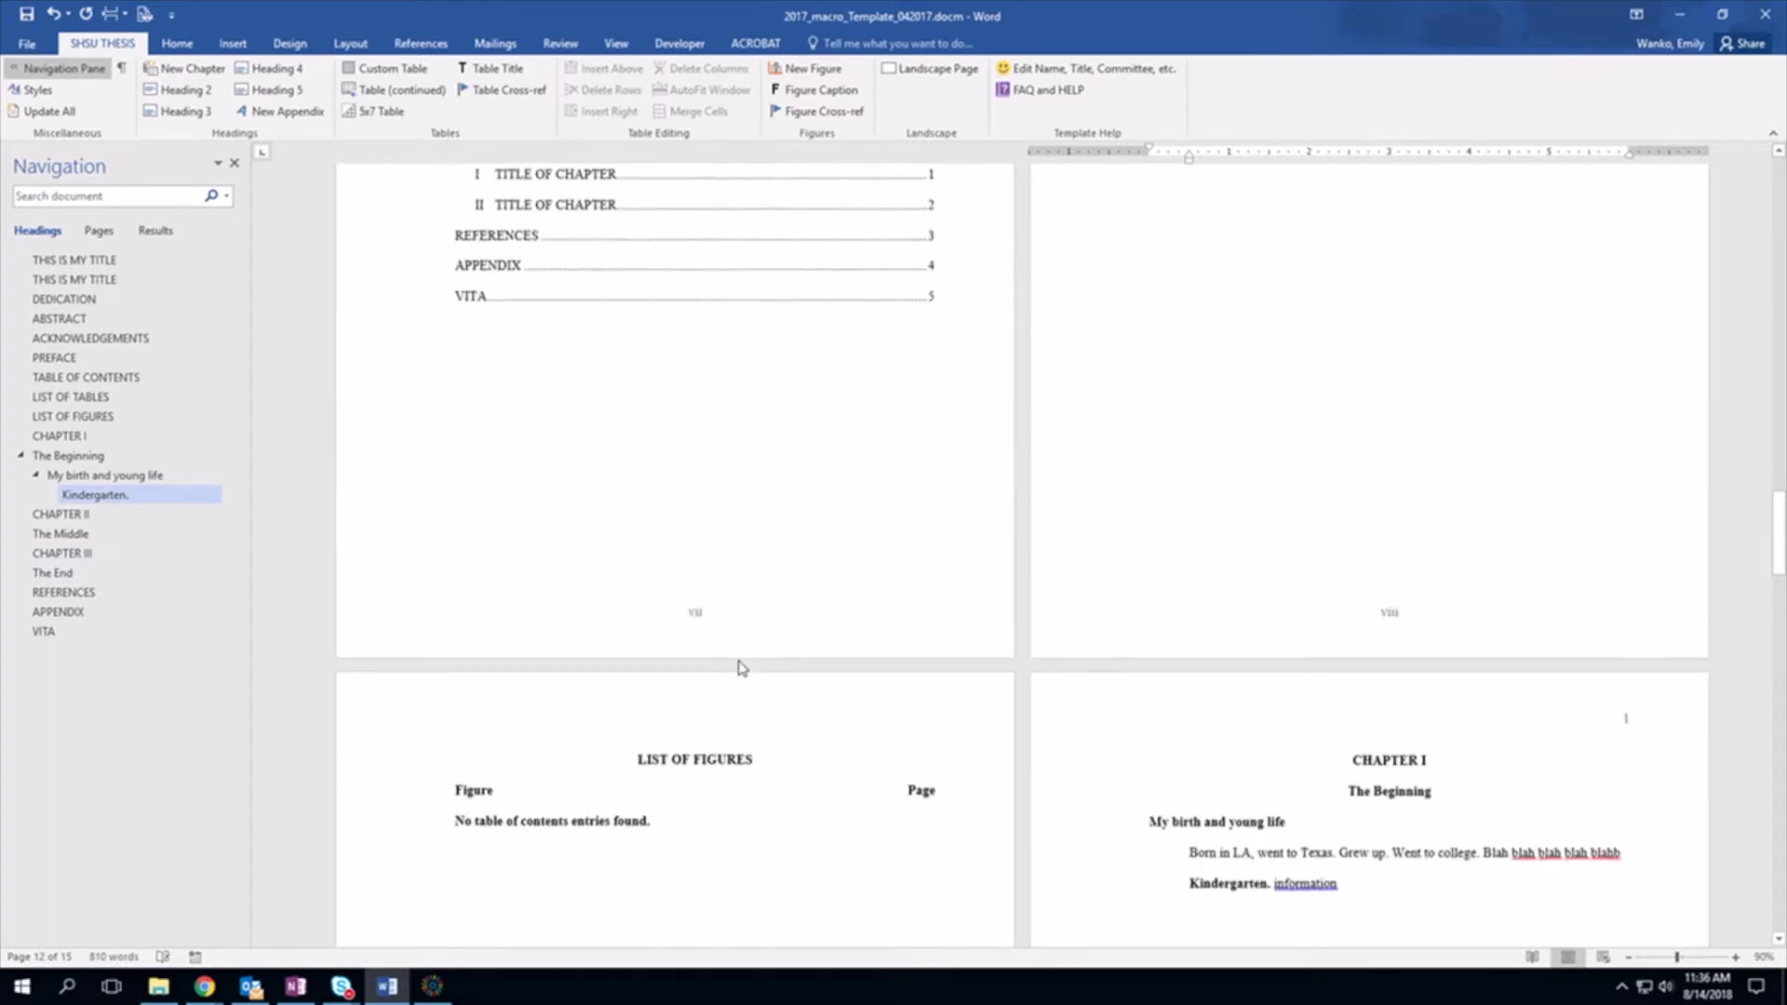
pyautogui.scroll(5, 740, 661)
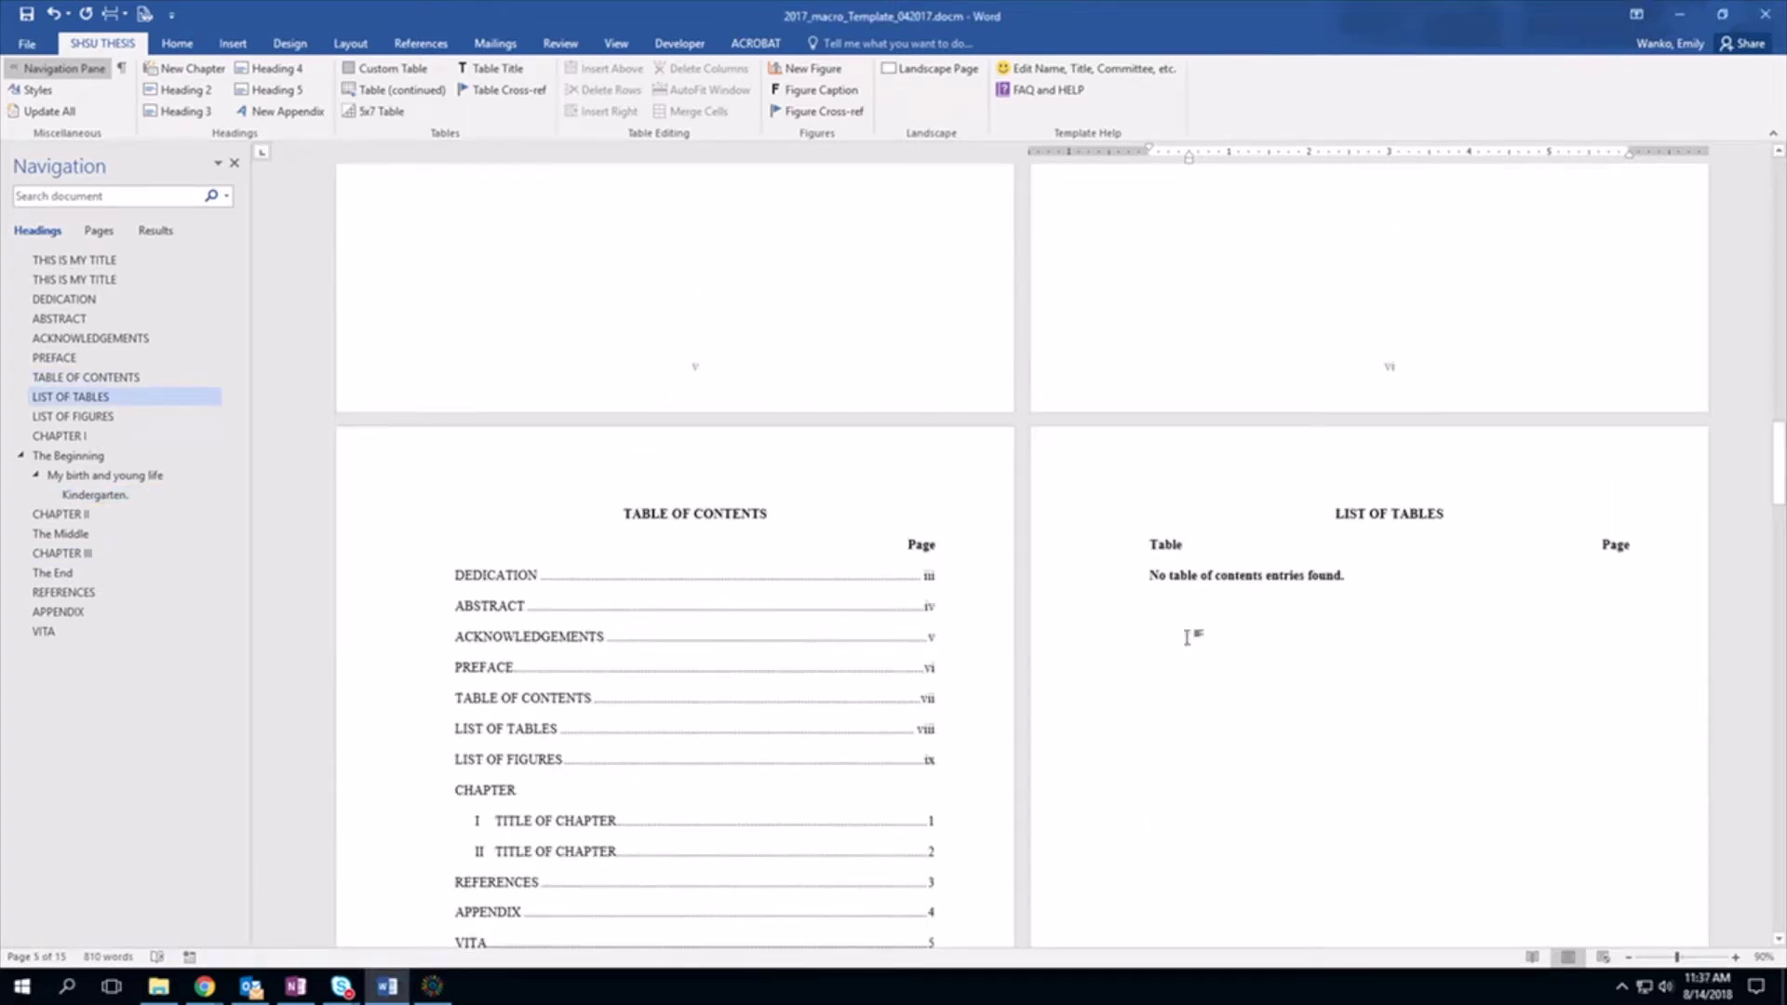
pyautogui.click(58, 533)
pyautogui.click(58, 514)
pyautogui.click(67, 455)
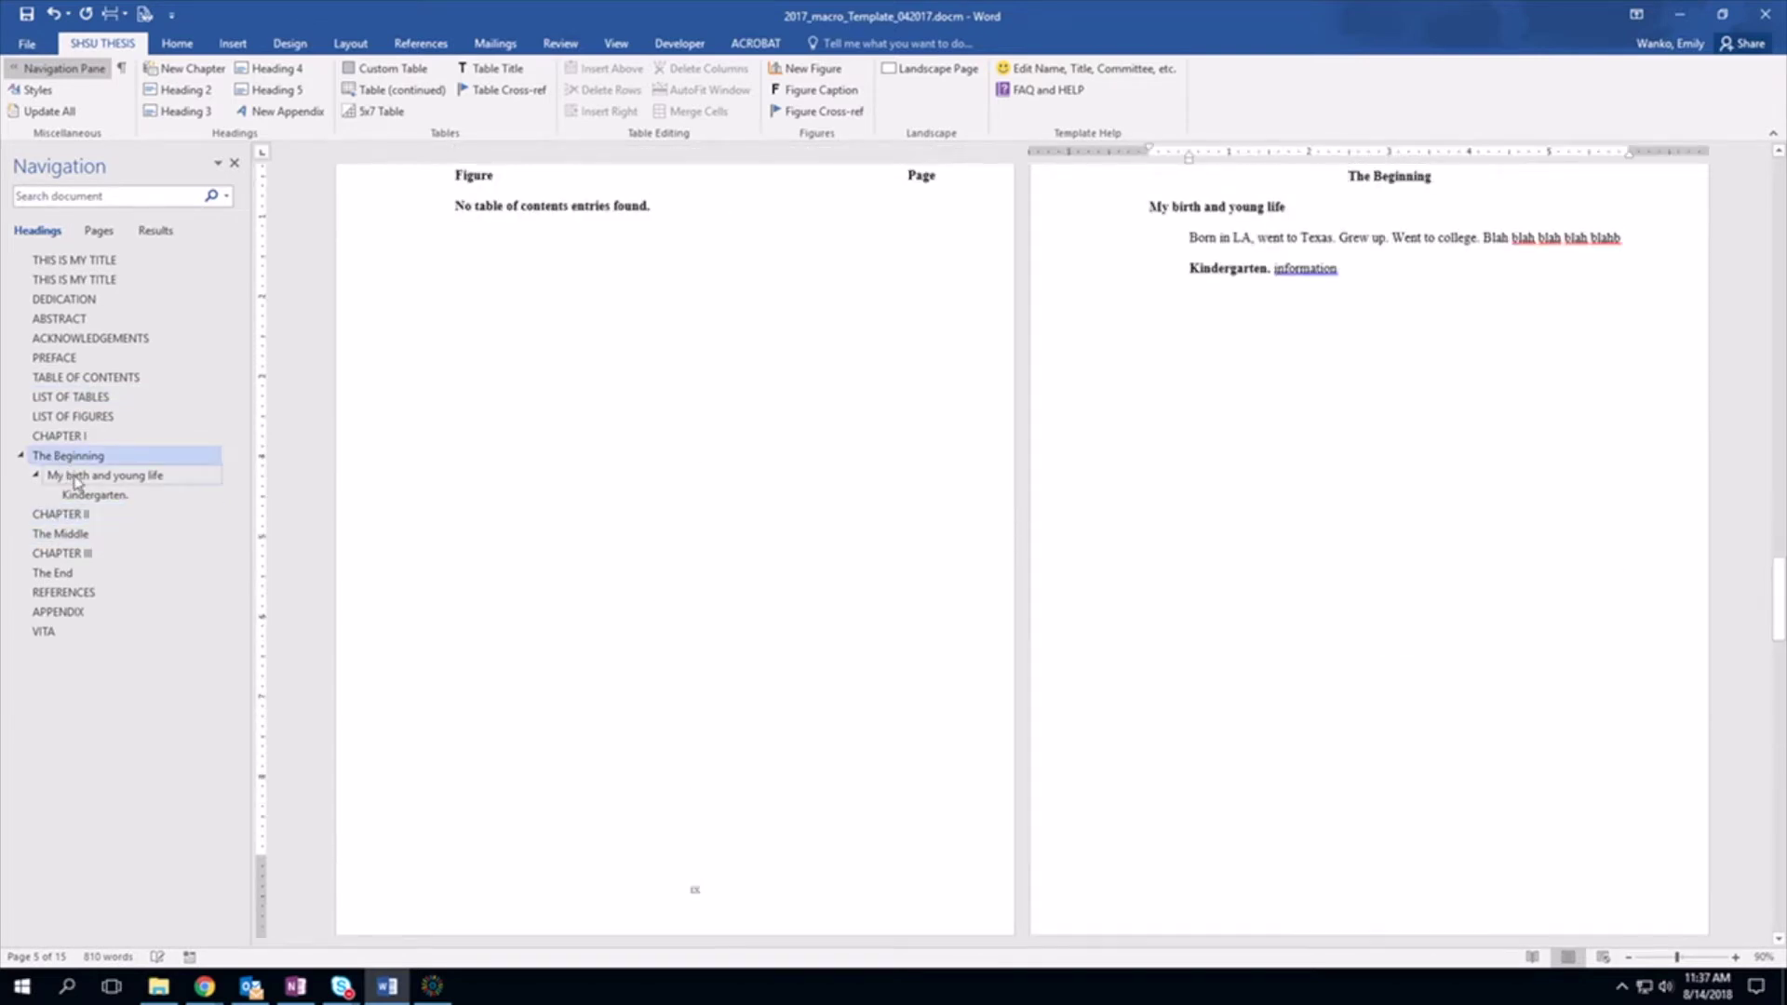
pyautogui.click(77, 476)
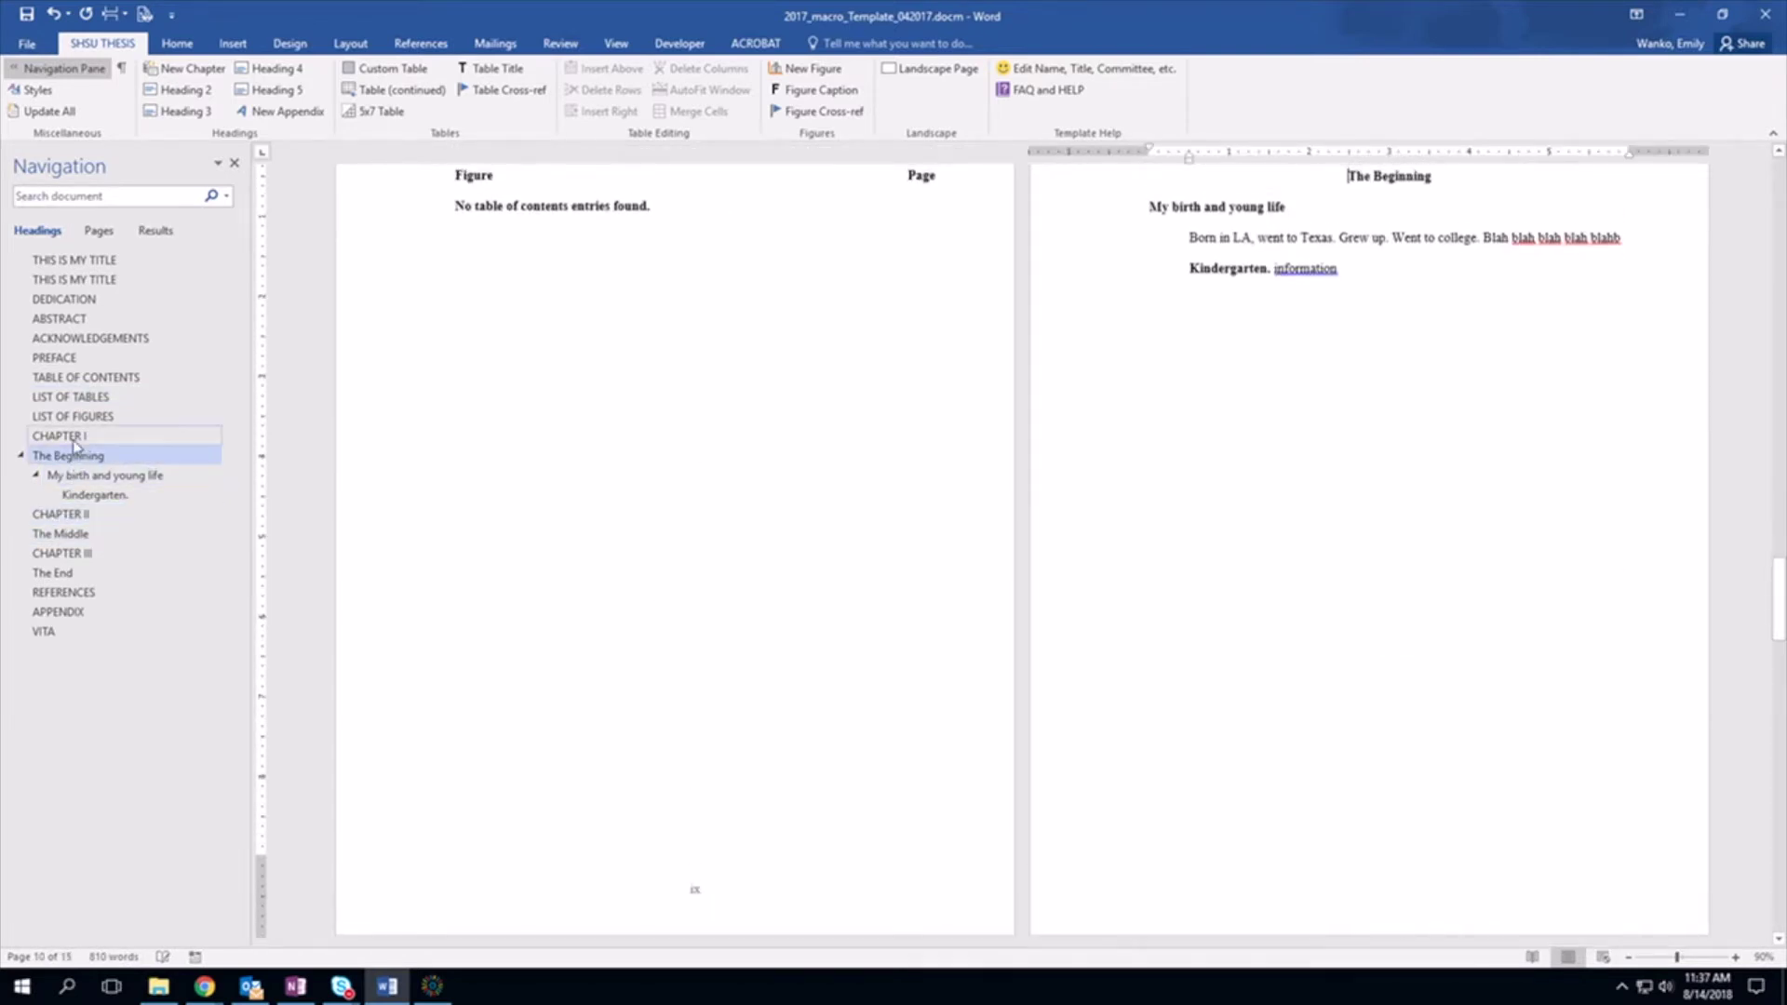
pyautogui.click(71, 381)
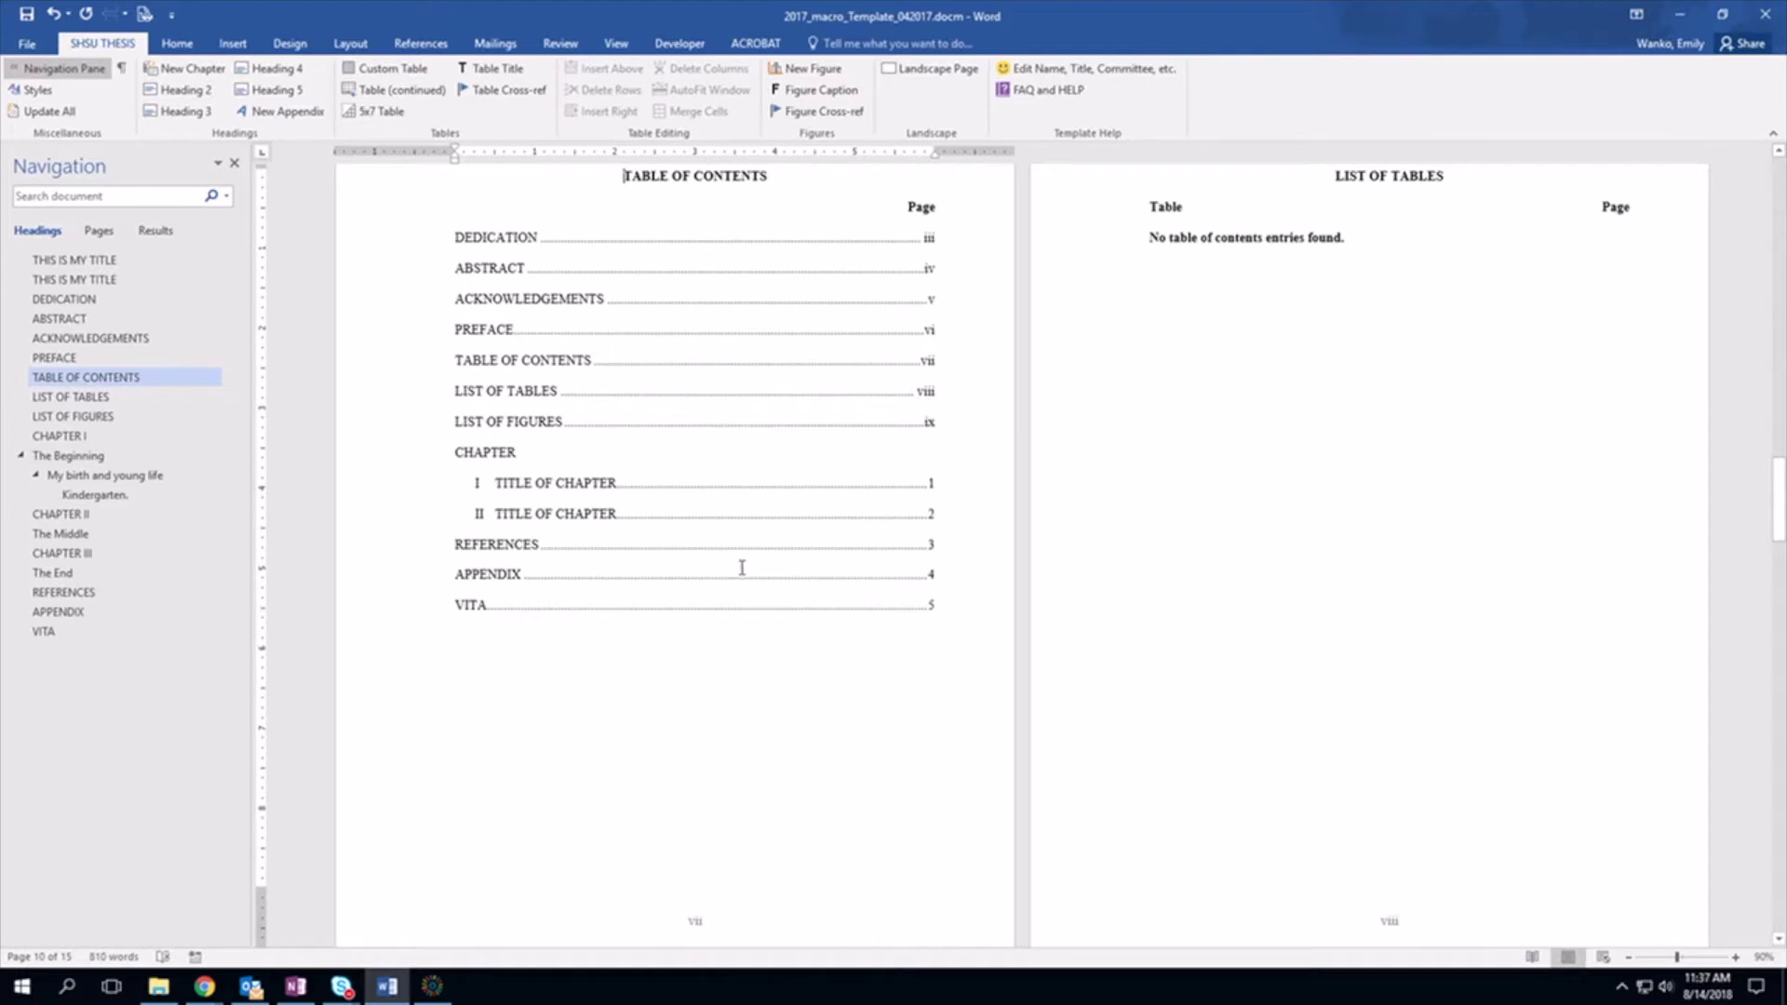
pyautogui.scroll(3, 805, 522)
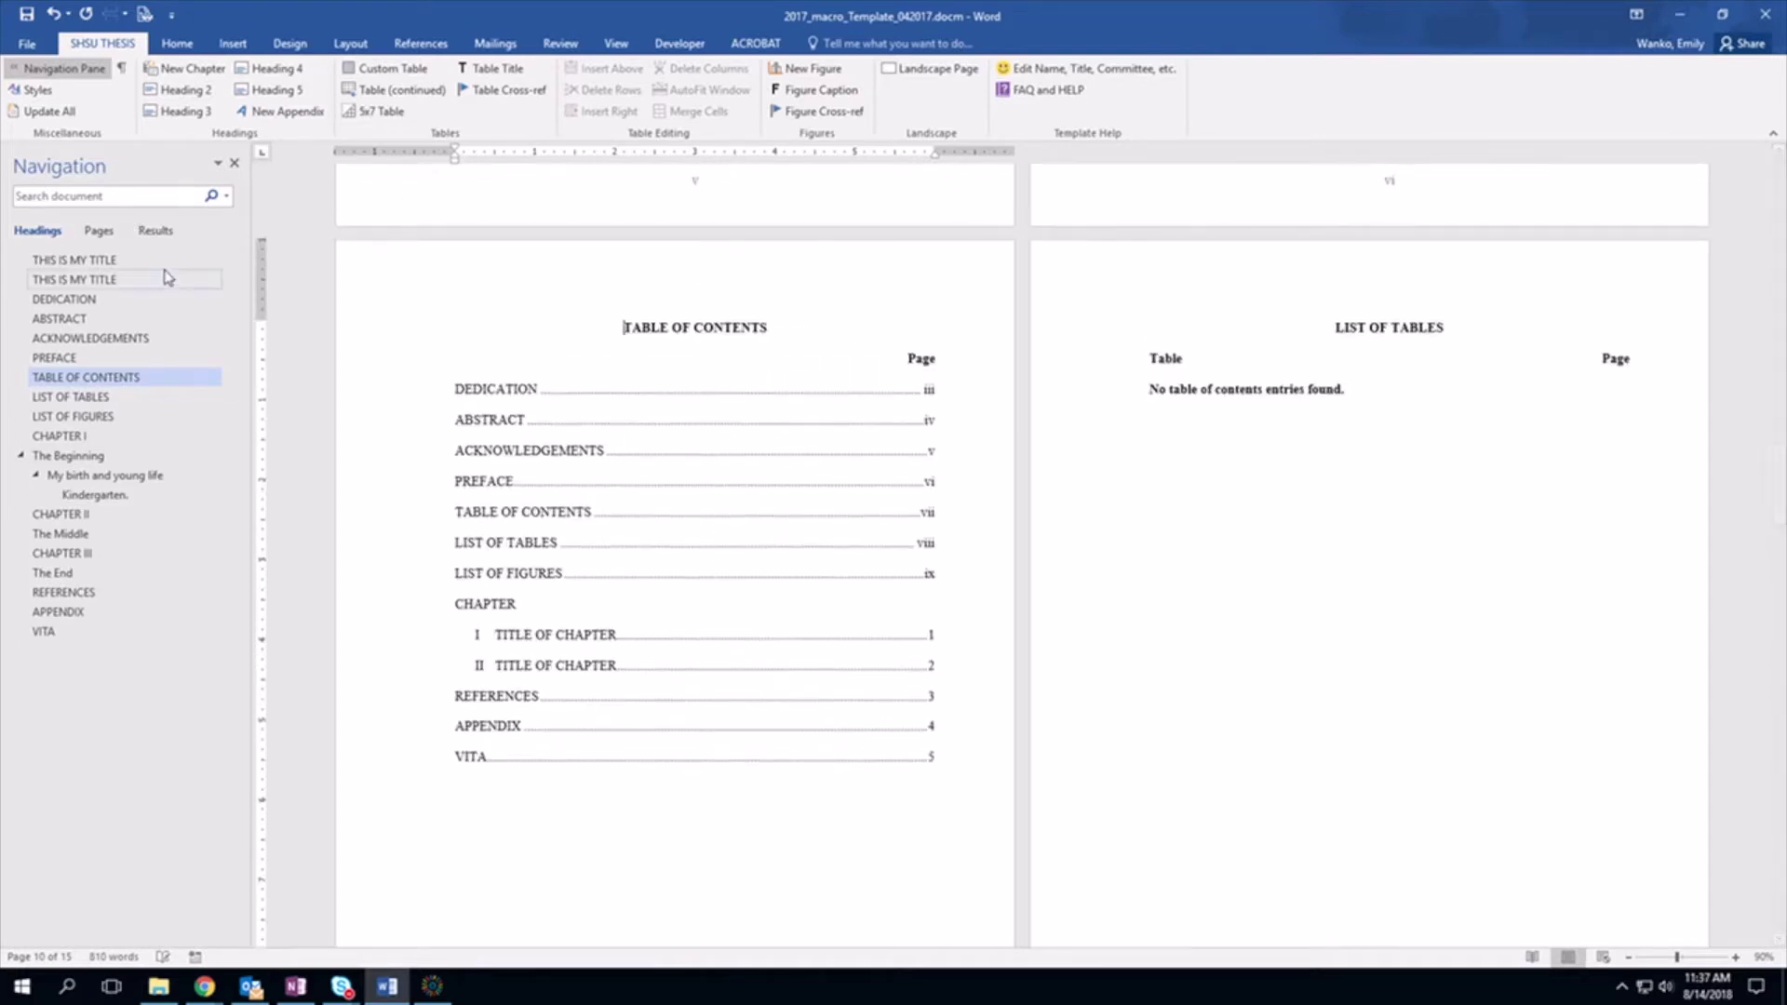
pyautogui.click(42, 110)
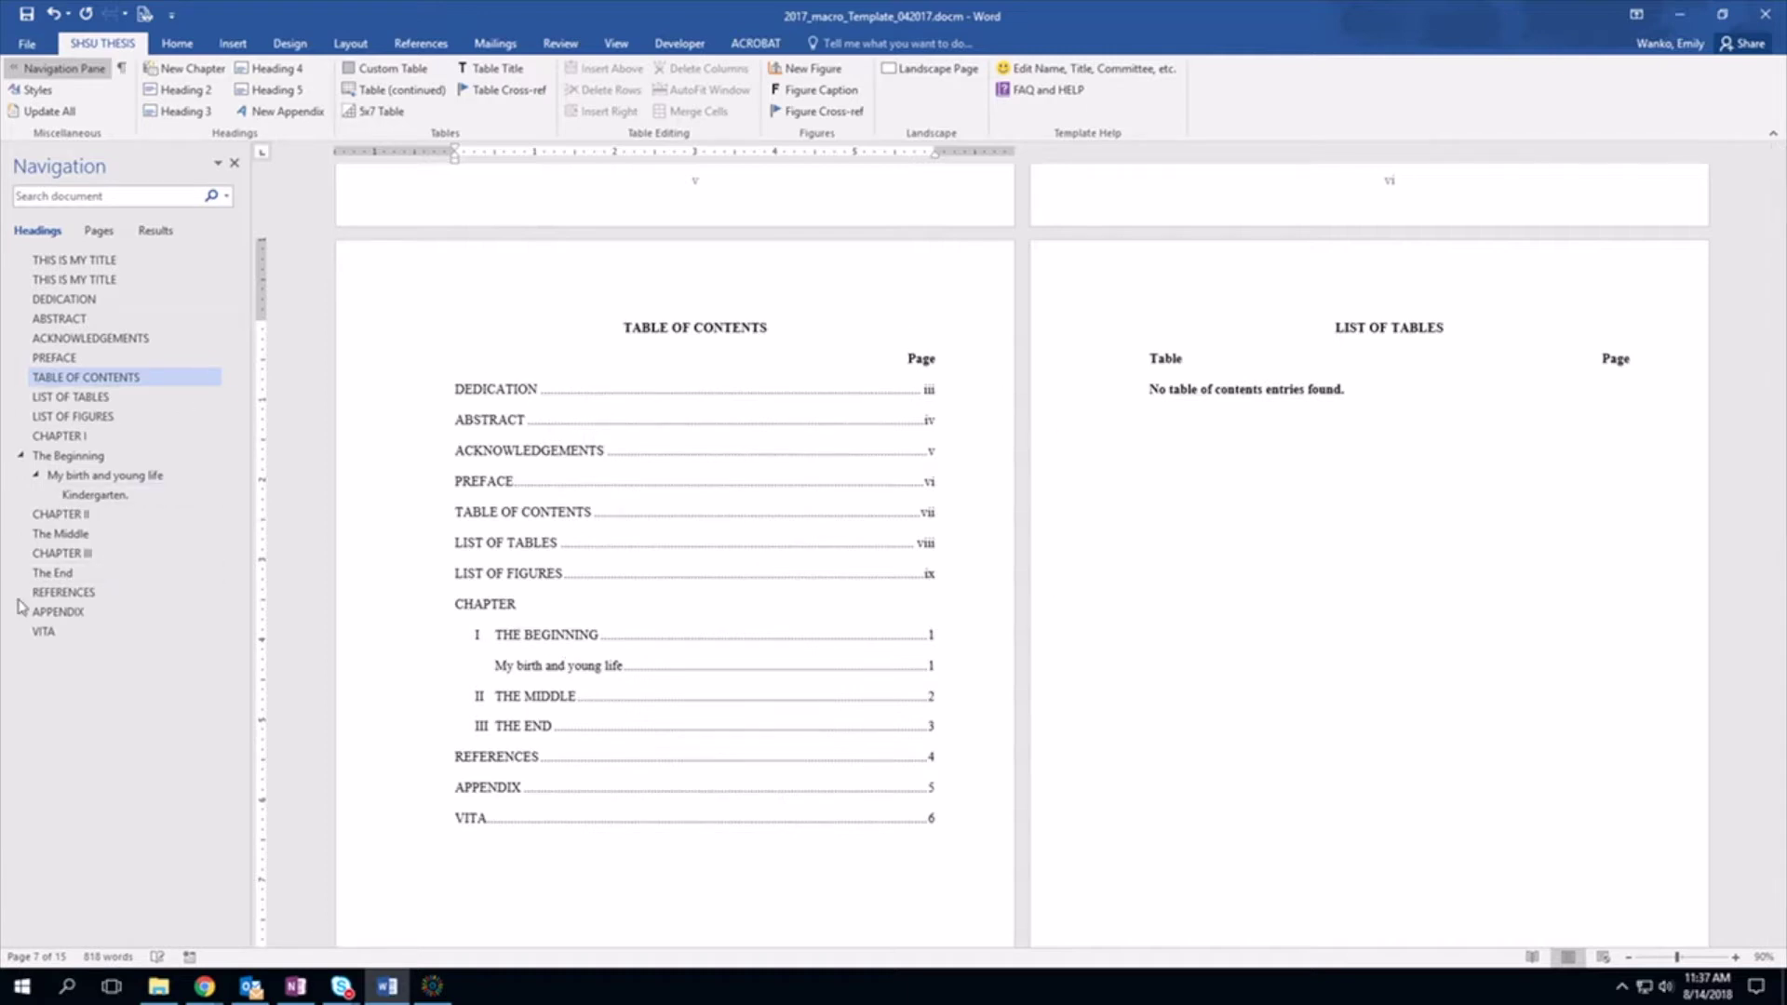
# Examine the entries of the updated table of contents against the chapter titles and headings entered
pyautogui.rightClick(676, 542)
pyautogui.press('Escape')
pyautogui.moveTo(439, 395); pyautogui.dragTo(703, 713)
pyautogui.click(703, 713)
pyautogui.click(503, 478)
pyautogui.rightClick(504, 478)
pyautogui.click(743, 641)
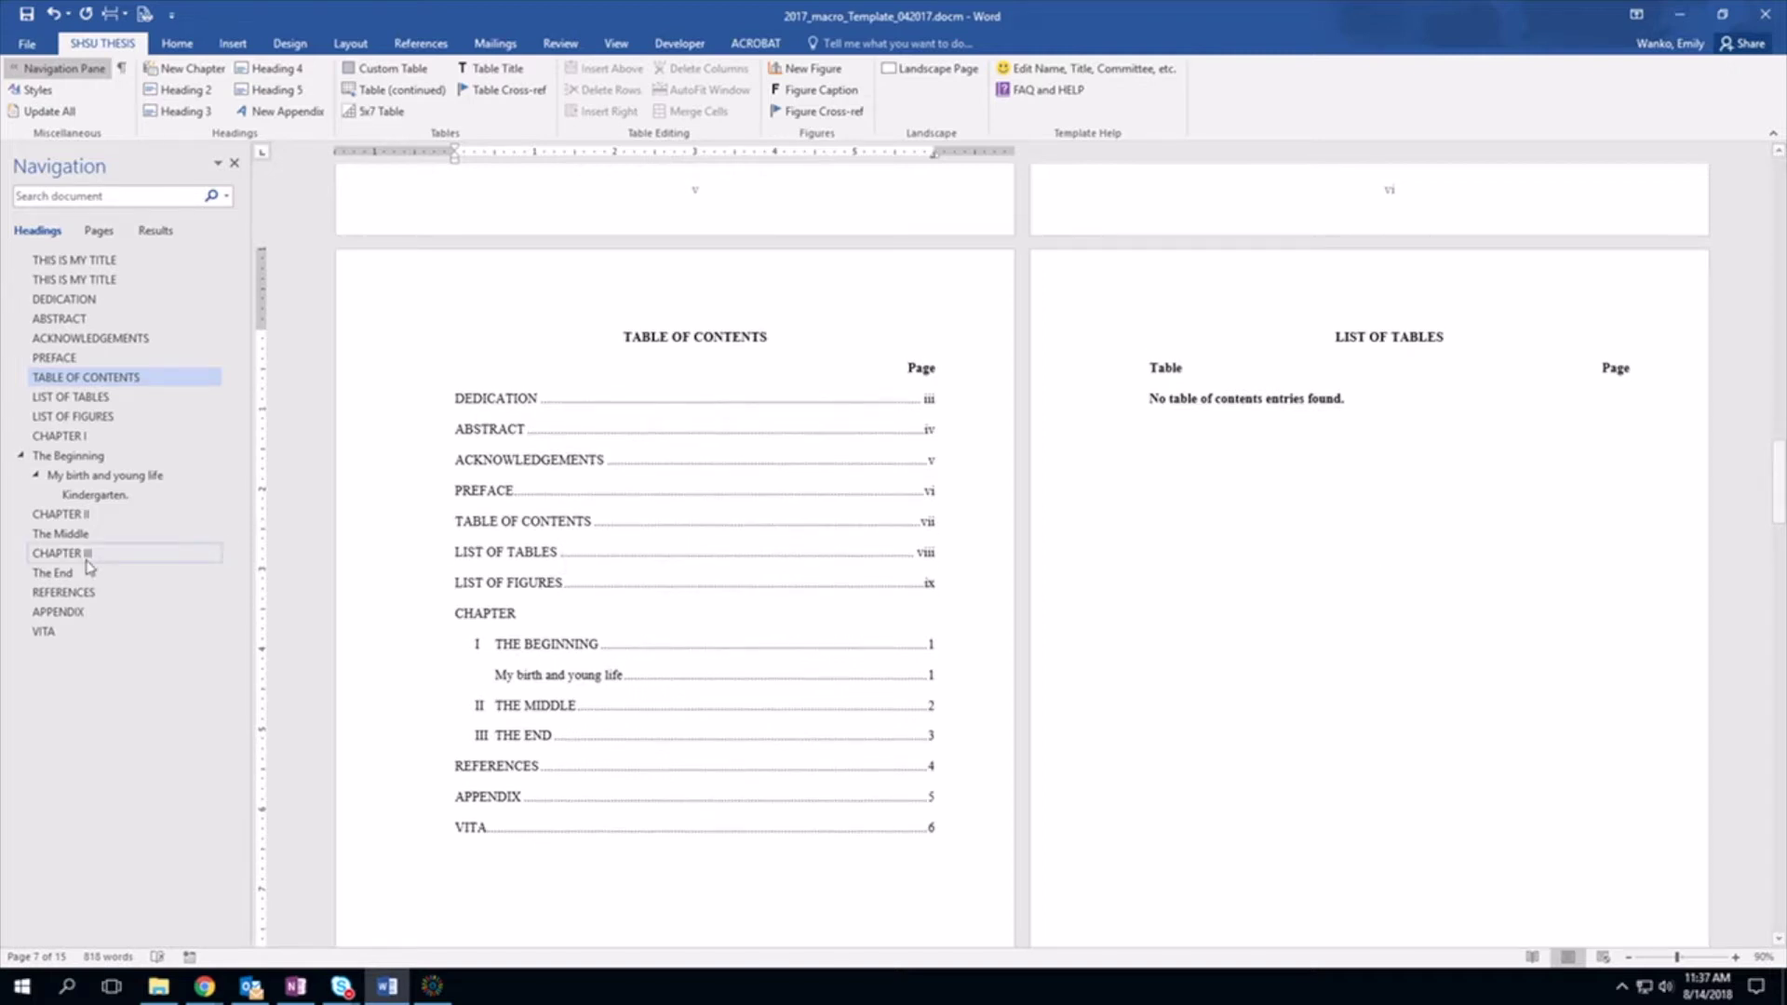
pyautogui.scroll(-3, 885, 666)
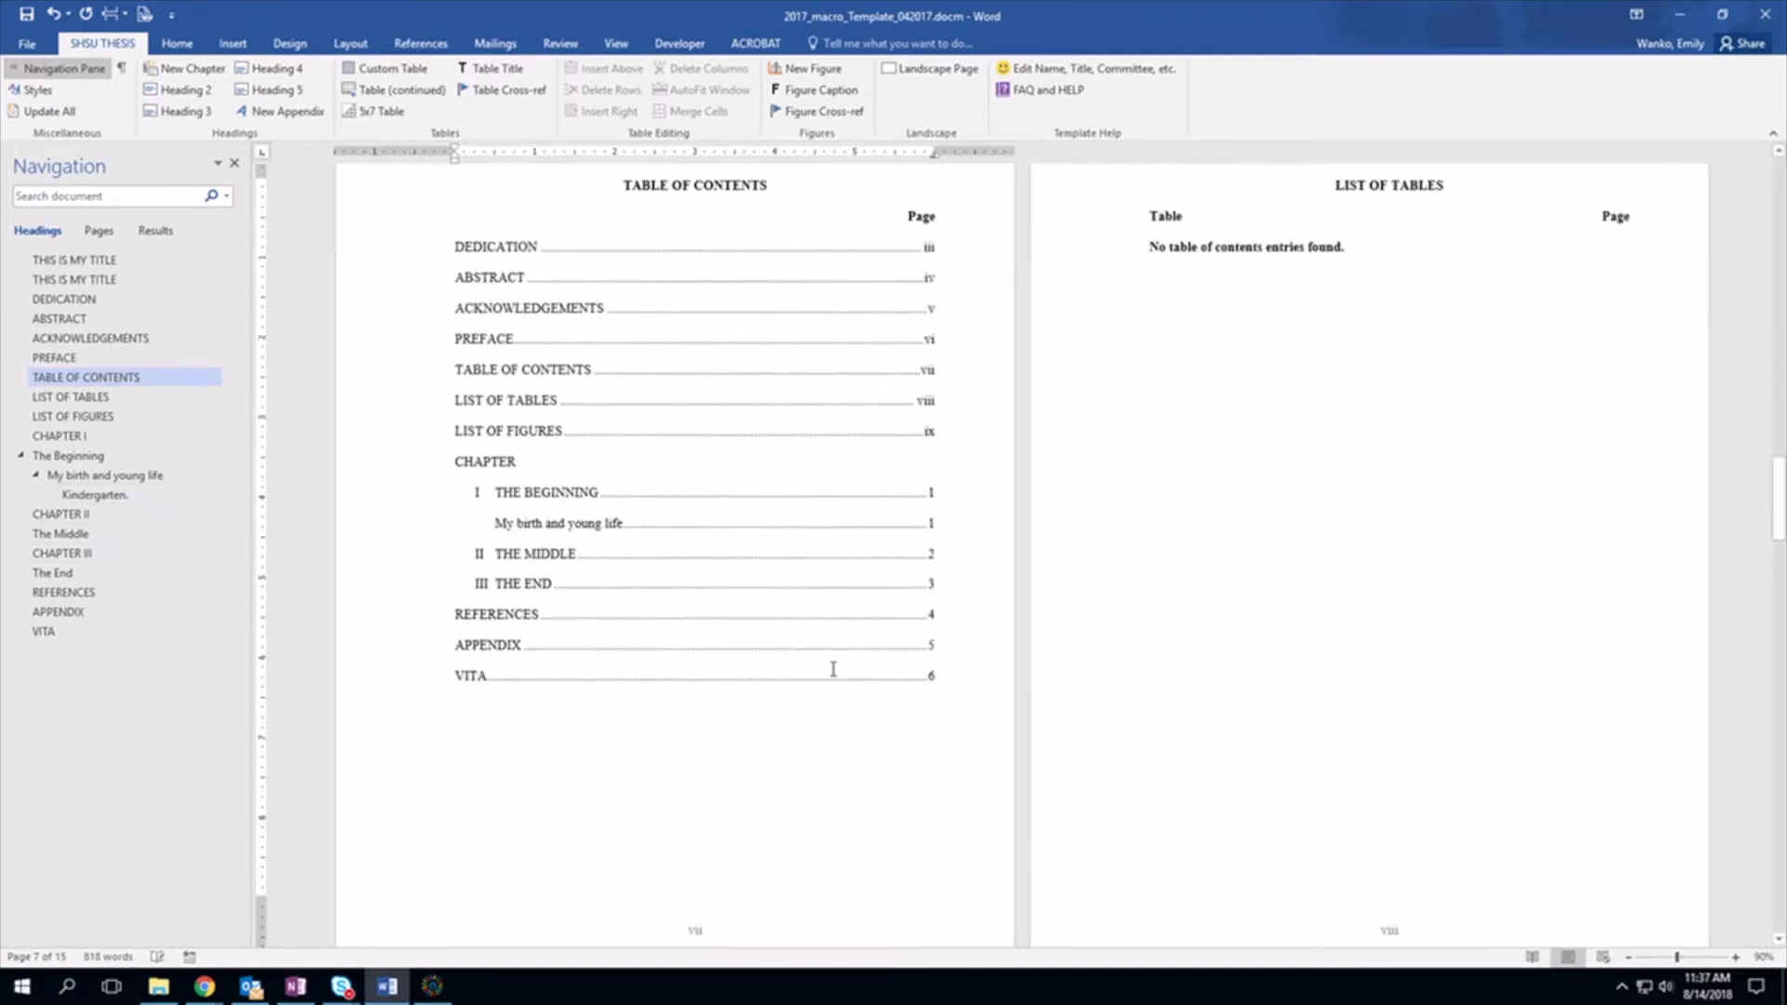
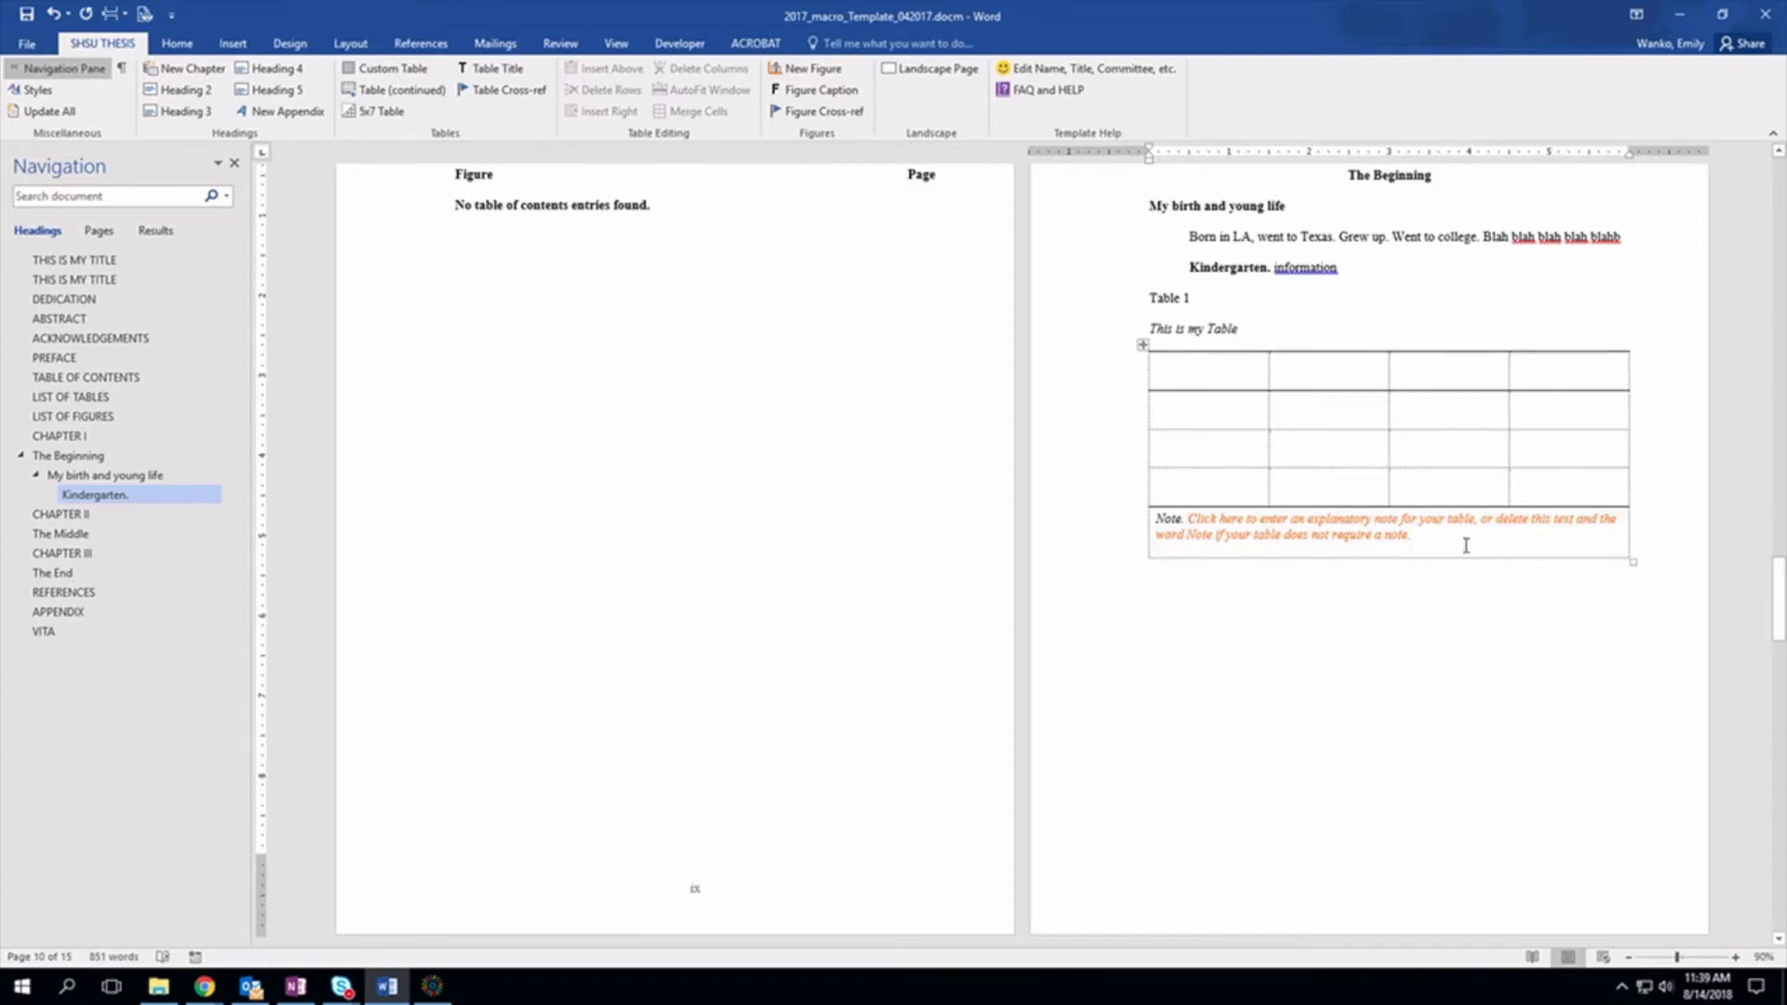
# Fill the first three header cells of Table 1 with "Height", "Weight" and "Width"
pyautogui.click(1221, 381)
pyautogui.write('Height')
pyautogui.press('BackSpace')
pyautogui.press('BackSpace')
pyautogui.press('BackSpace')
pyautogui.press('BackSpace')
pyautogui.press('BackSpace')
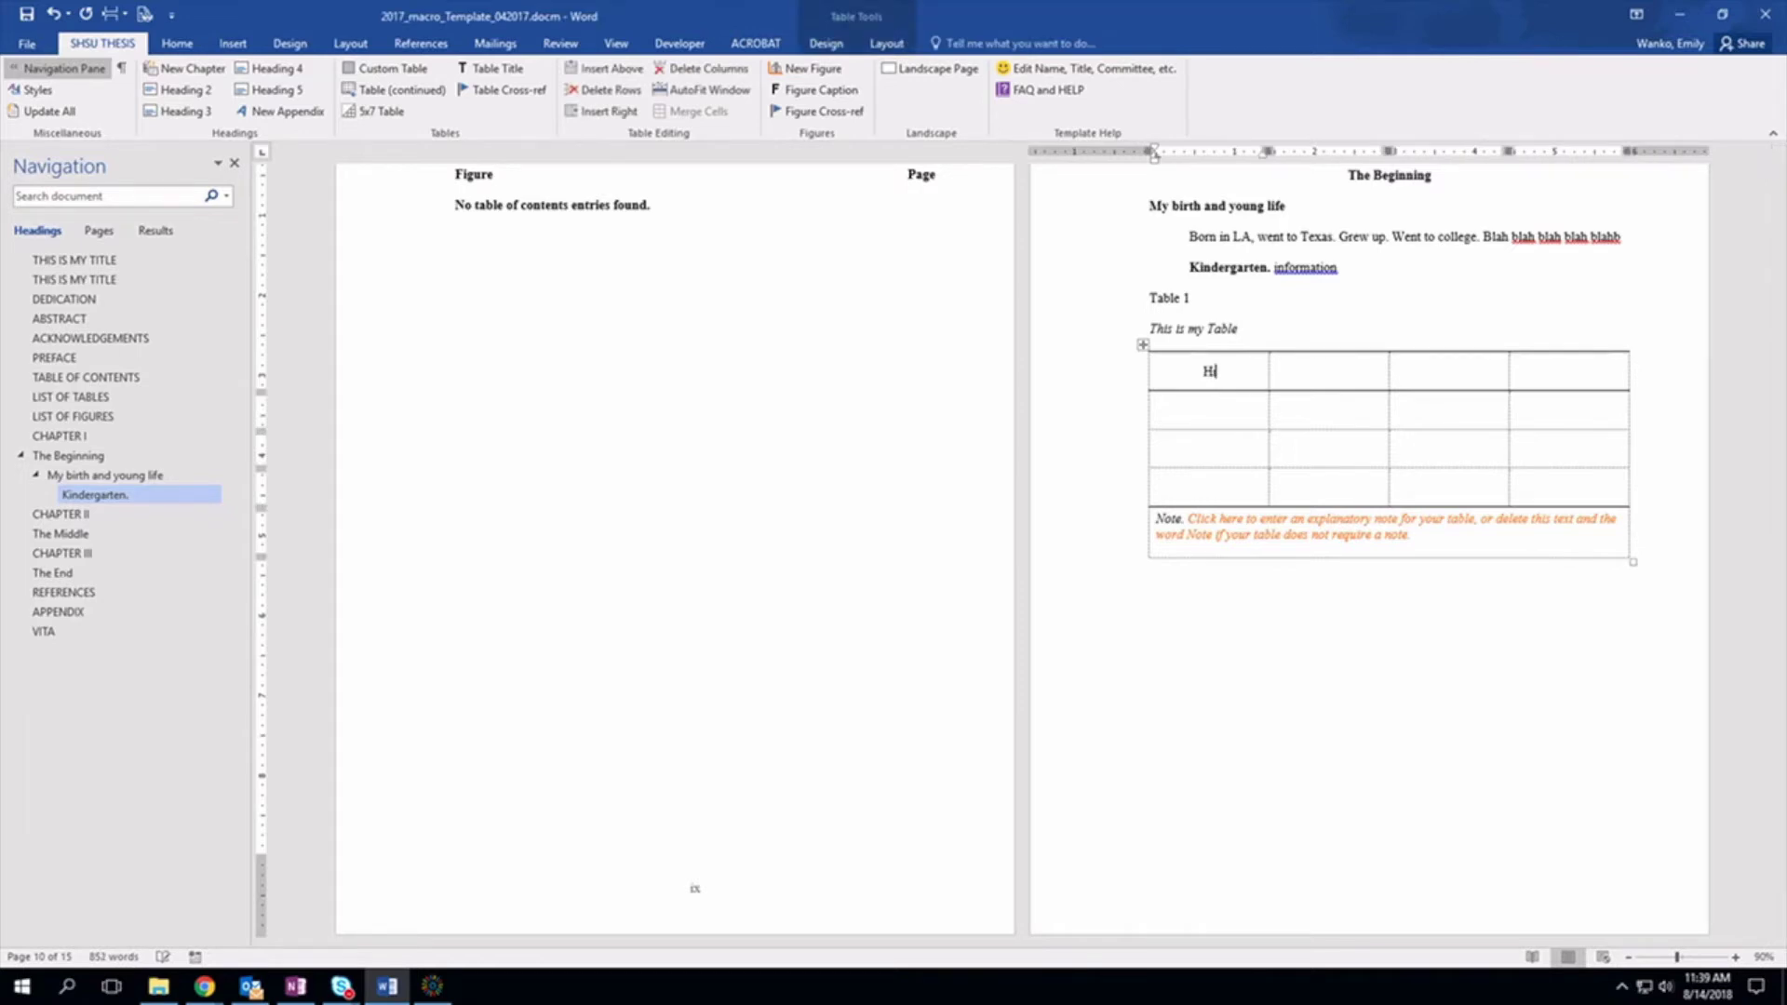
pyautogui.write('eight')
pyautogui.press('Tab')
pyautogui.write('Weight')
pyautogui.press('Tab')
pyautogui.write('Width')
# Enter sample data in Table 1: 444 and 44 under Height, 44 and 44 under Weight, and 444 in Width's second data row
pyautogui.click(1209, 409)
pyautogui.write('444')
pyautogui.click(1201, 449)
pyautogui.write('44')
pyautogui.click(1337, 445)
pyautogui.write('44')
pyautogui.click(1329, 400)
pyautogui.write('44')
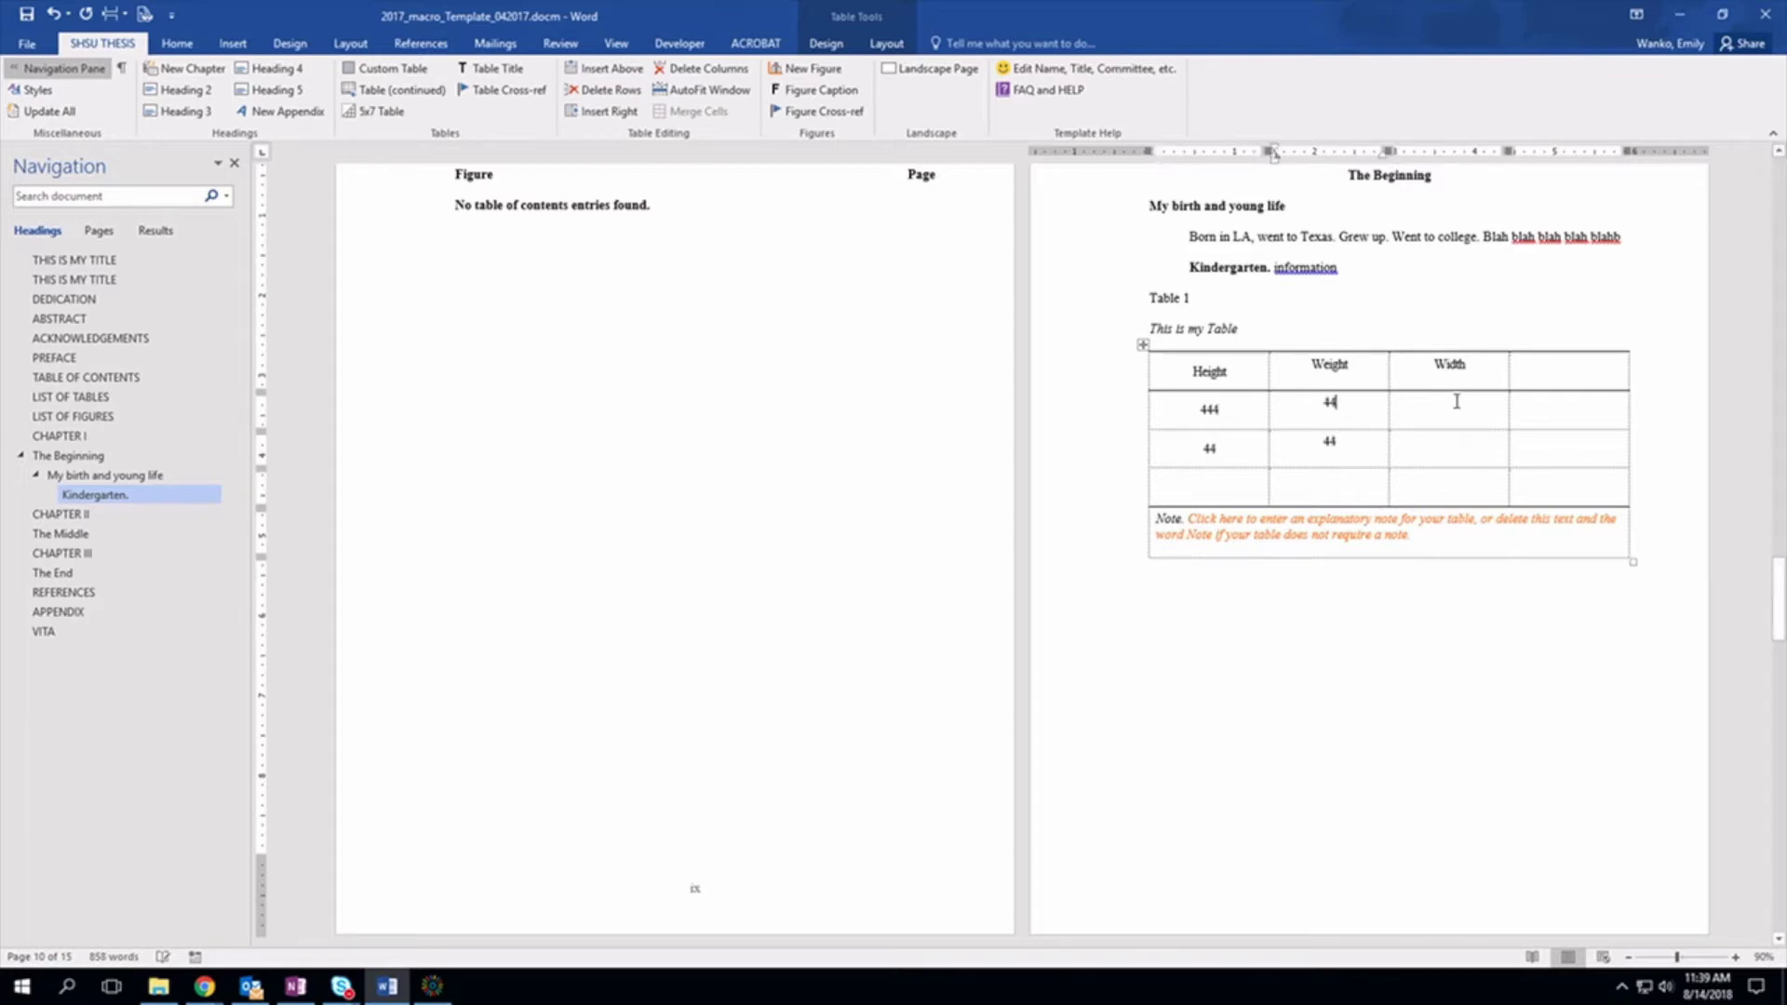
pyautogui.click(1456, 401)
pyautogui.click(1430, 453)
pyautogui.write('444')
# Update all generated lists in the document after filling in Table 1
pyautogui.scroll(2, 1303, 758)
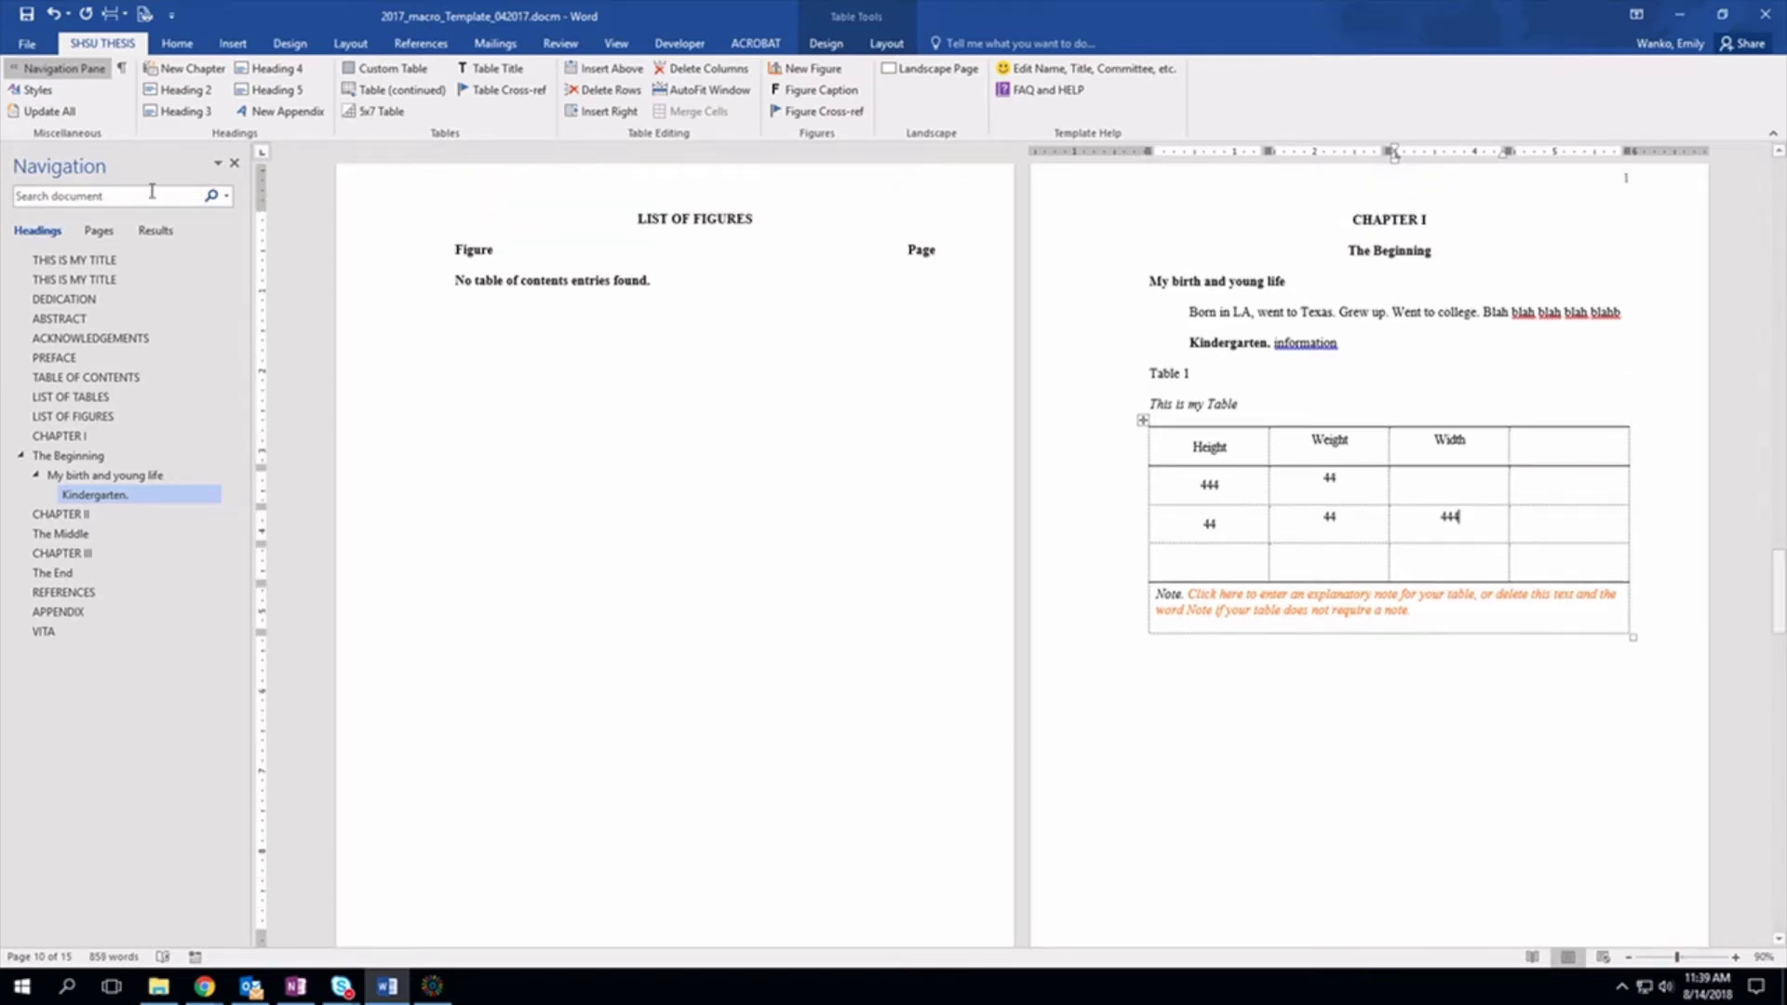
pyautogui.click(51, 113)
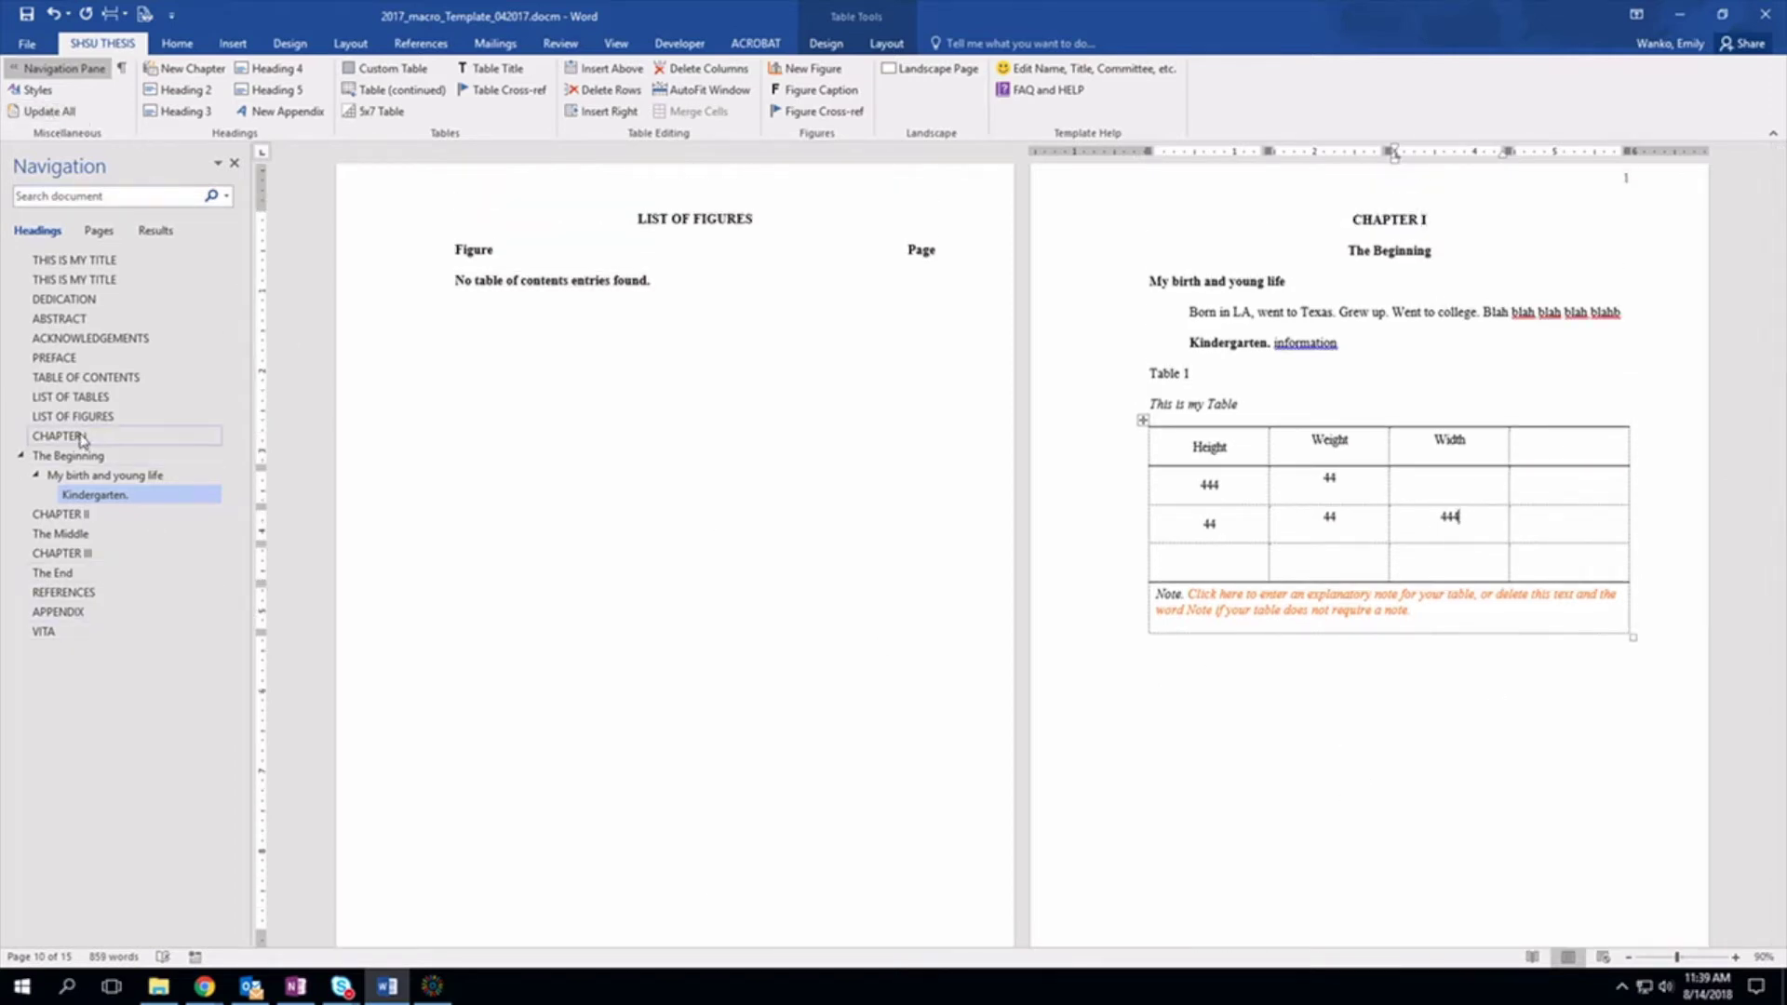
# Examine the List of Tables entry and compare it with Table 1 in Chapter I
pyautogui.click(82, 400)
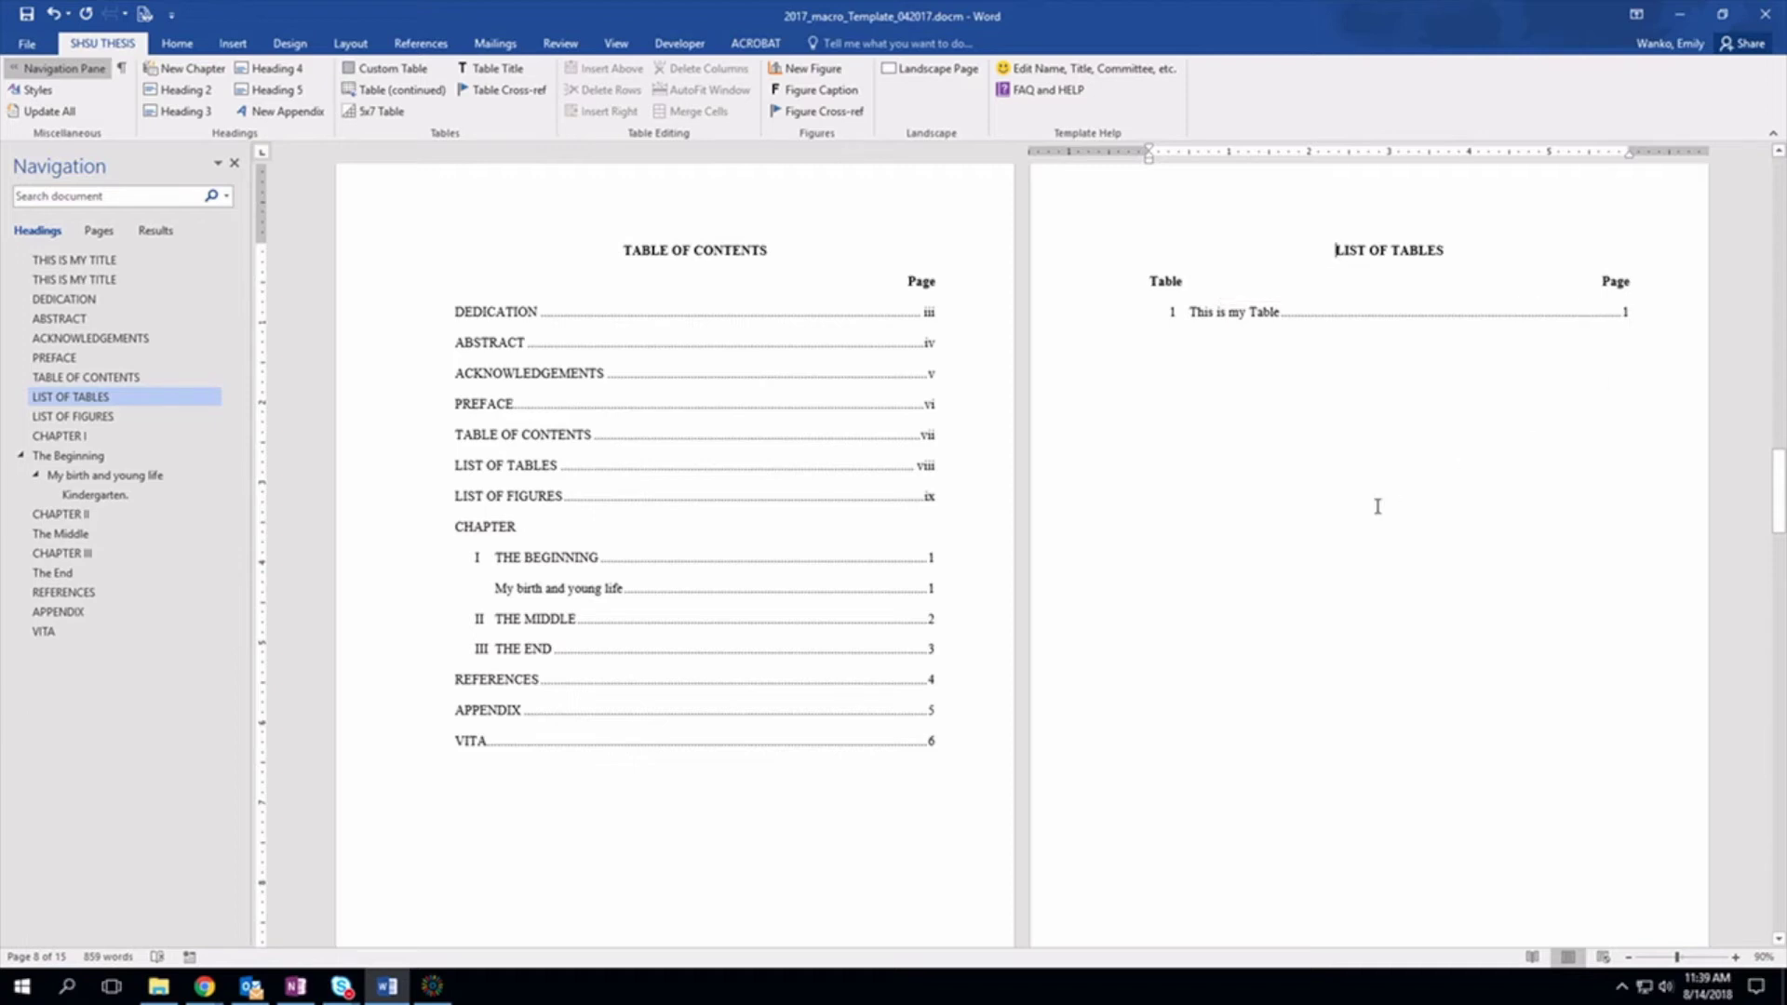
pyautogui.scroll(-1, 1378, 506)
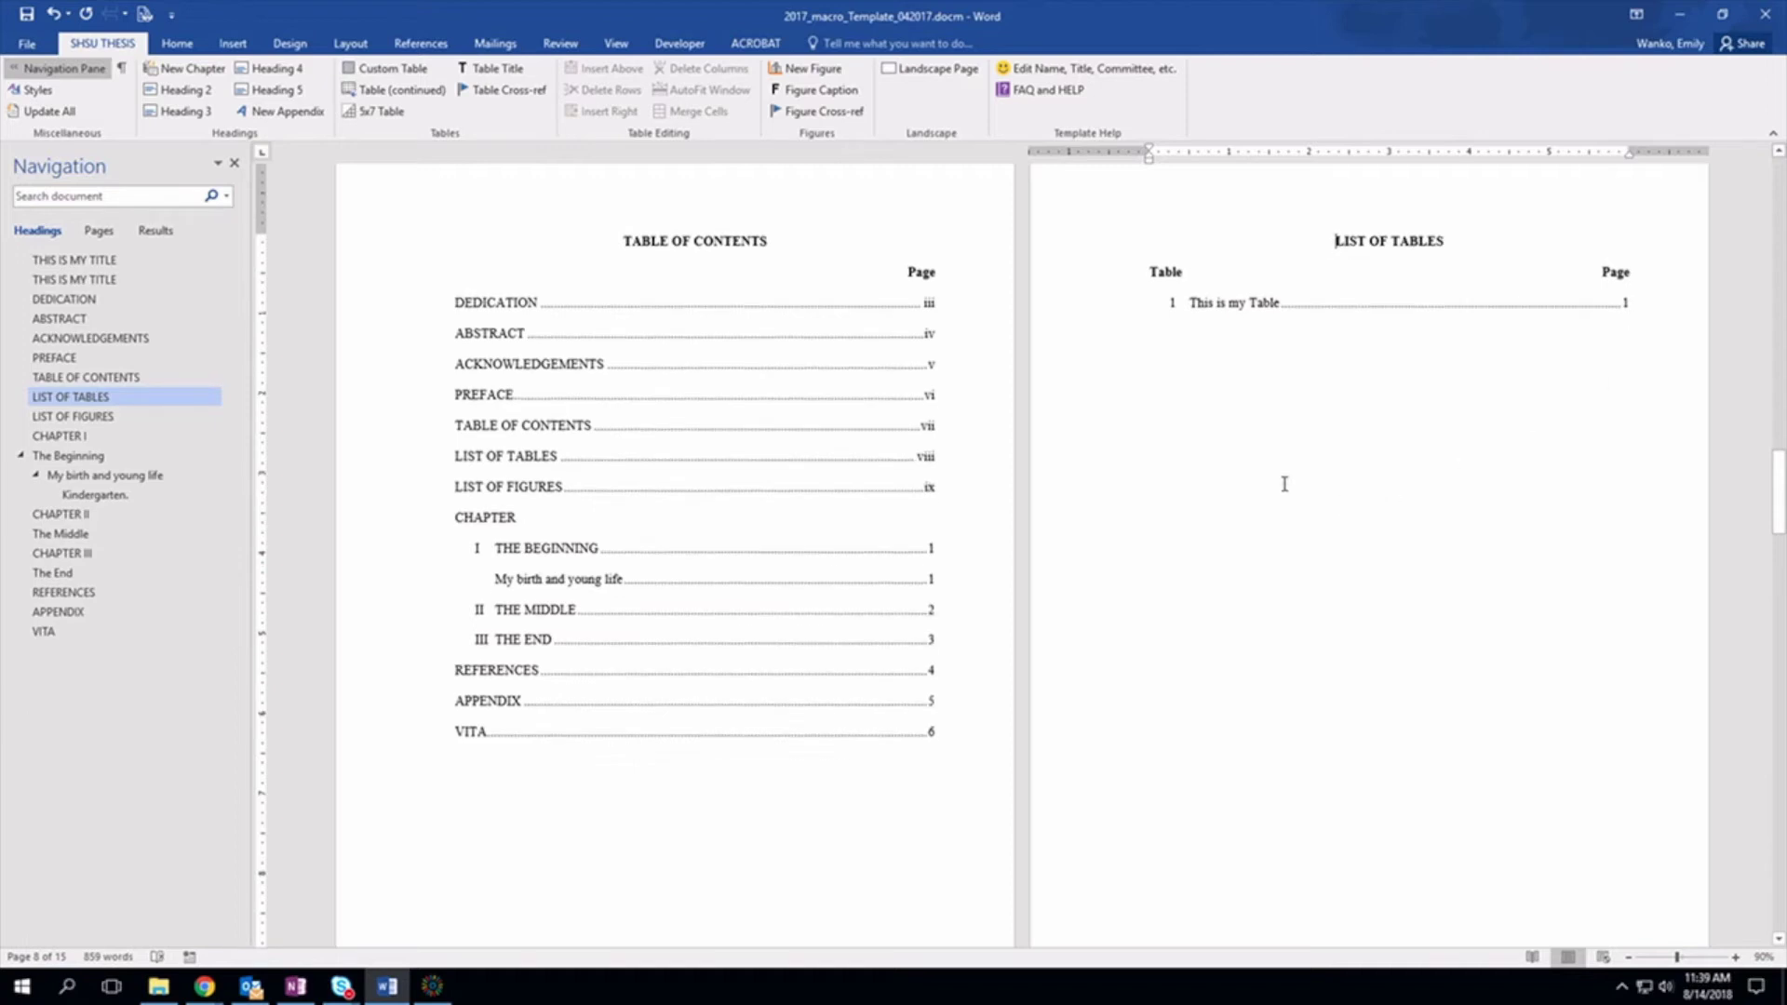
pyautogui.scroll(-3, 1284, 470)
pyautogui.scroll(-15, 1284, 470)
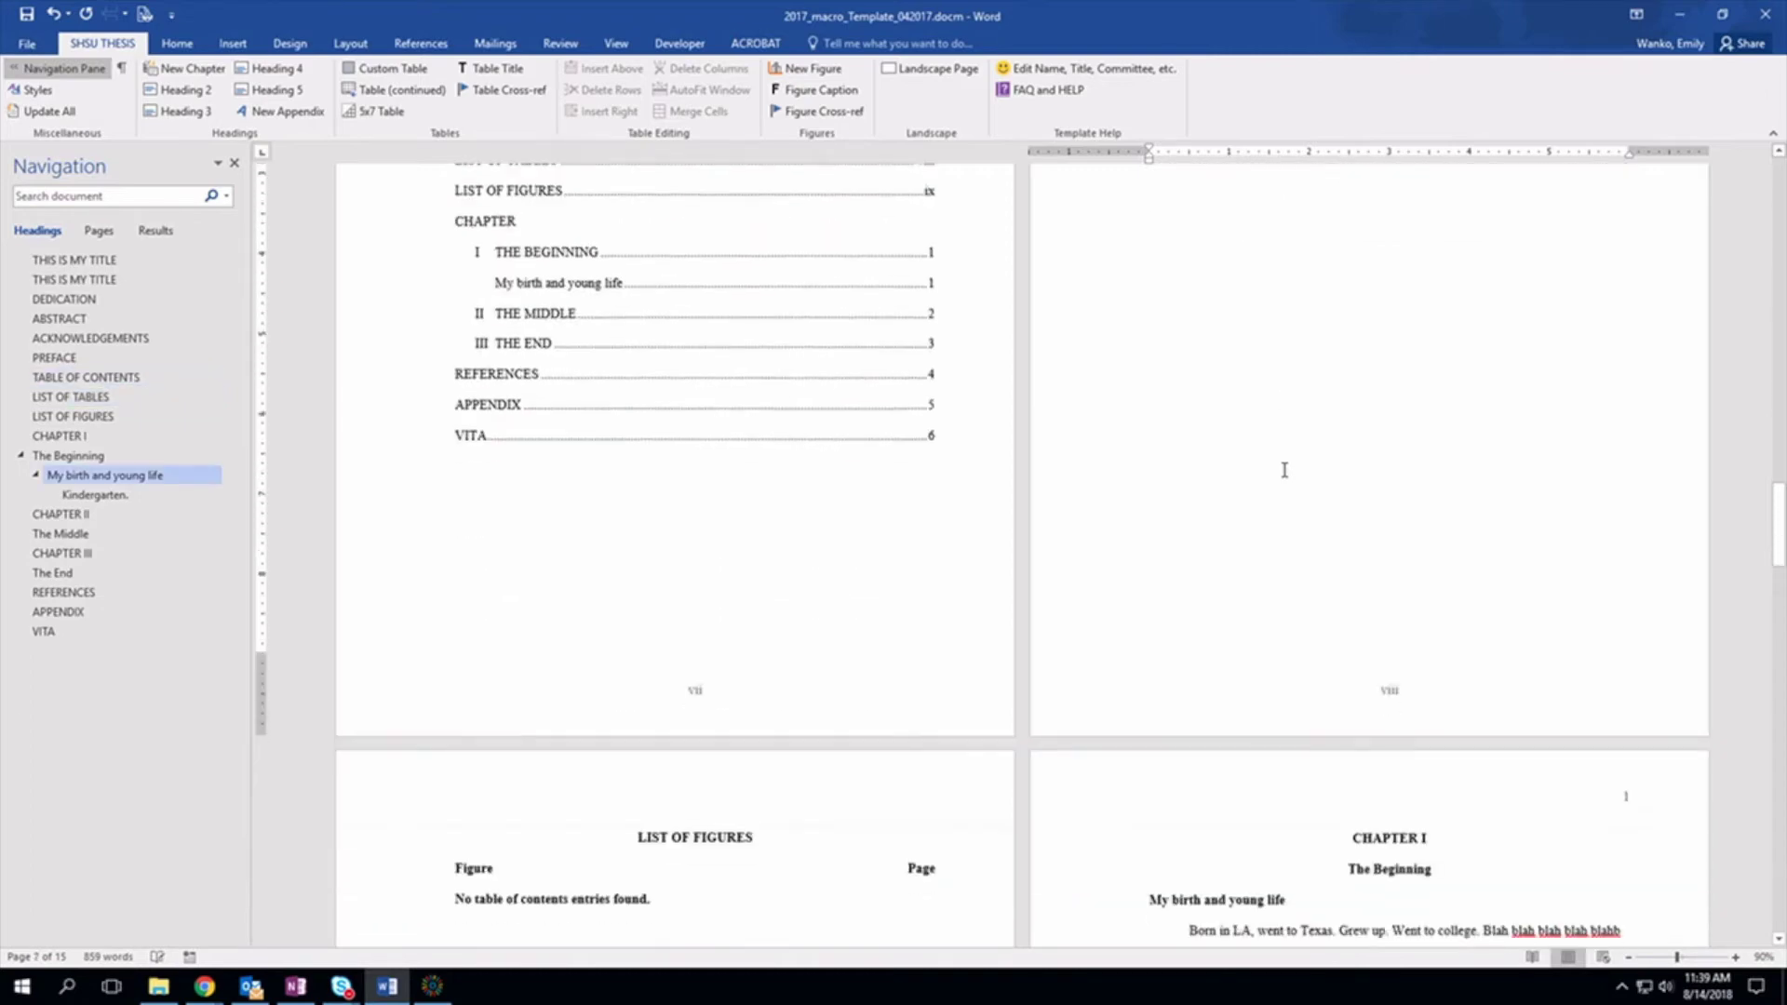
pyautogui.scroll(-1, 1282, 471)
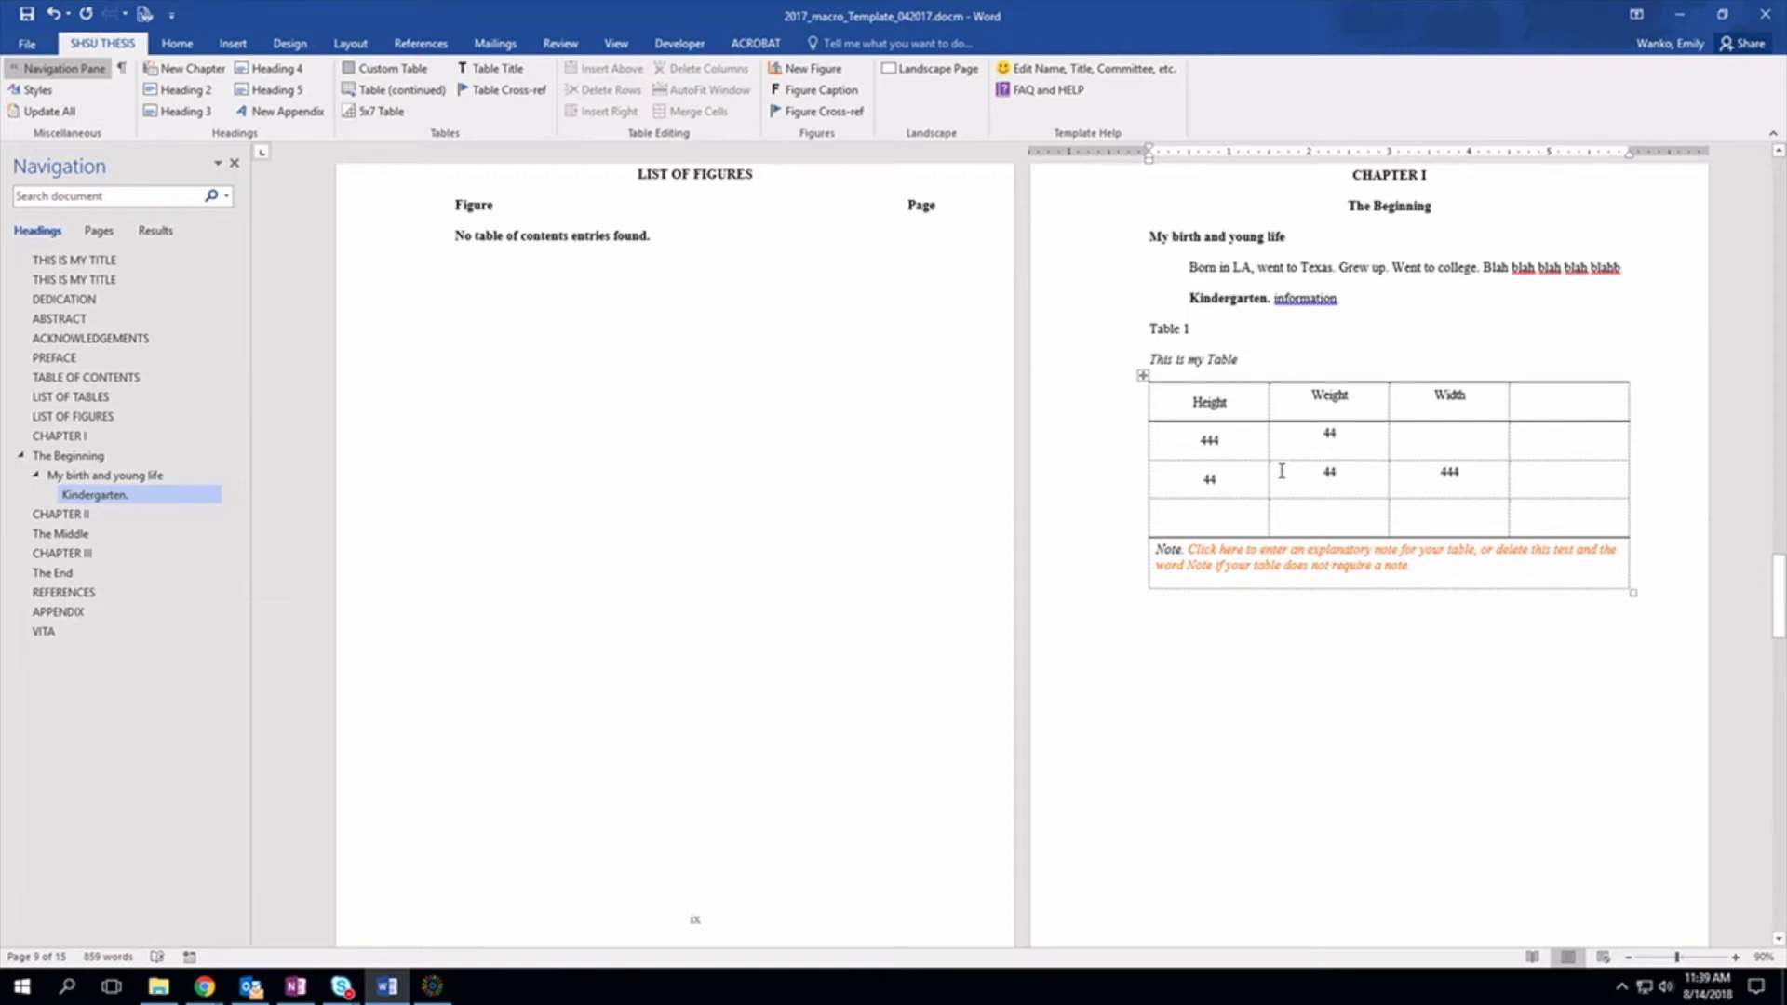
pyautogui.scroll(4, 1305, 617)
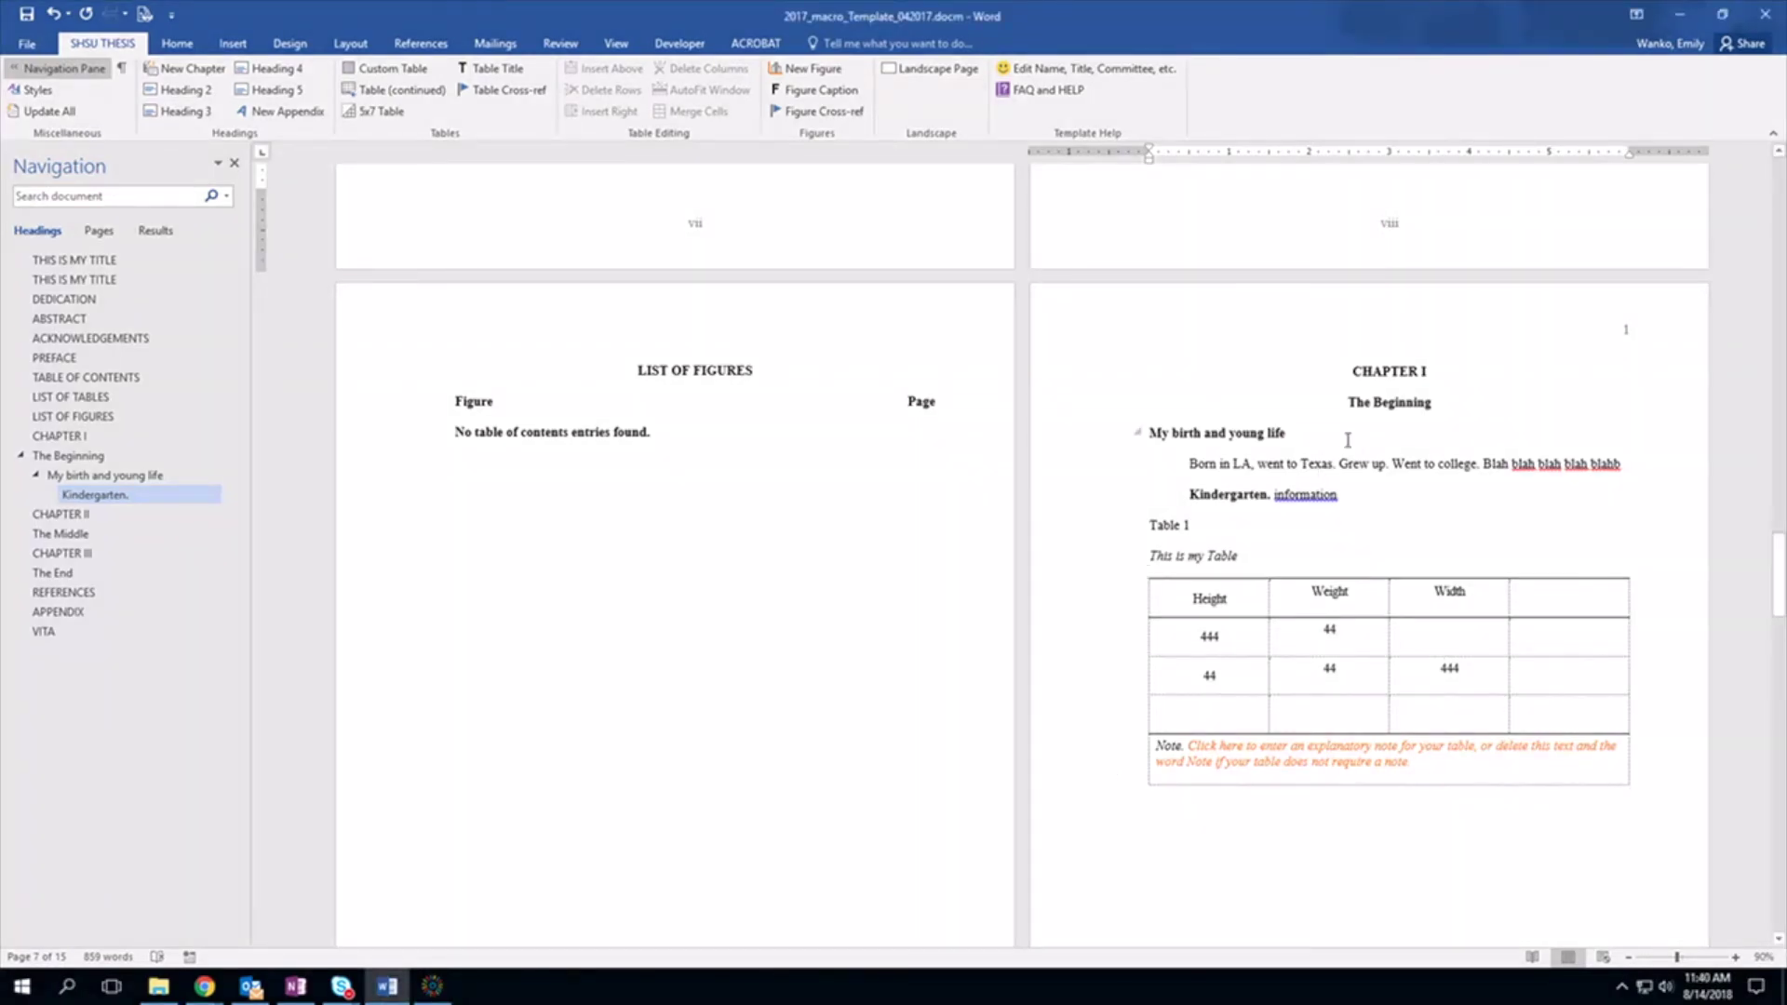
# Insert a new figure placeholder with caption below the title "The Middle" in Chapter II
pyautogui.scroll(-10, 1242, 582)
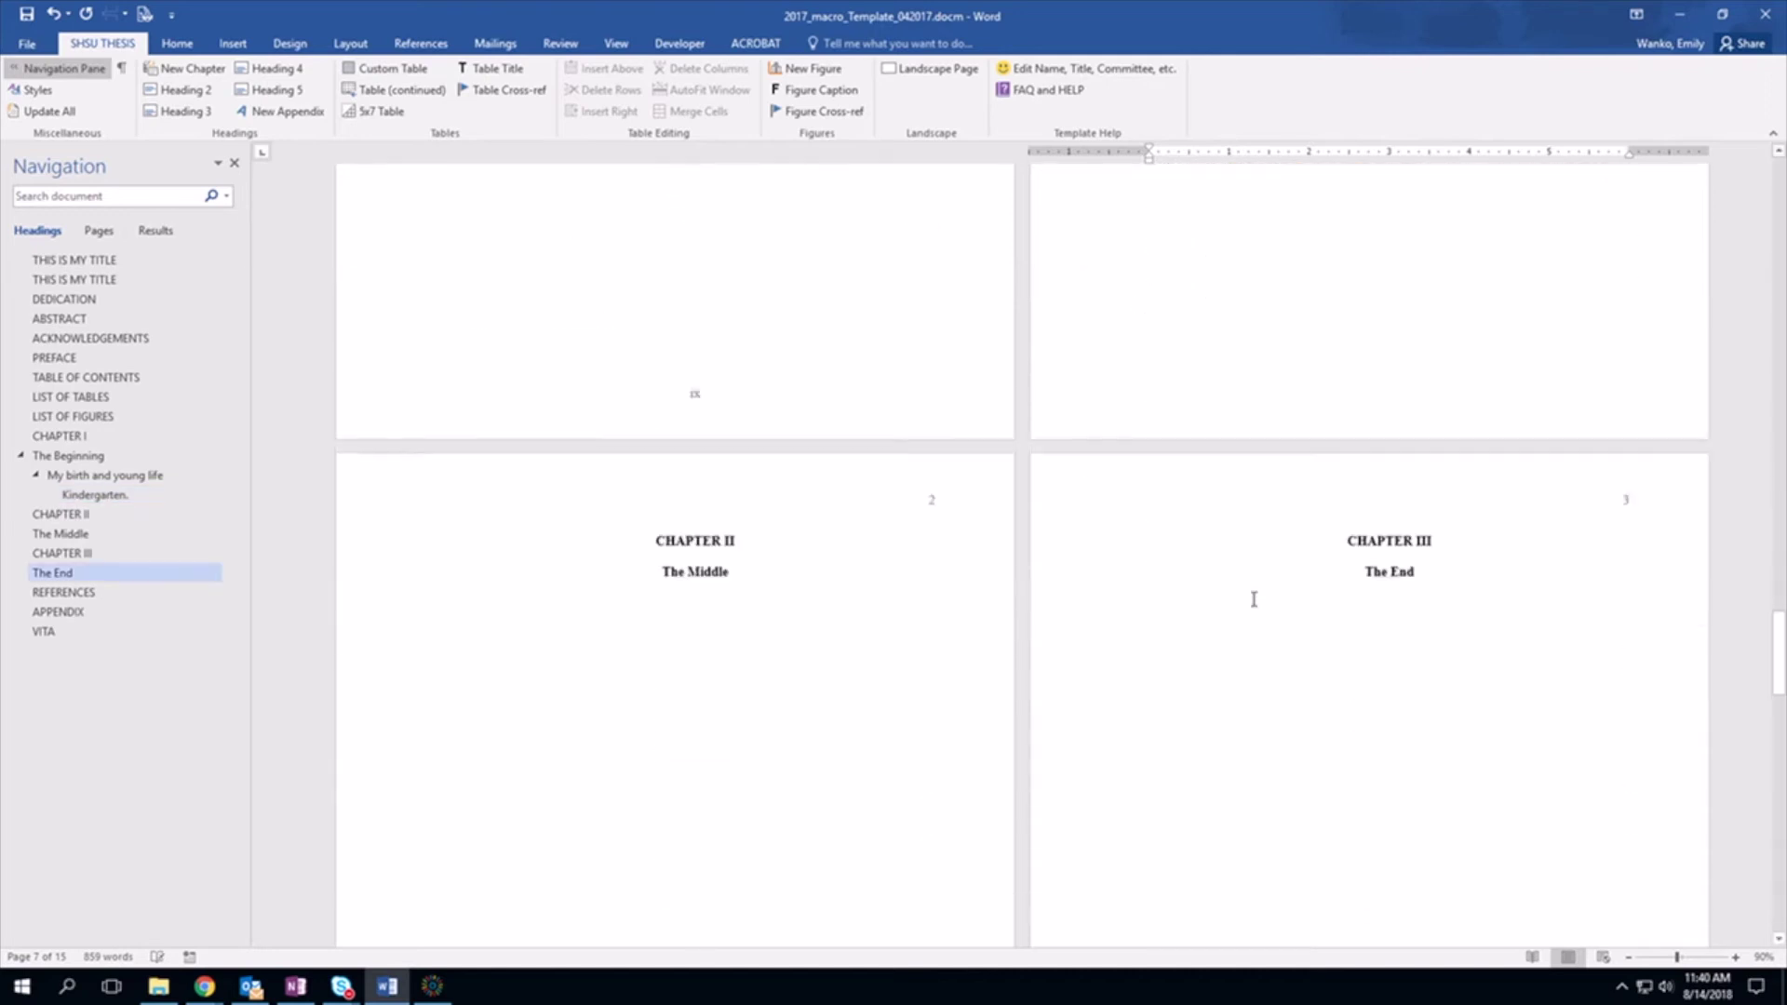
pyautogui.doubleClick(429, 489)
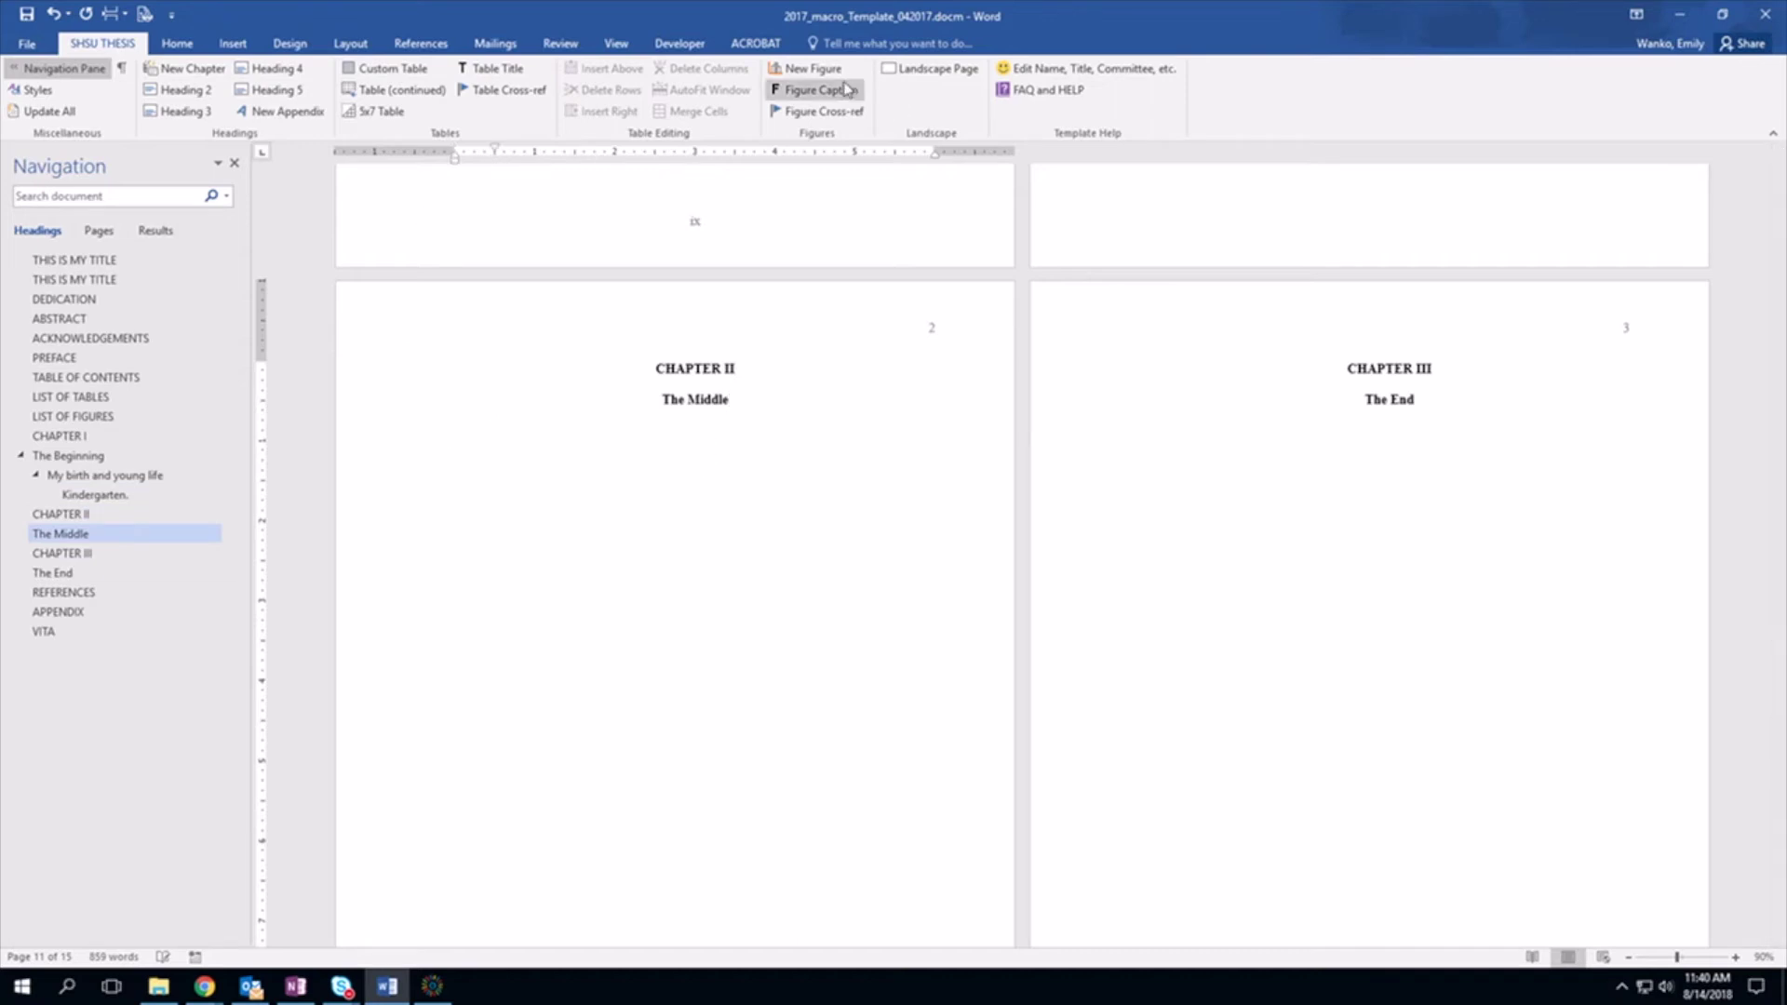
pyautogui.click(812, 68)
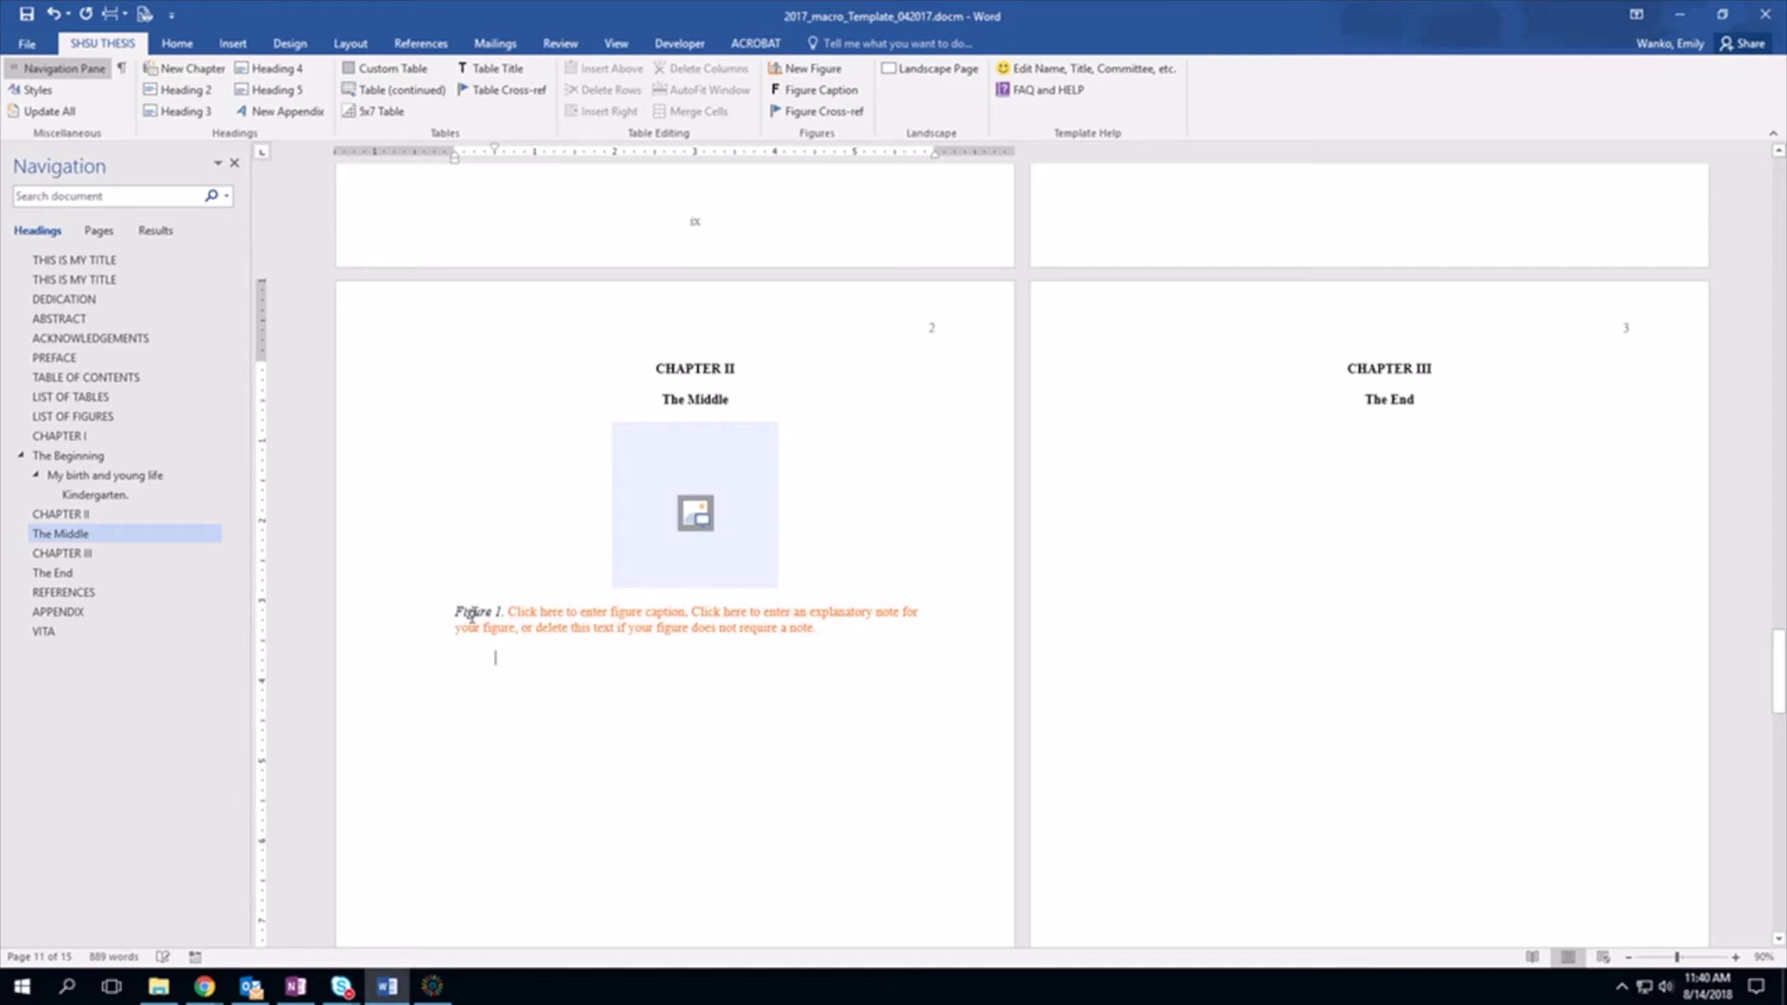
# Enter "This is my Figure" as the caption of Figure 1
pyautogui.click(526, 613)
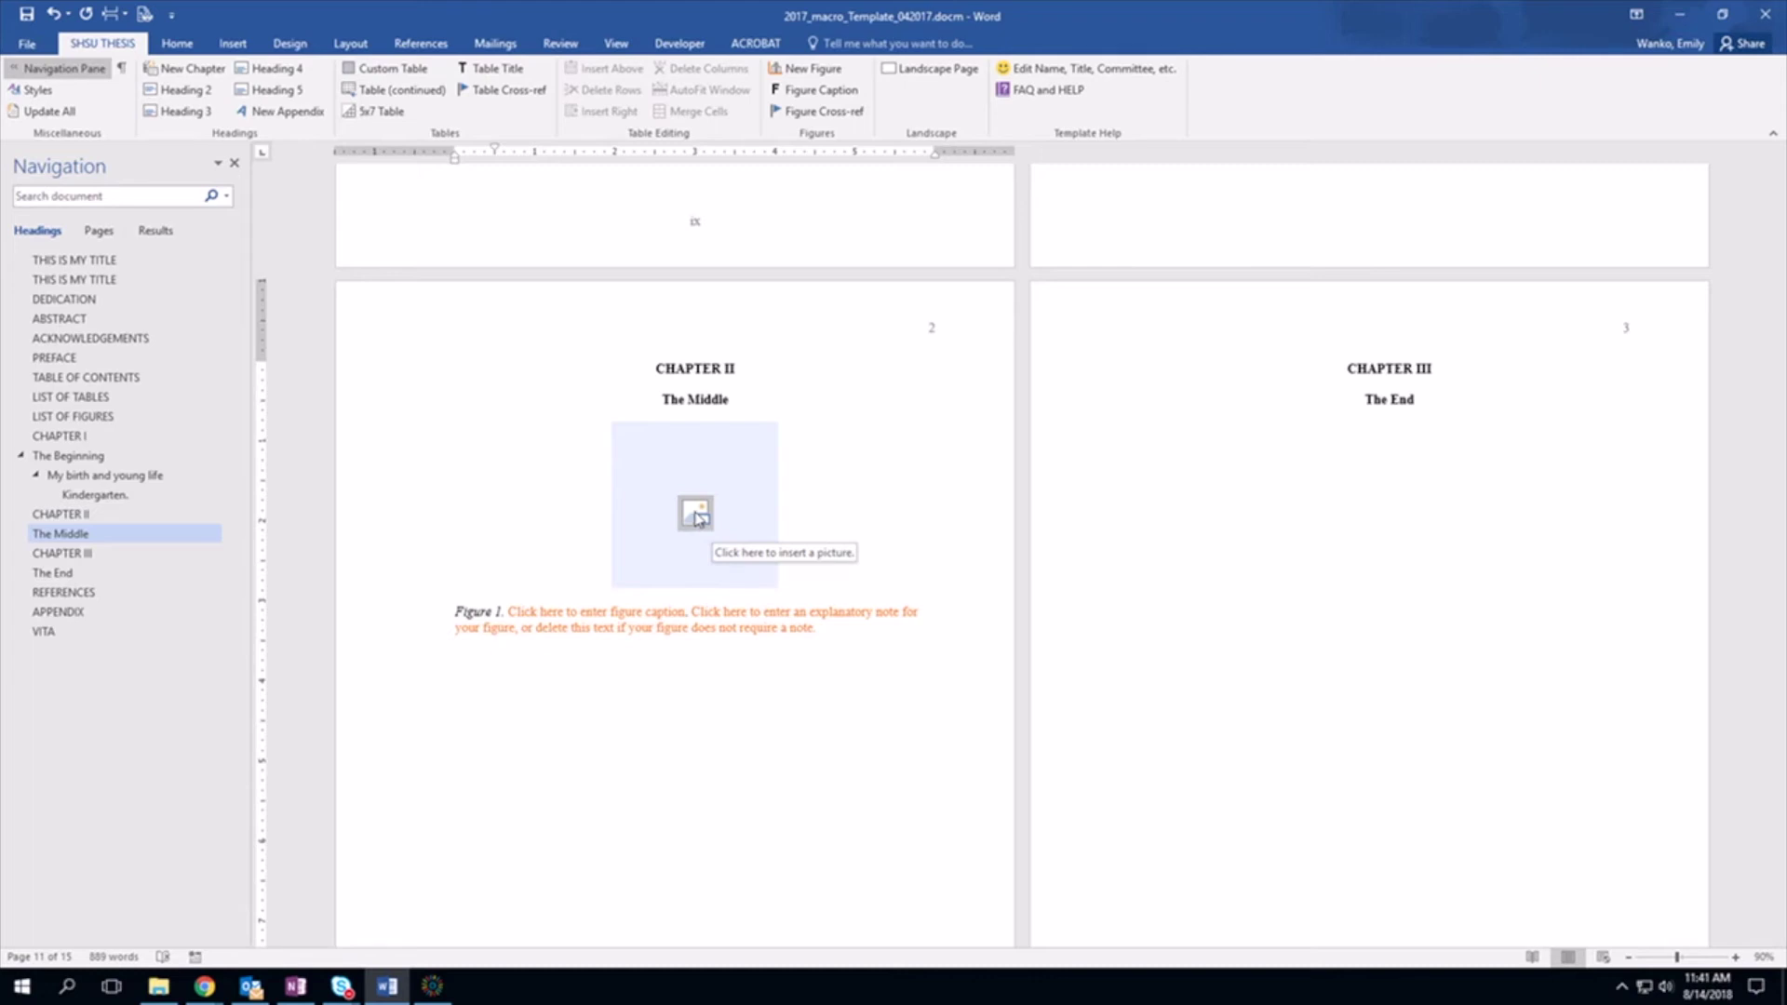
pyautogui.click(570, 614)
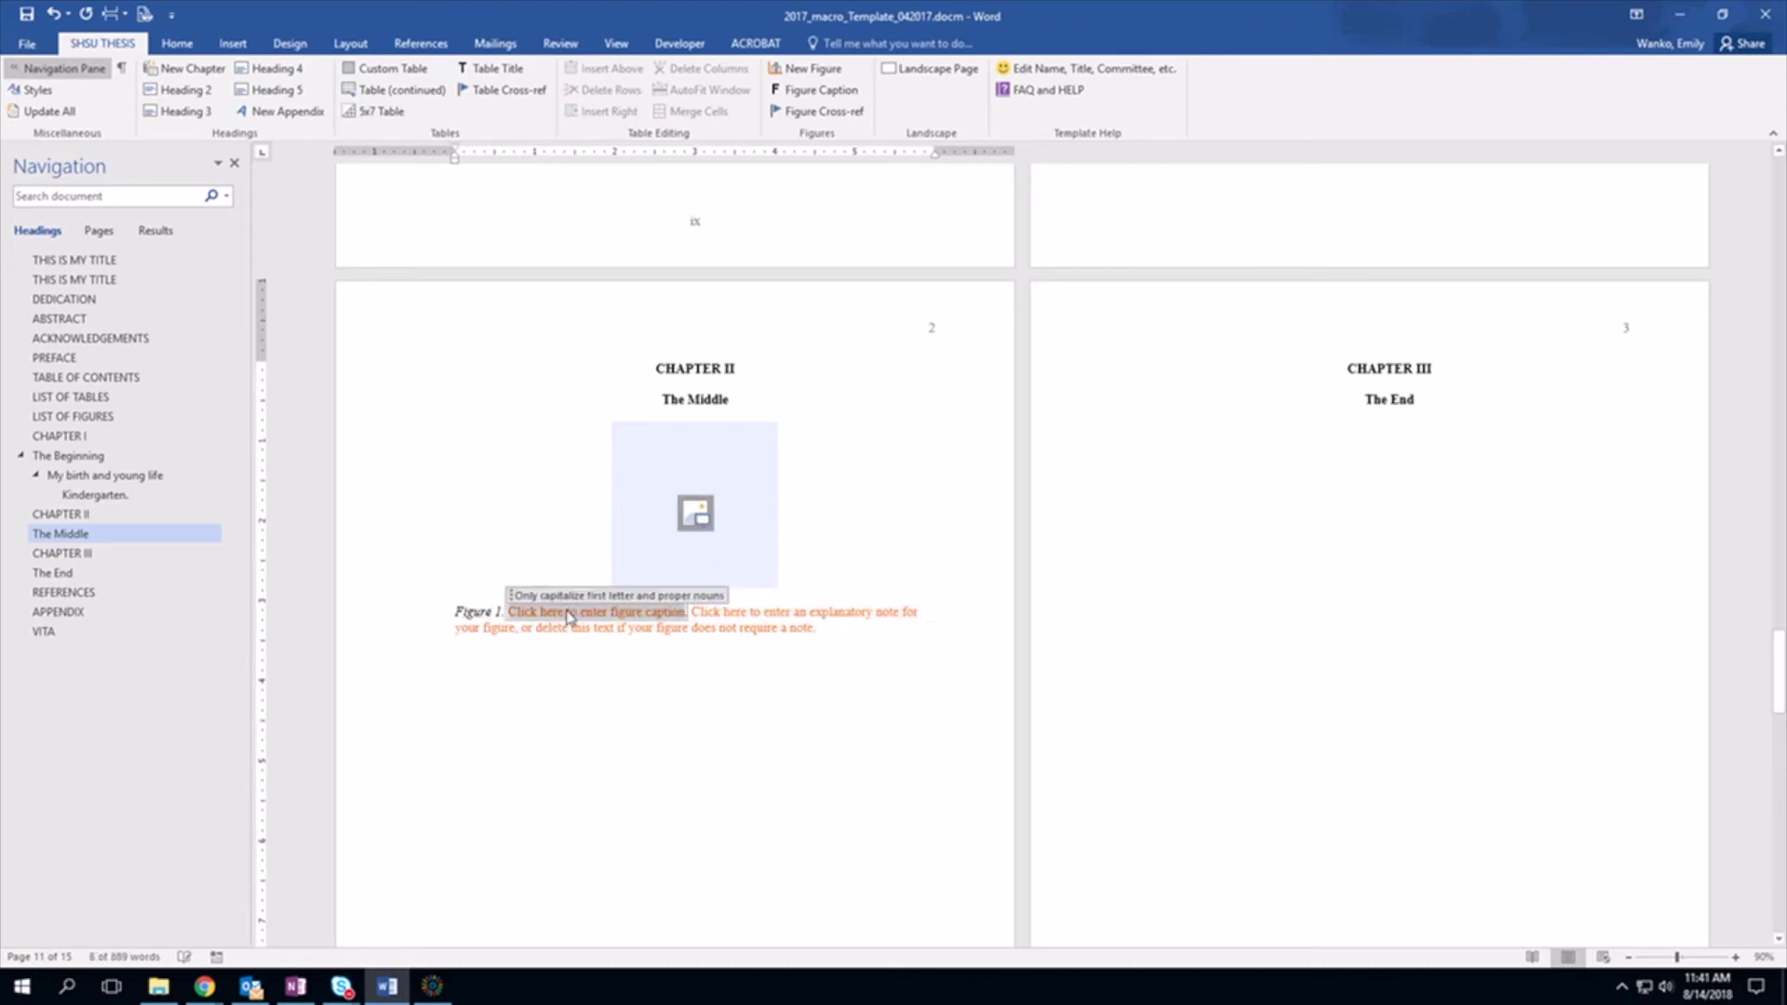
pyautogui.write('This is my Figure')
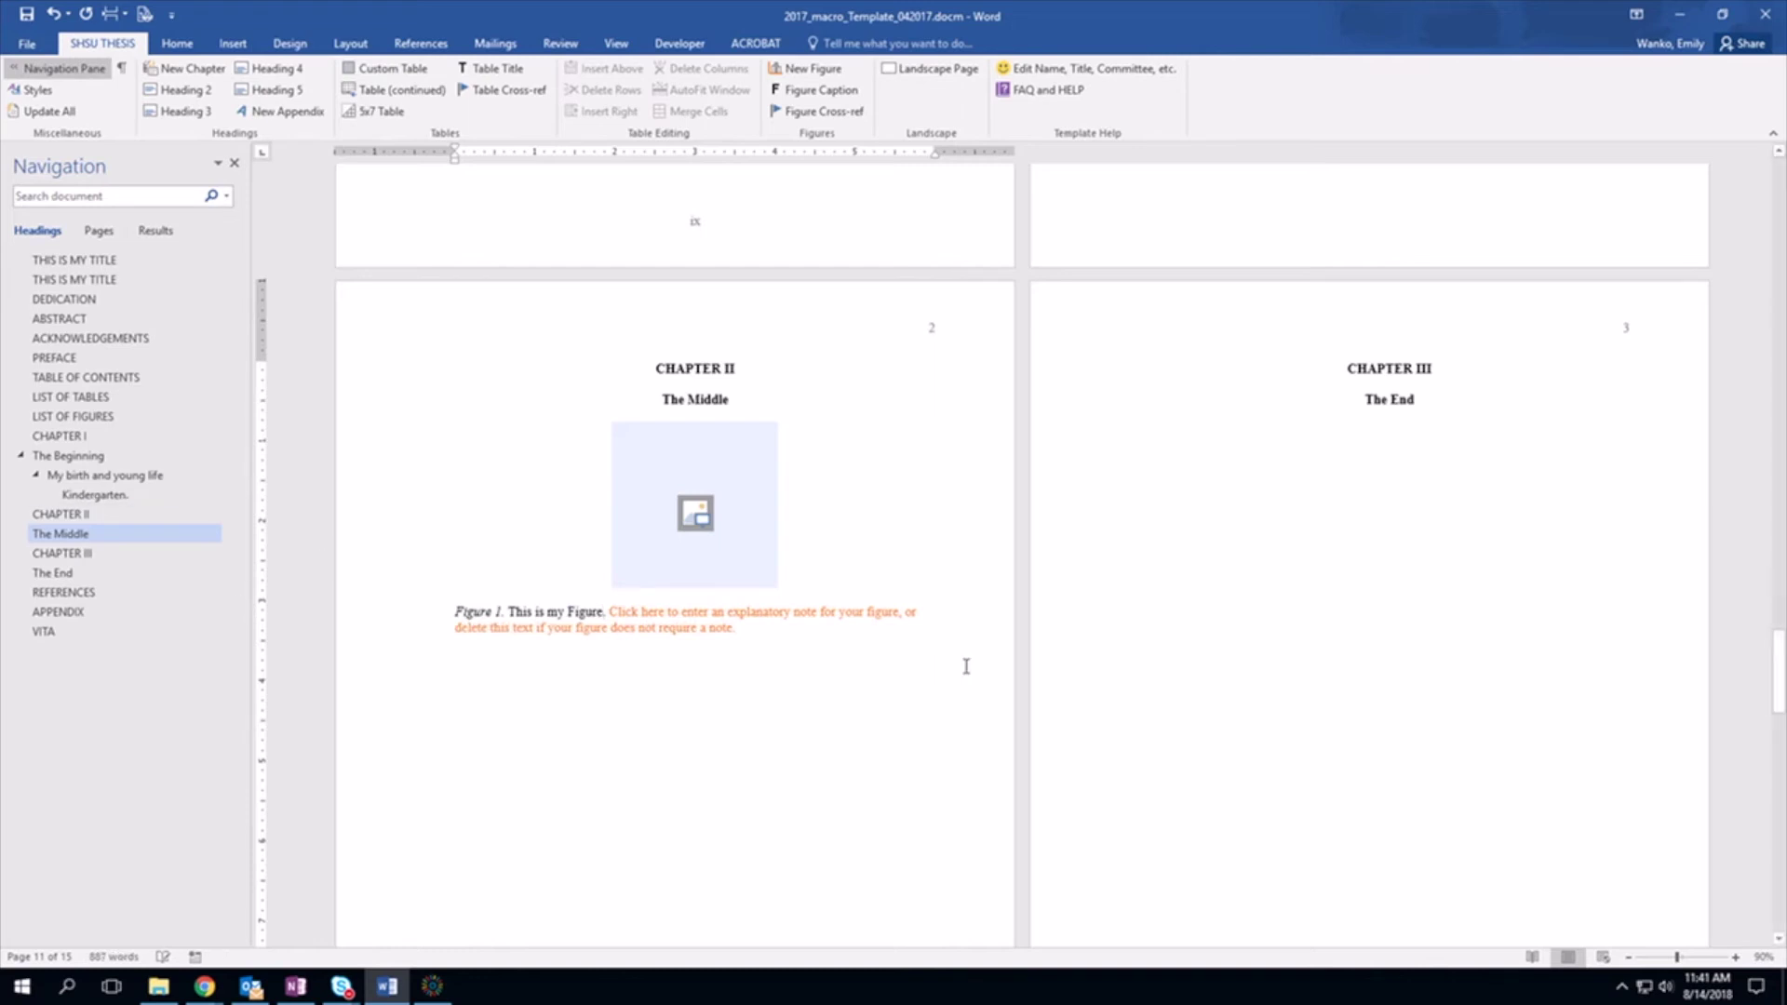
pyautogui.write('.')
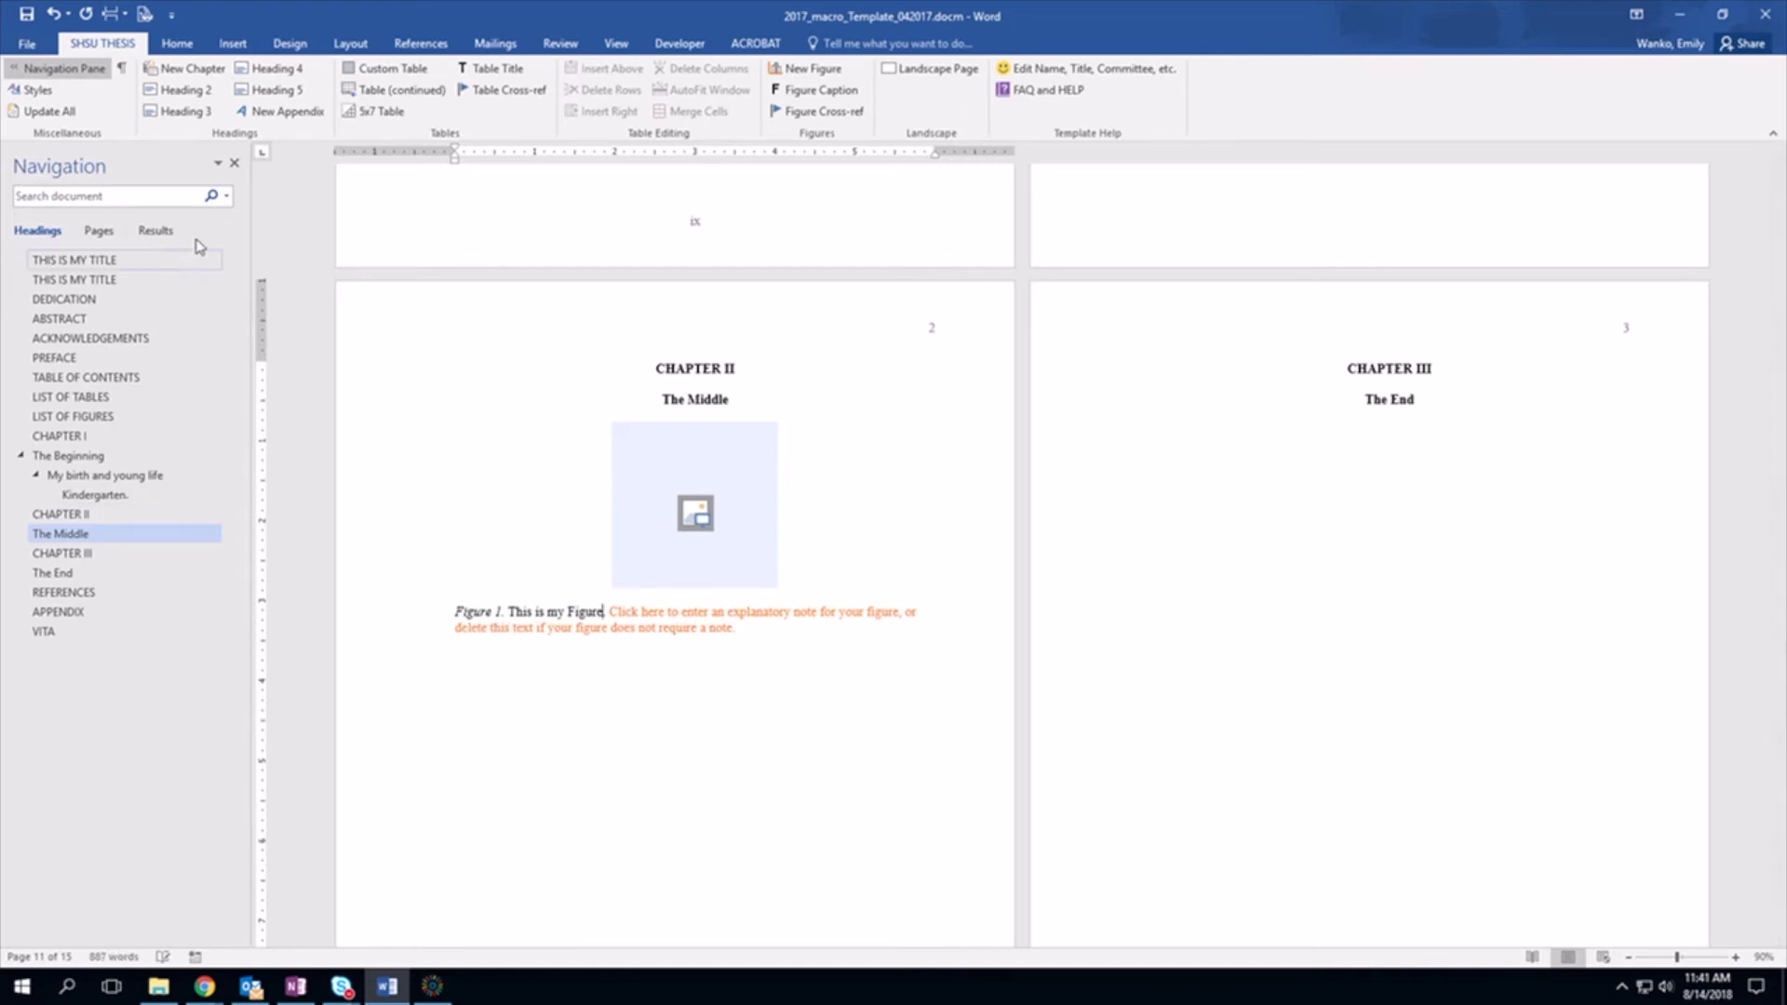
# Update all generated lists in the document and check the Figure 1 entry in the List of Figures
pyautogui.click(42, 110)
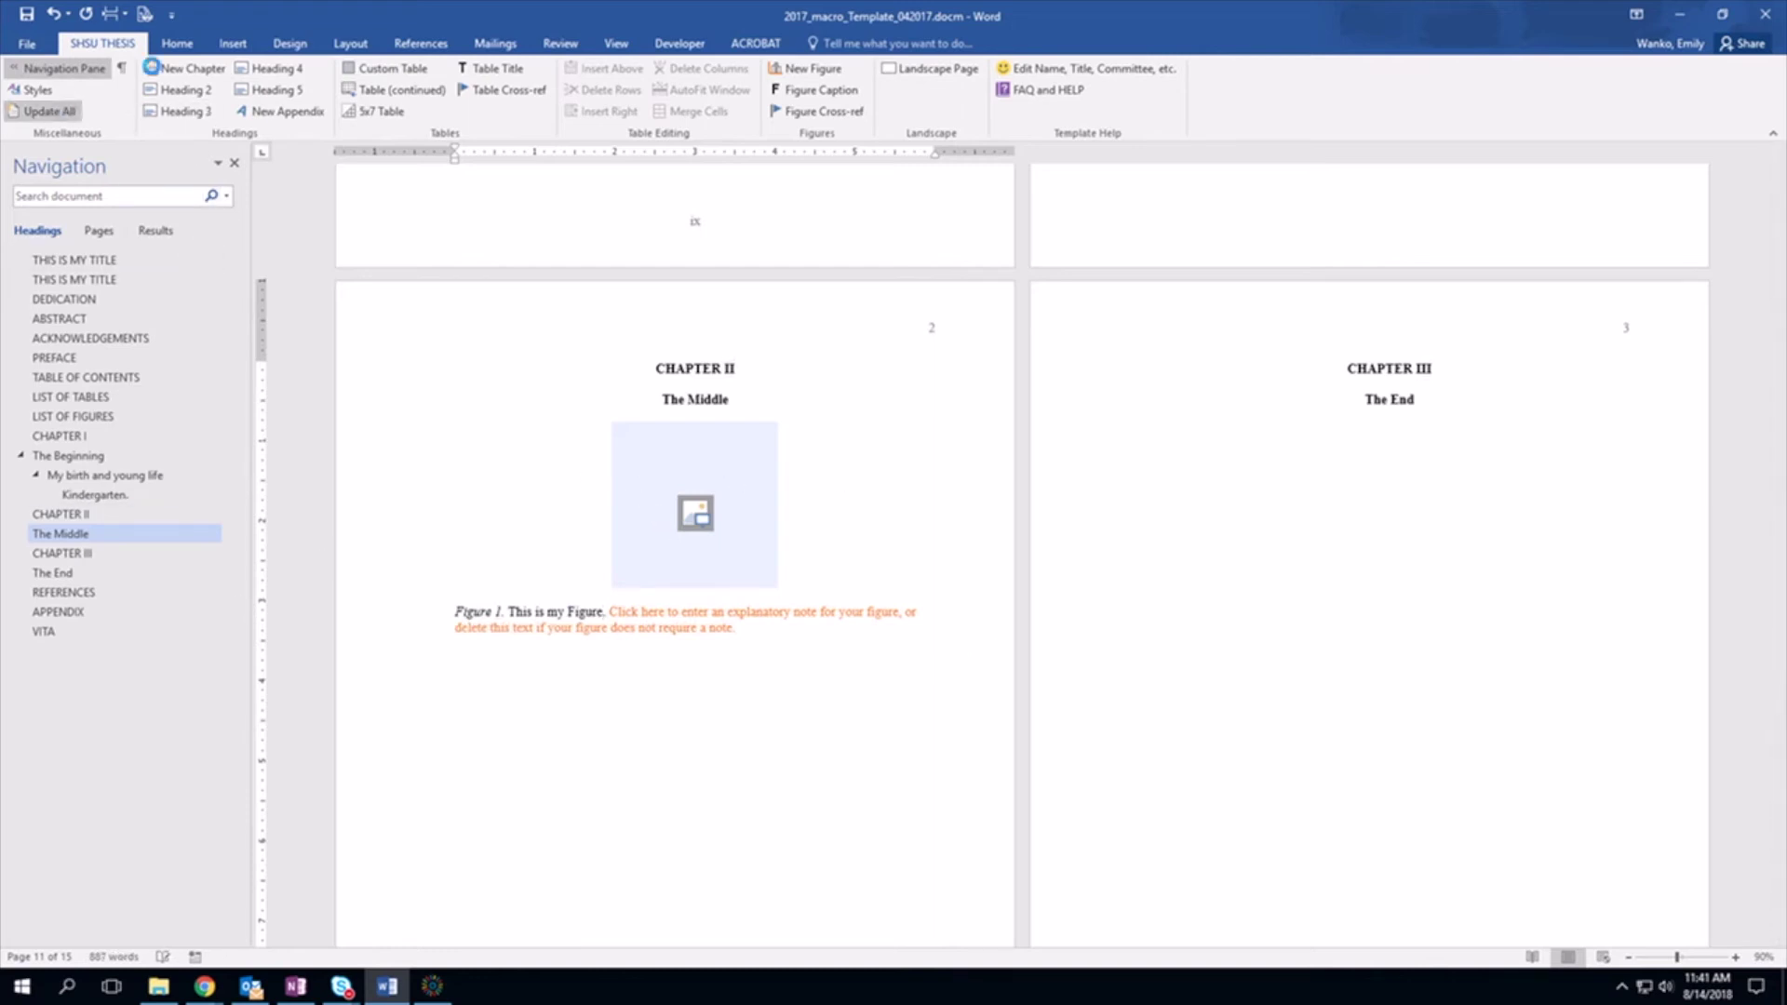
pyautogui.click(102, 417)
pyautogui.scroll(3, 727, 508)
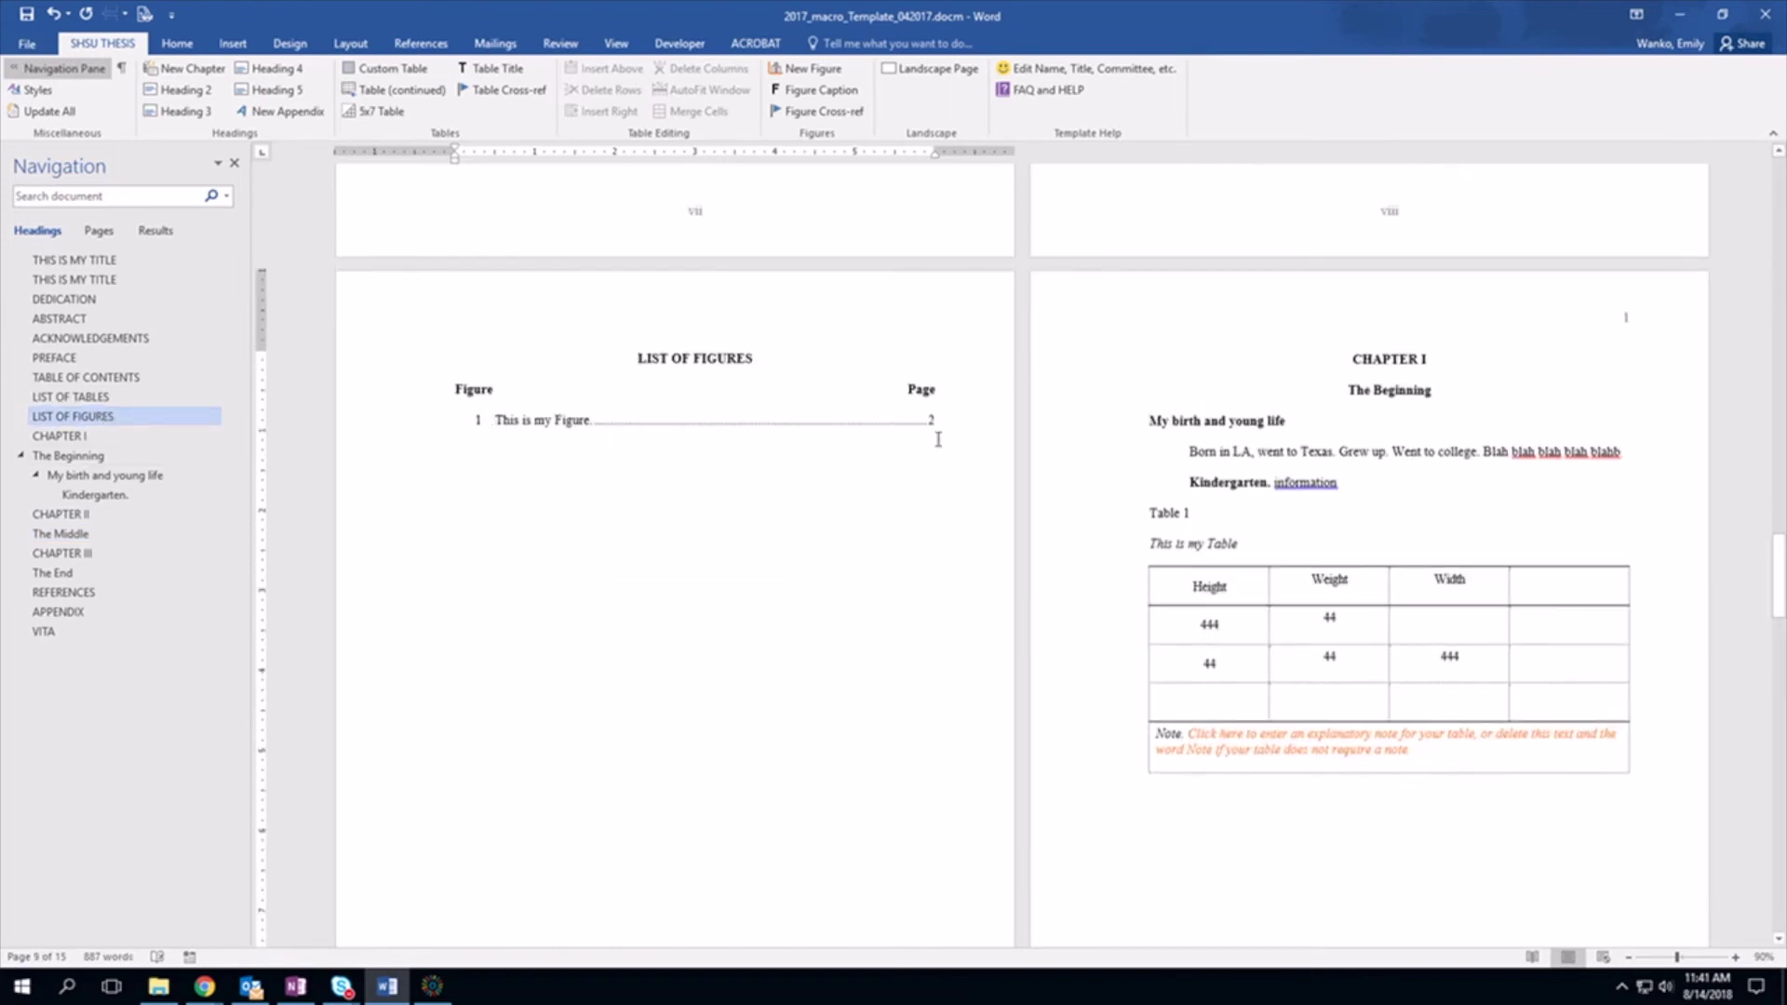
pyautogui.scroll(-15, 647, 514)
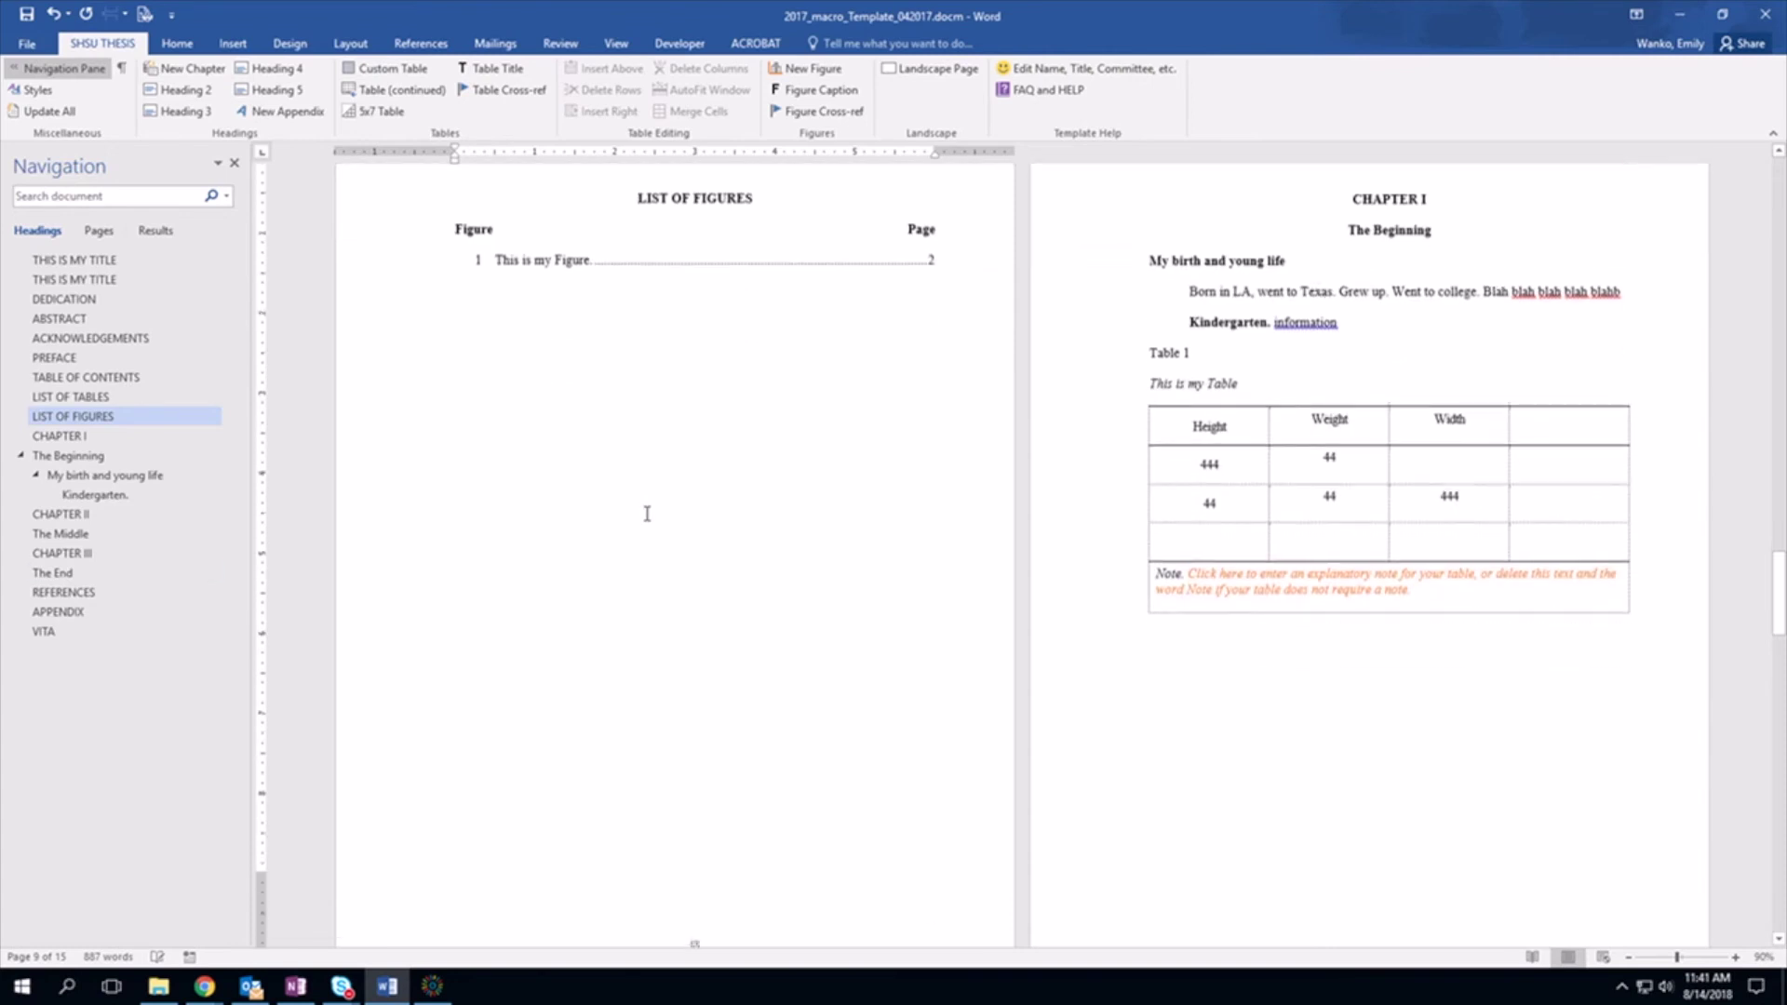
pyautogui.scroll(-1, 645, 517)
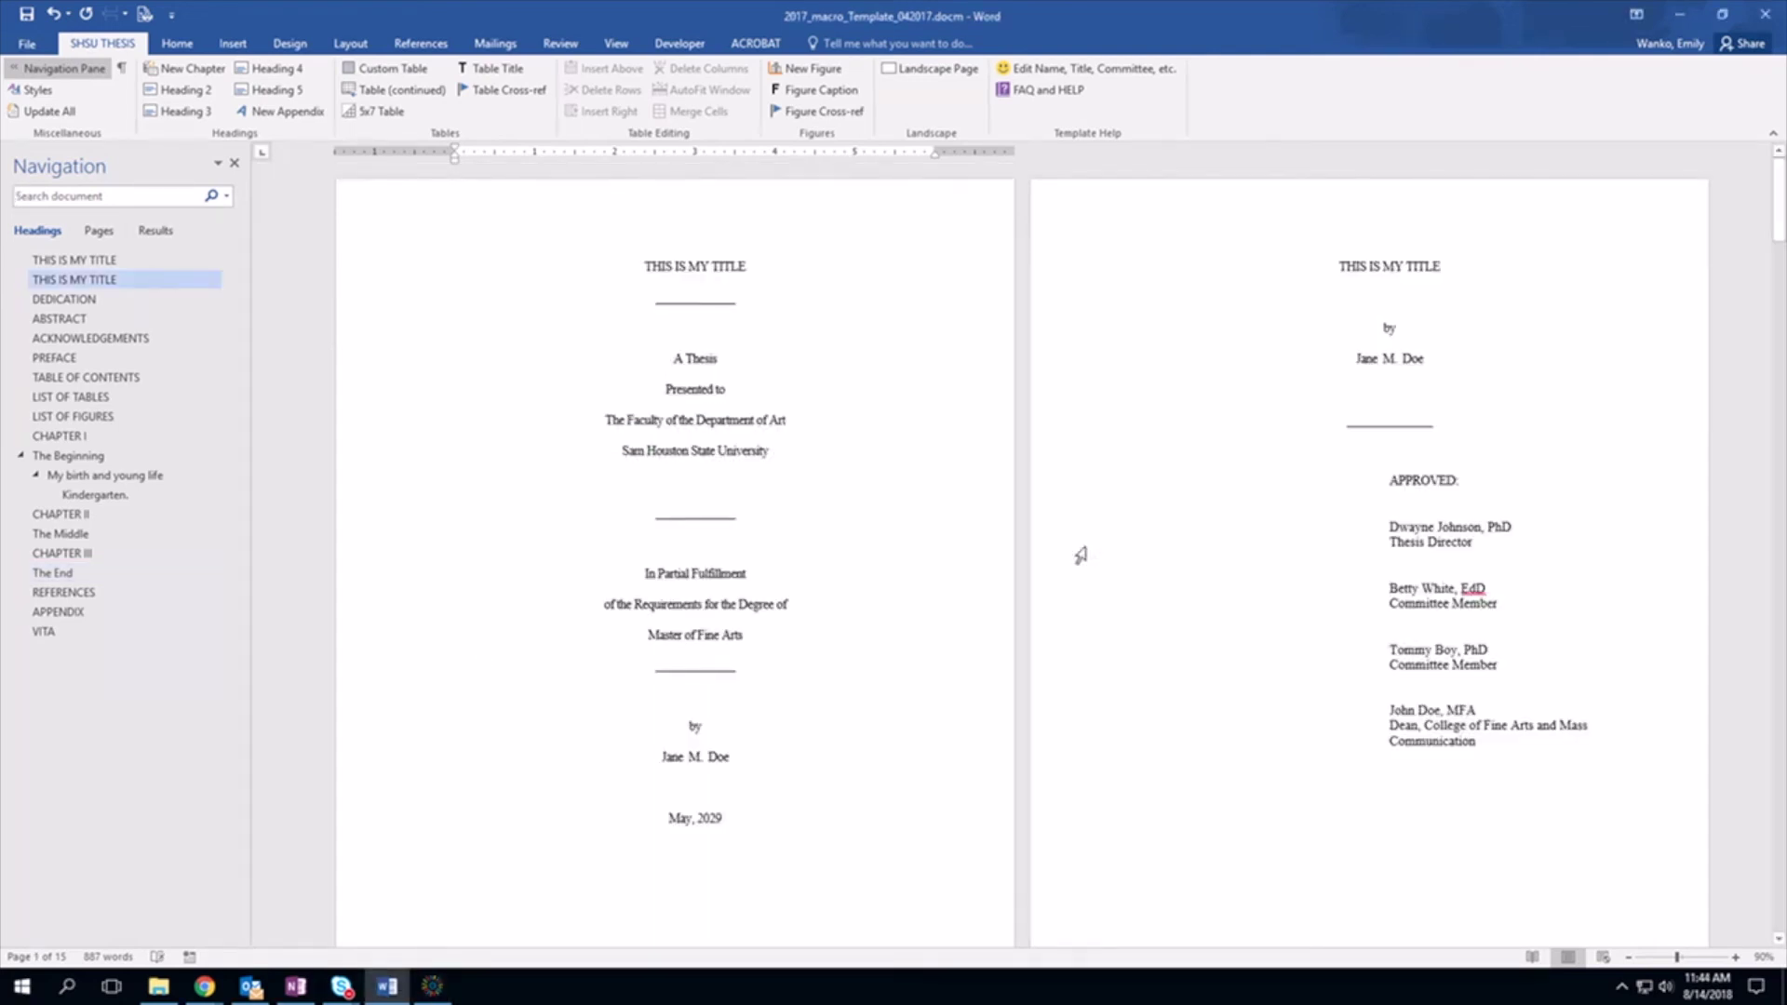
# Review the thesis from the title page through the front matter and generated lists to the table and figure in the chapters
pyautogui.scroll(-1, 1081, 556)
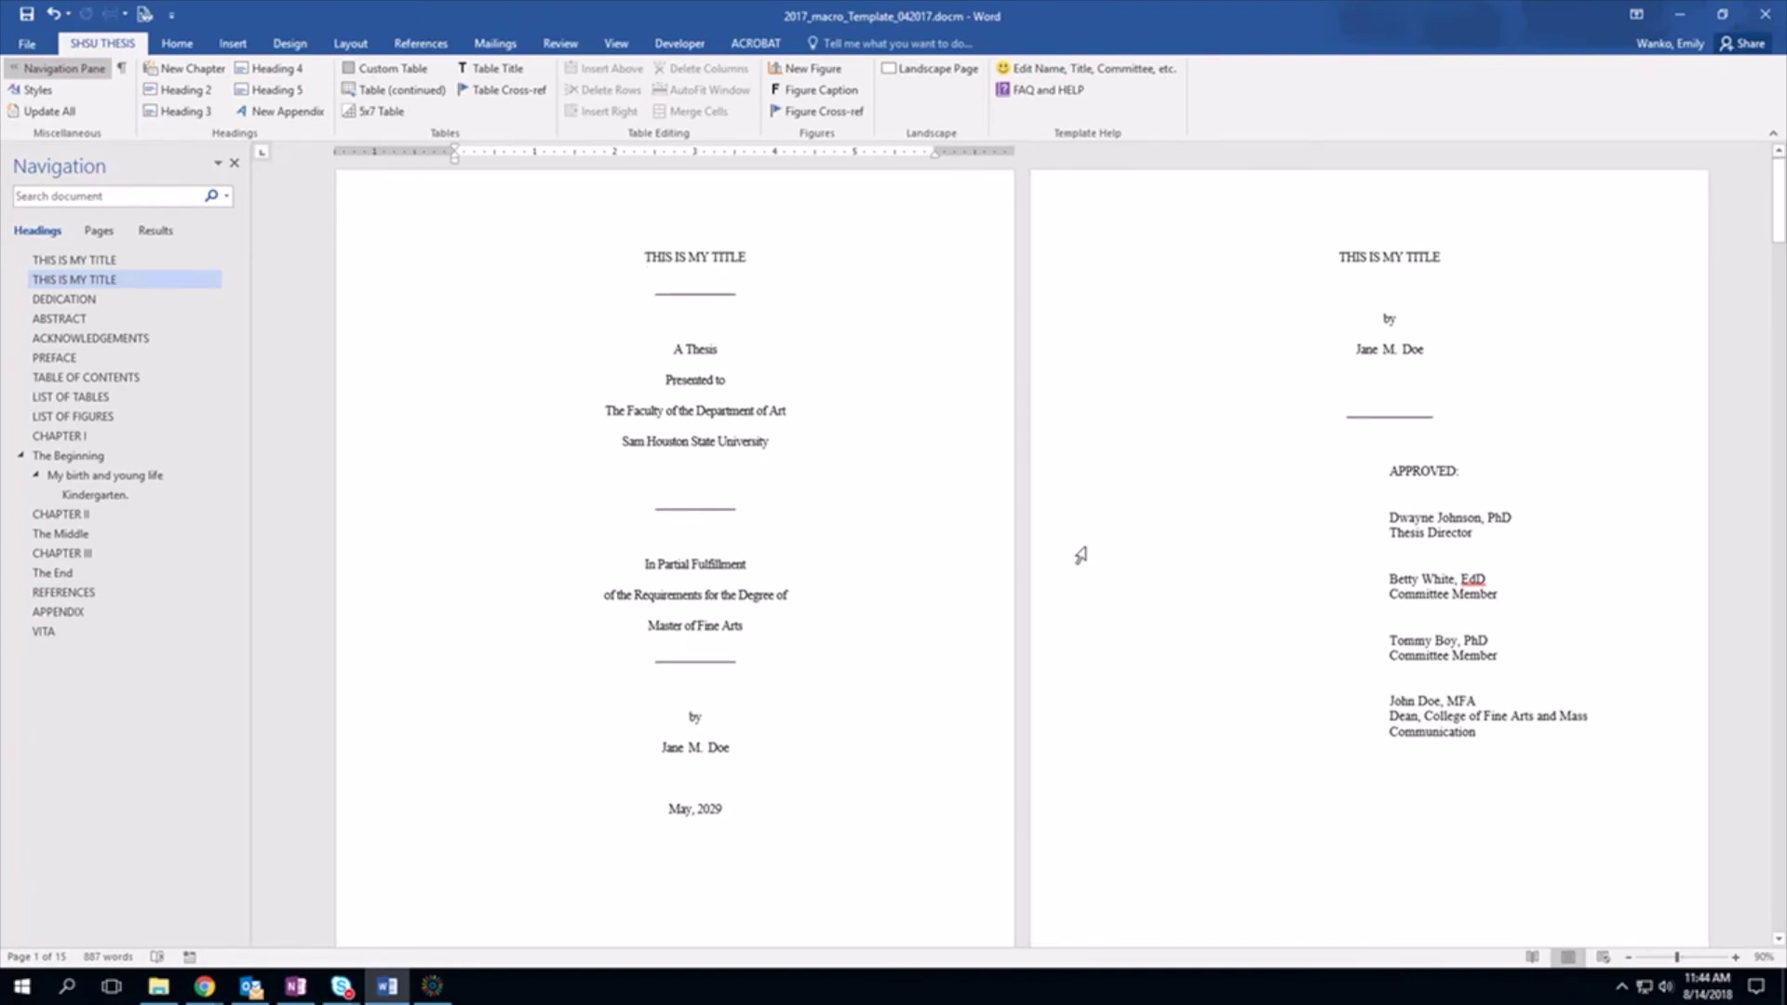
pyautogui.scroll(-10, 1080, 556)
pyautogui.scroll(-5, 1071, 556)
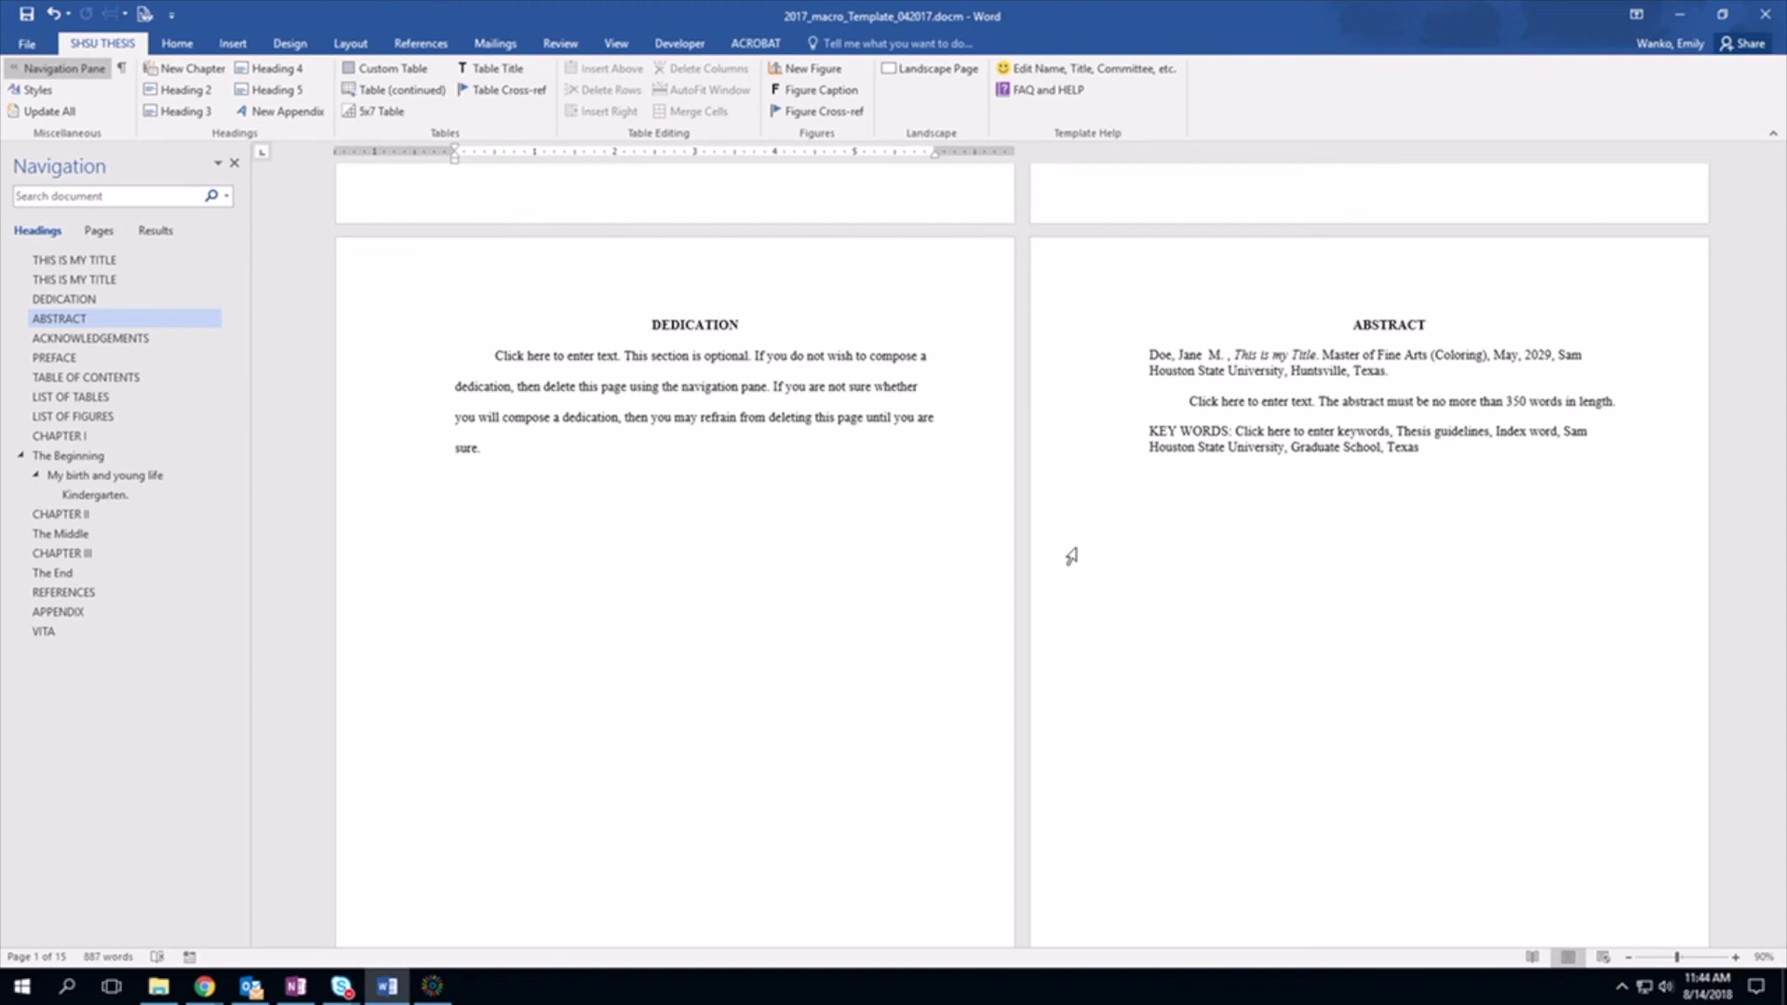
pyautogui.scroll(-15, 1071, 555)
pyautogui.scroll(-15, 1072, 555)
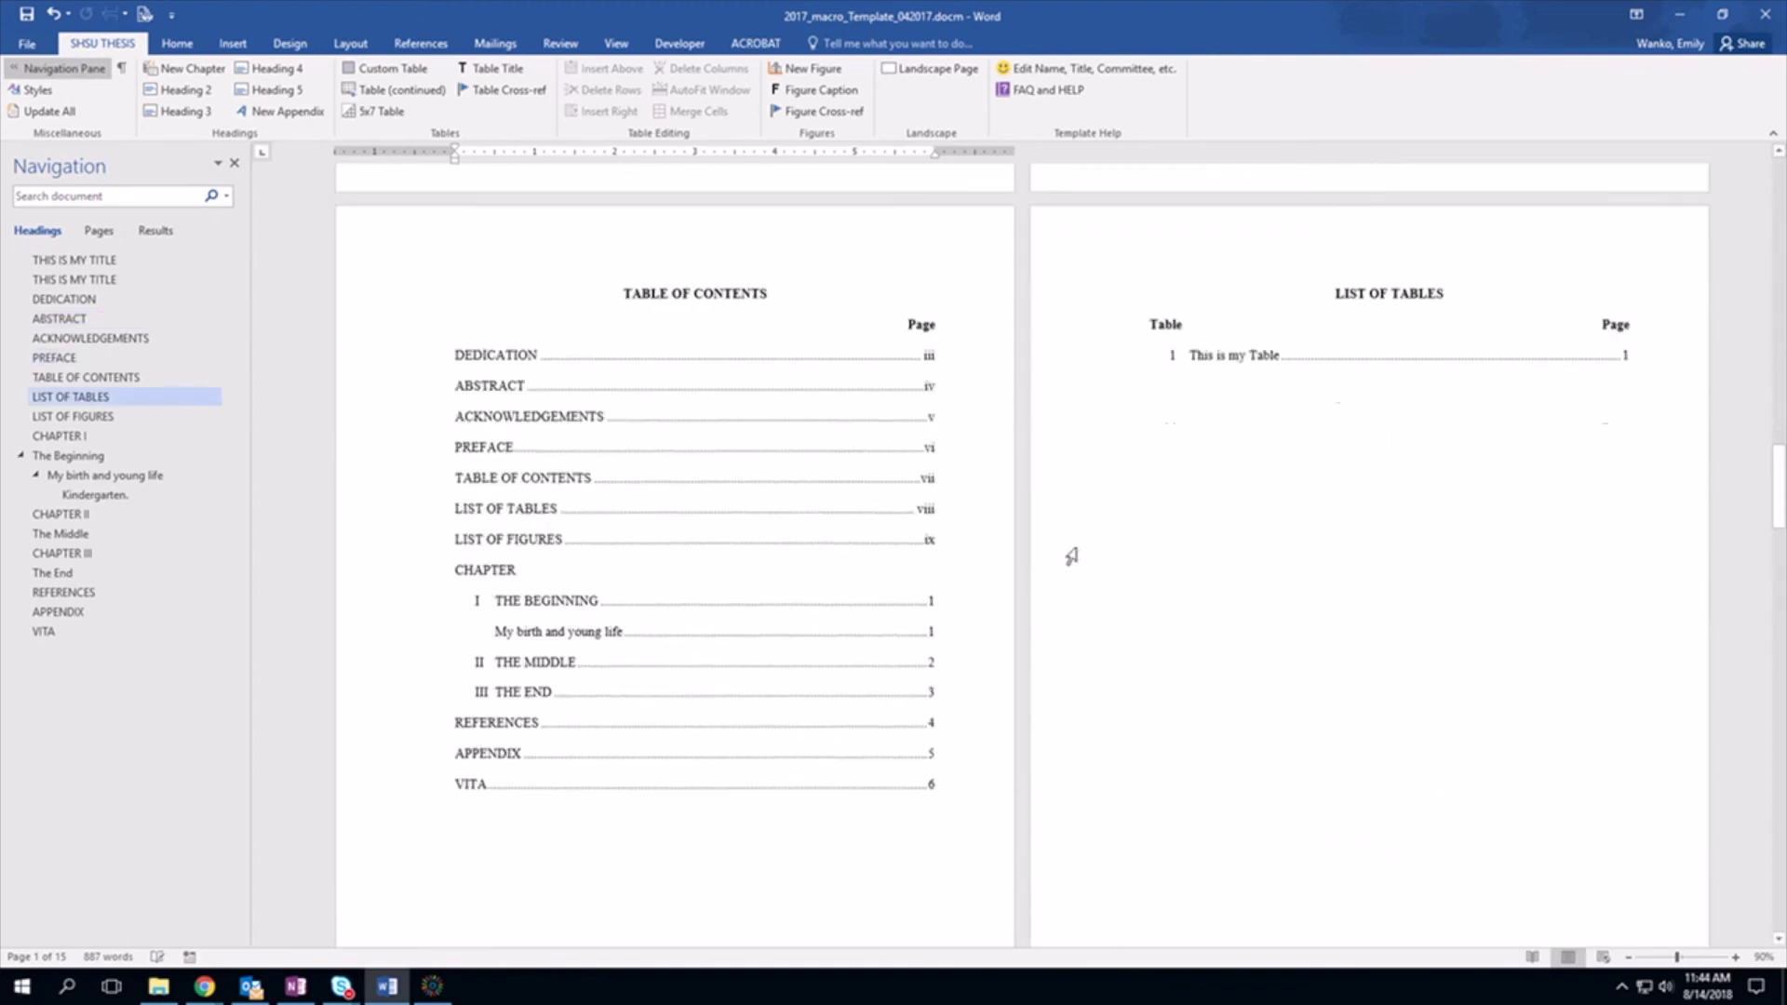
pyautogui.scroll(-15, 1072, 555)
pyautogui.scroll(-3, 1071, 556)
pyautogui.scroll(2, 1071, 555)
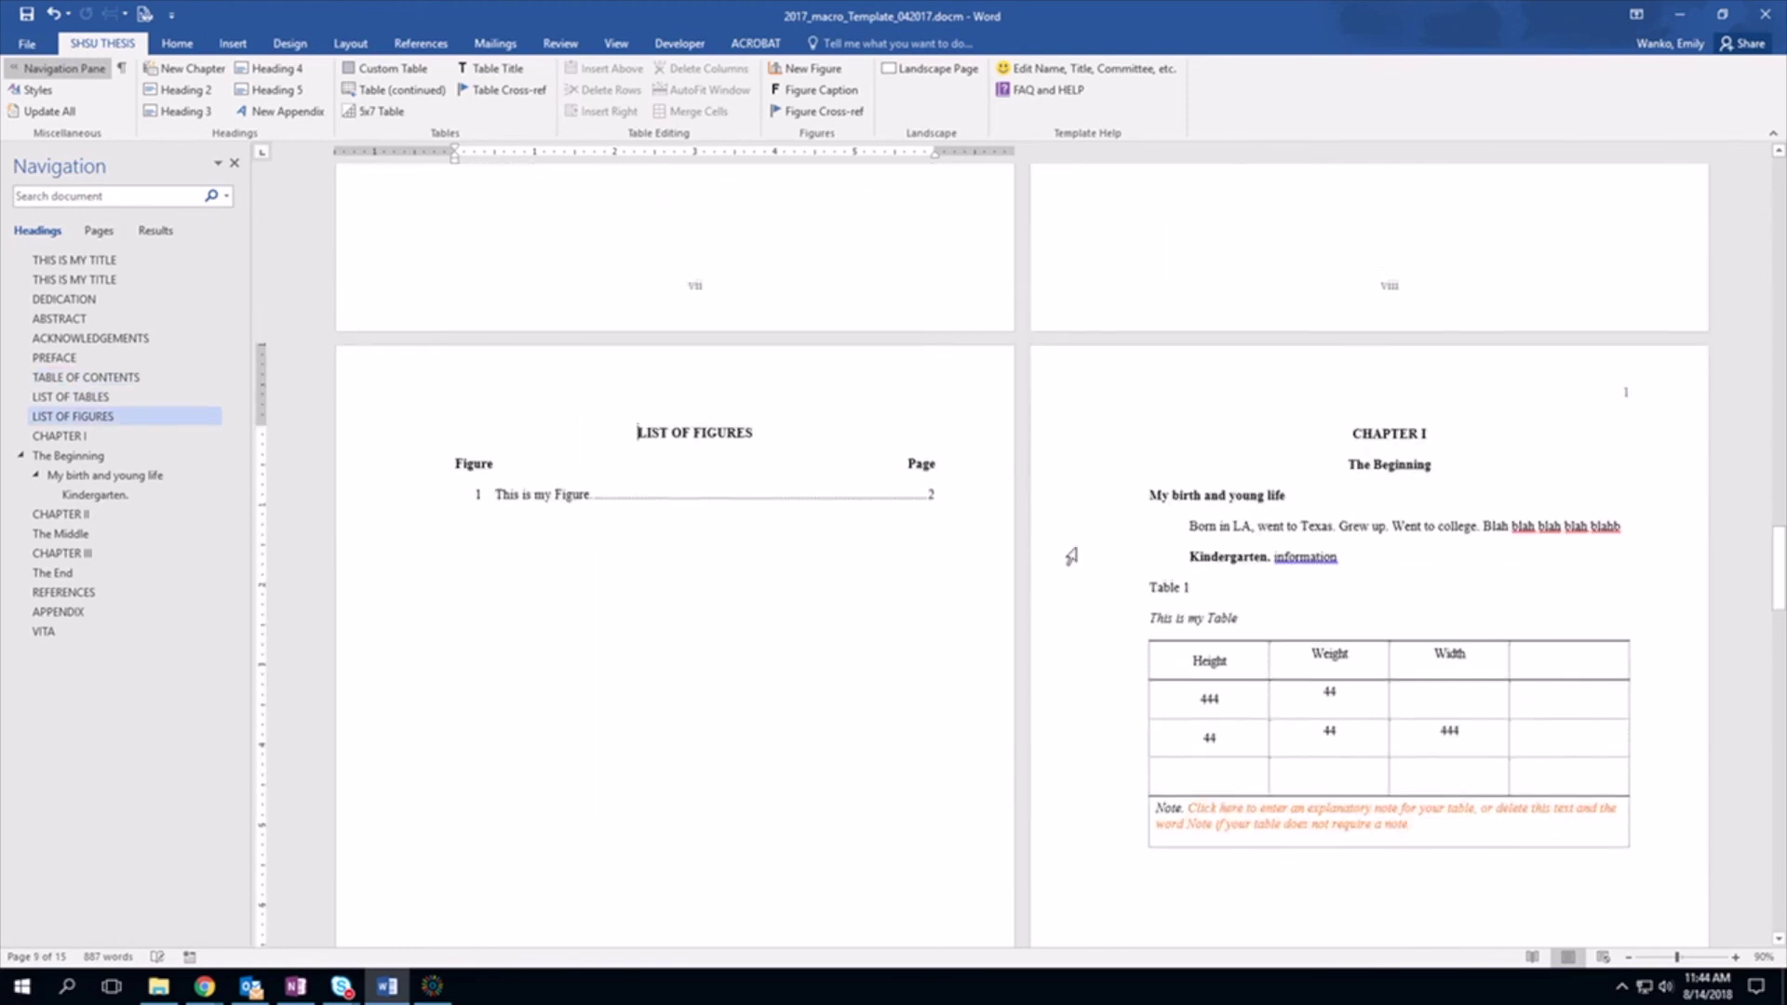
pyautogui.scroll(-15, 1071, 556)
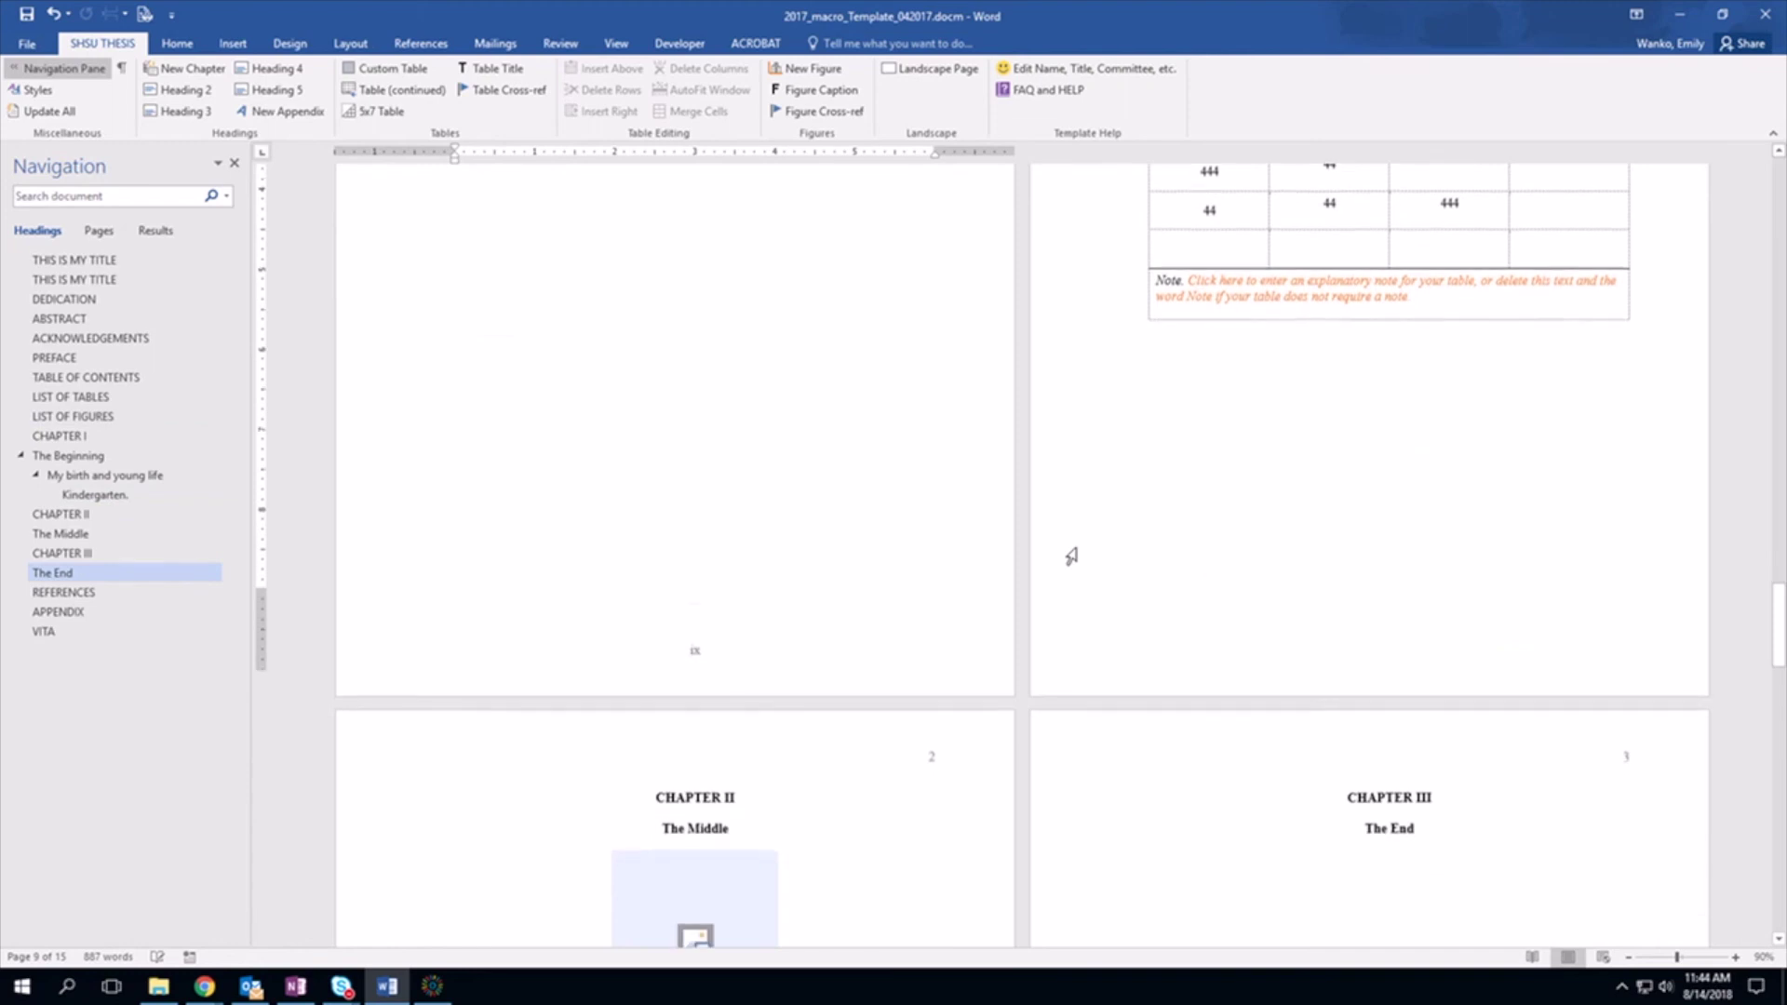
pyautogui.scroll(-1, 1071, 555)
pyautogui.scroll(-4, 1072, 556)
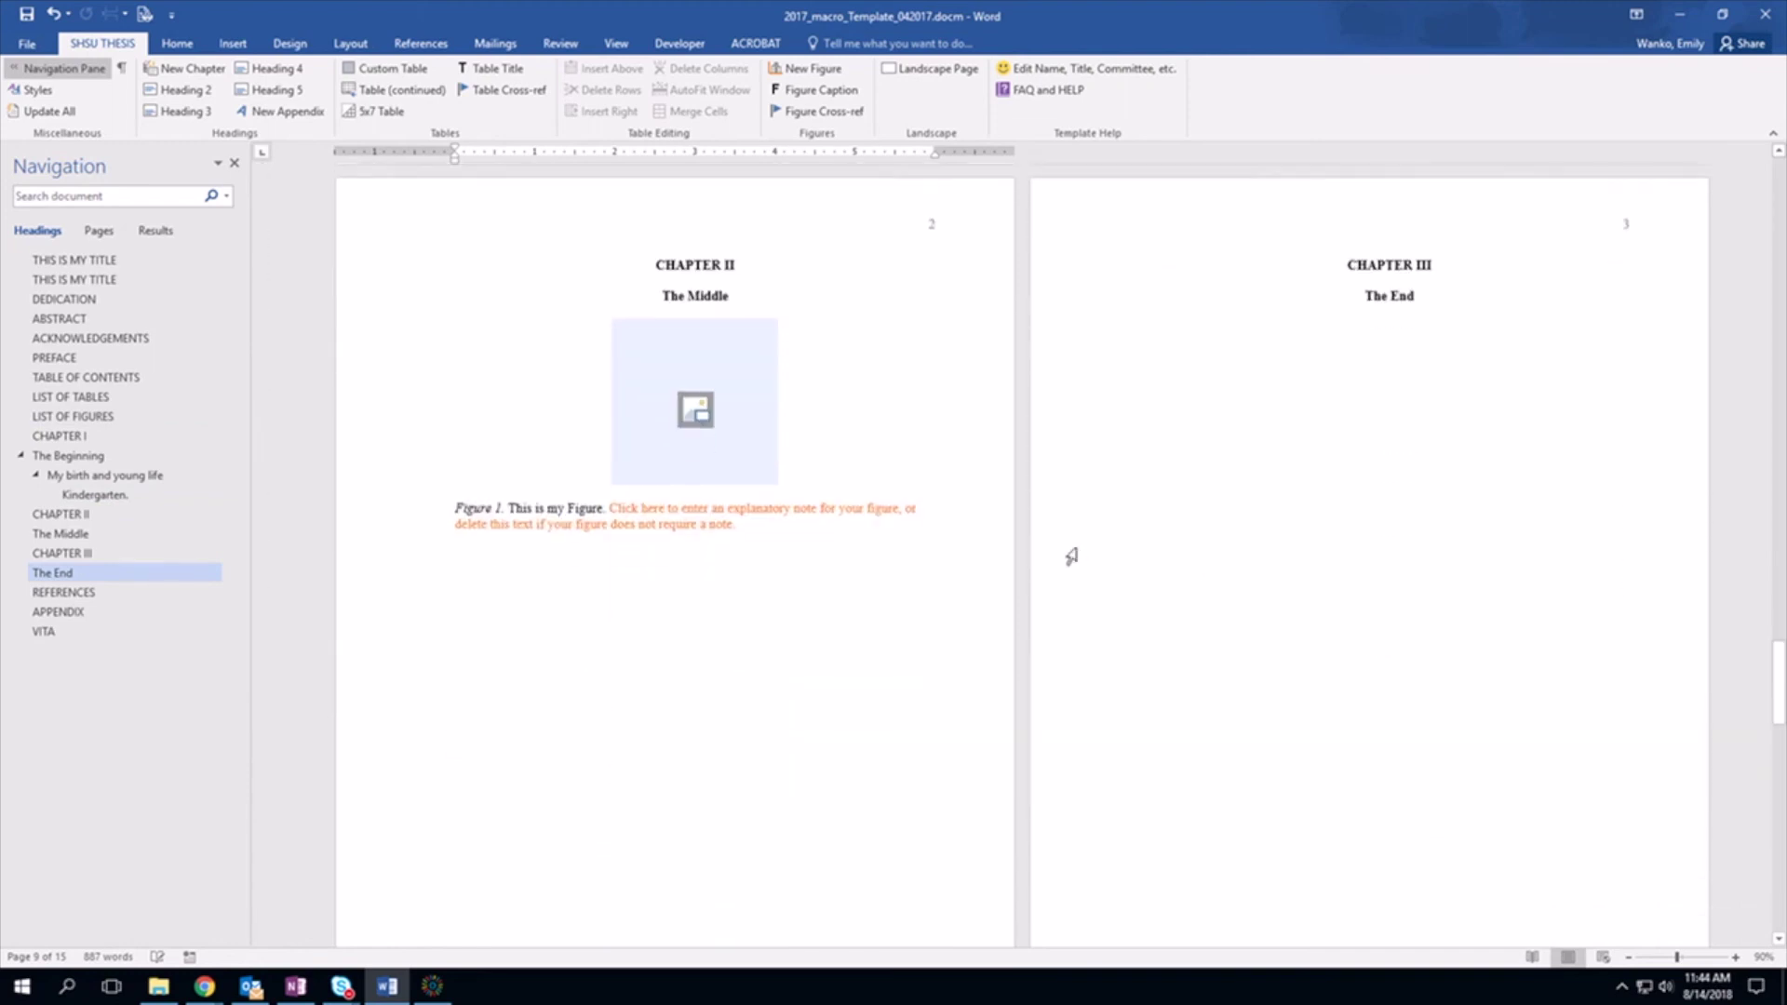